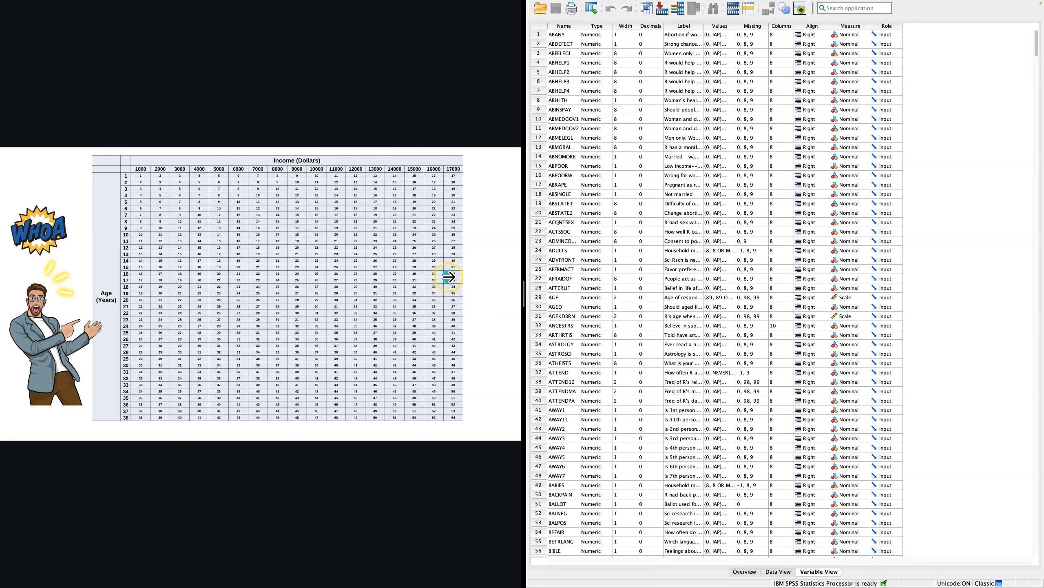
- Page through the recode introduction slides up to the Exercise#1 frequency table instructions
left_click(449, 276)
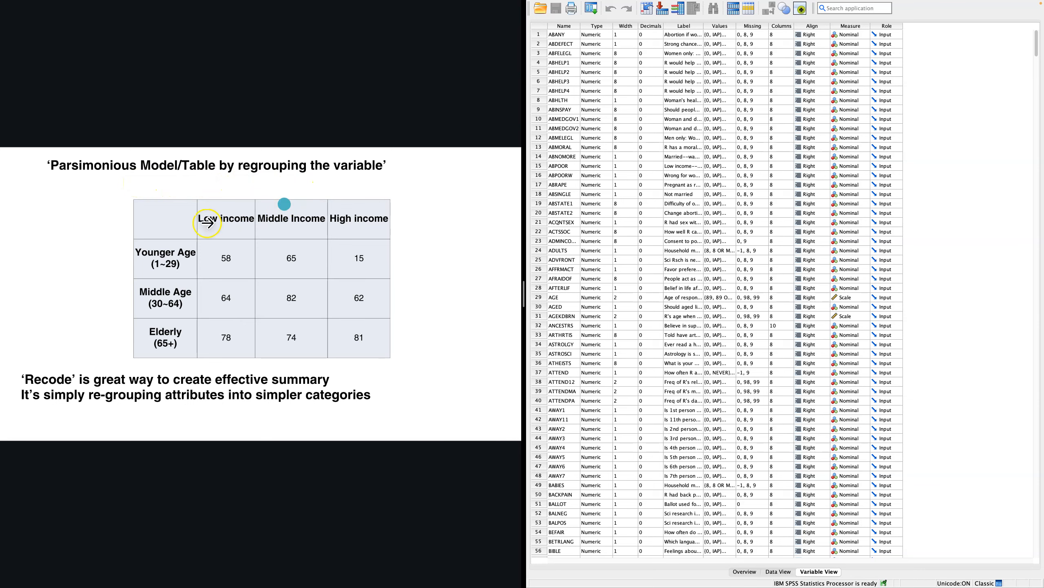
left_click(280, 224)
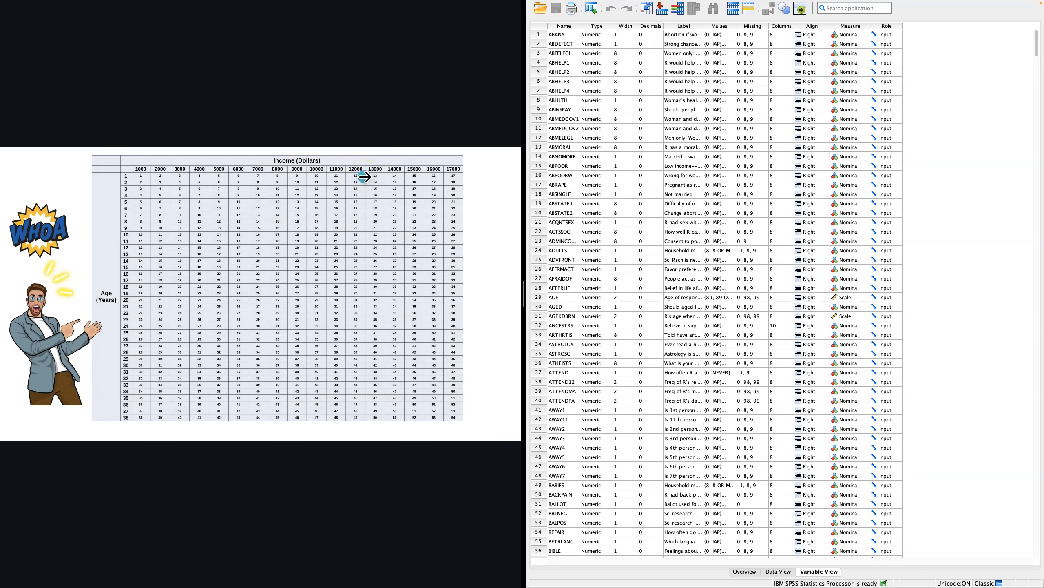
left_click(364, 178)
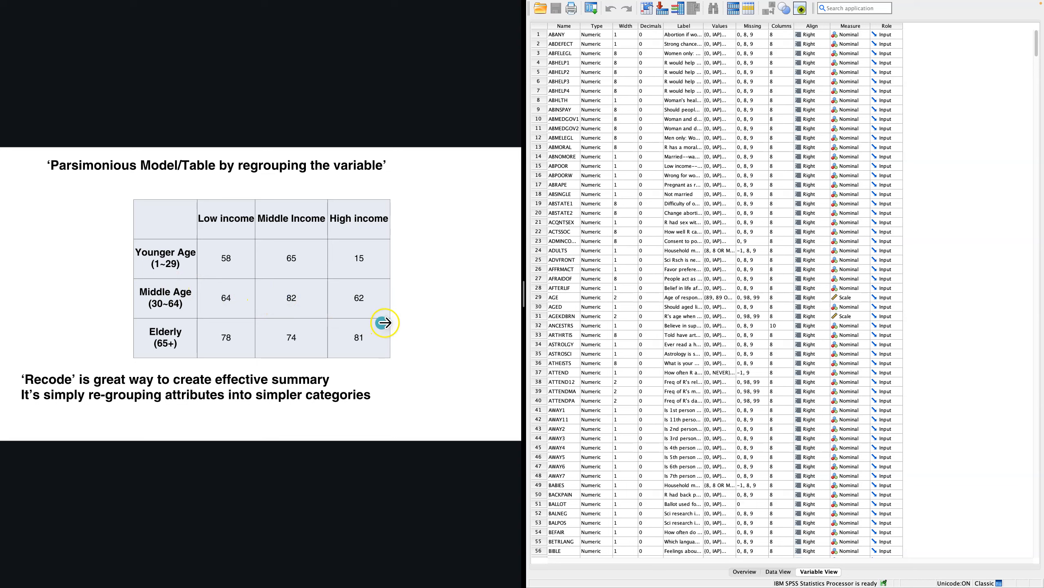
key("Right")
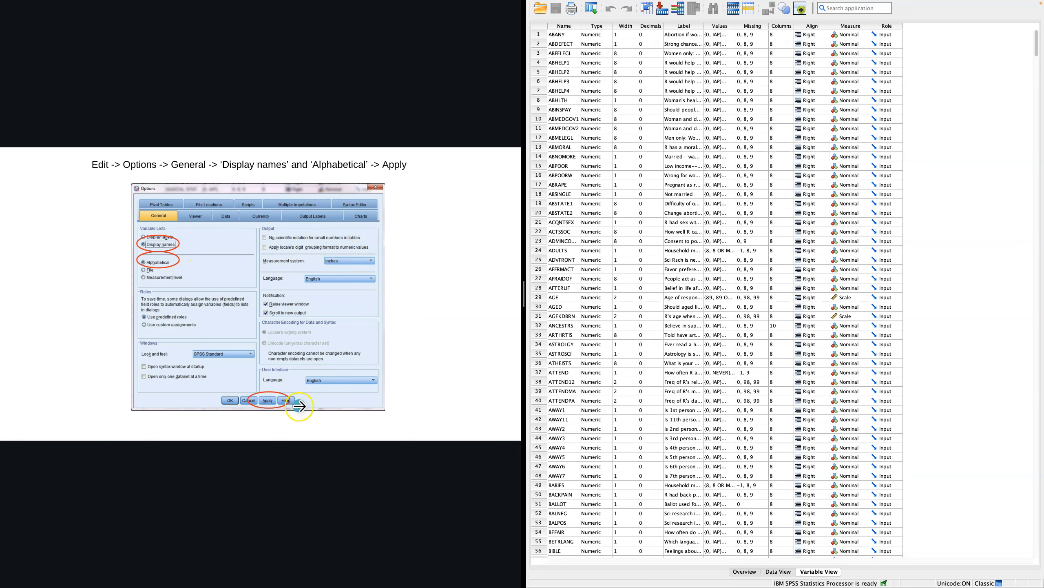
key("Right")
key("Right")
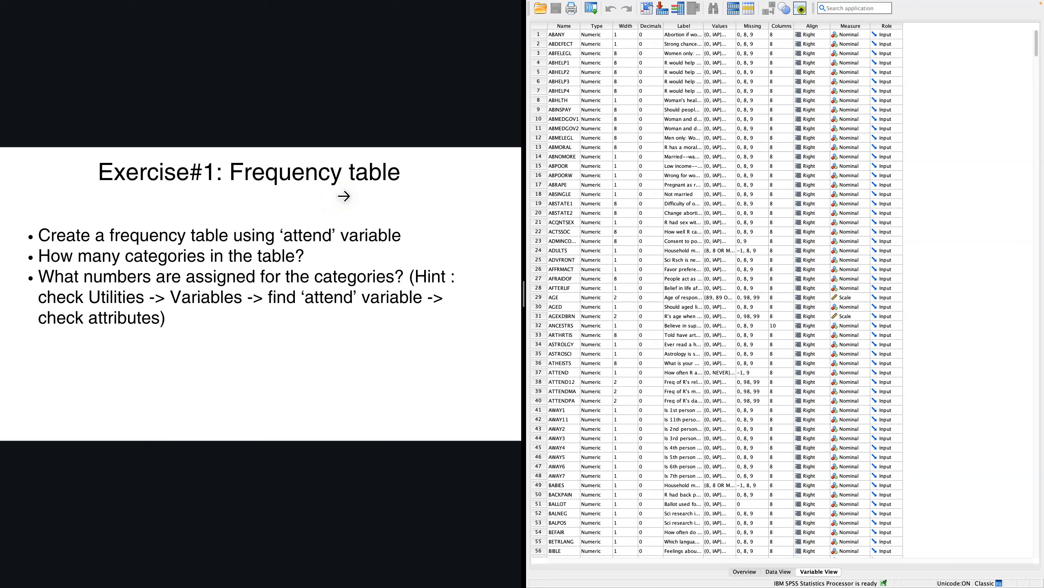
left_click(352, 191)
- Create a frequency table with ATTEND as the only variable
mouse_move(948, 8)
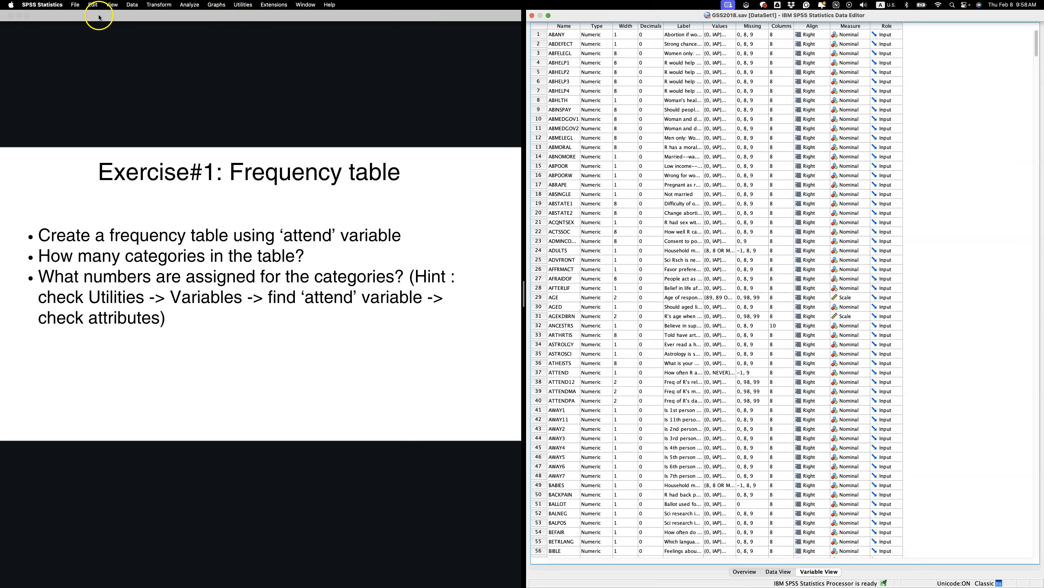
left_click(193, 7)
mouse_move(210, 48)
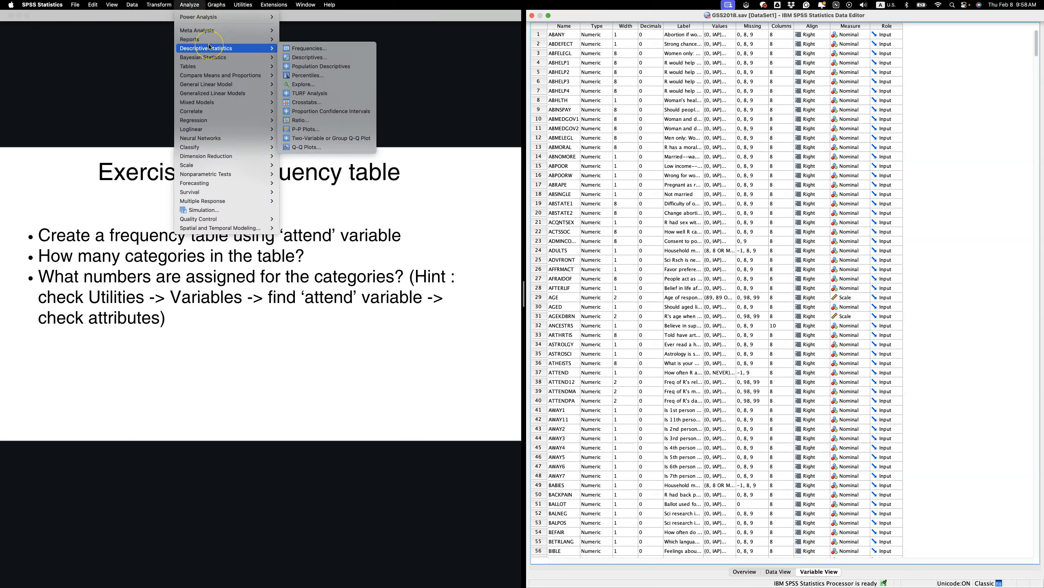
left_click(303, 48)
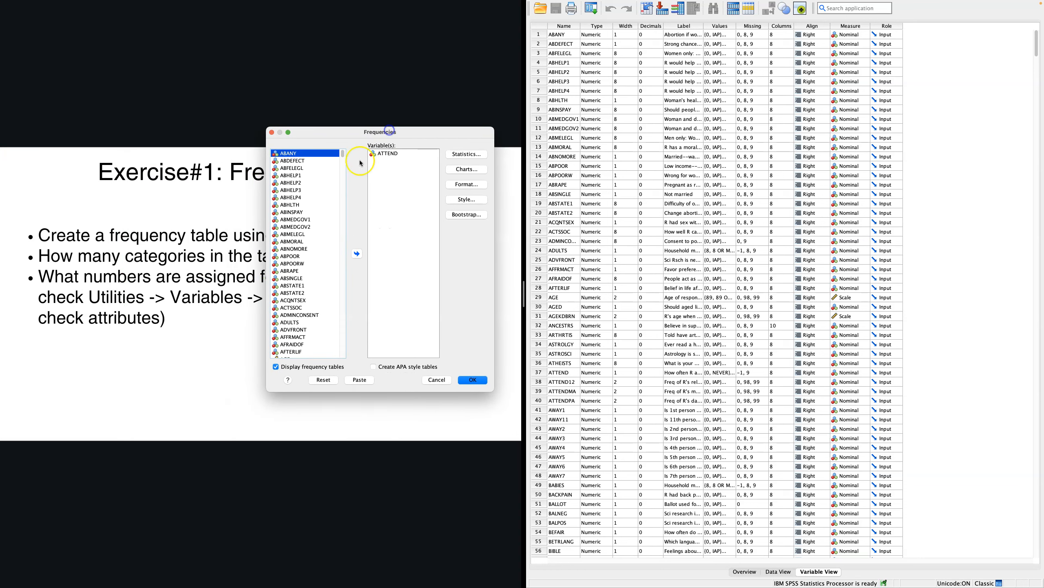
left_click(393, 157)
double_click(393, 157)
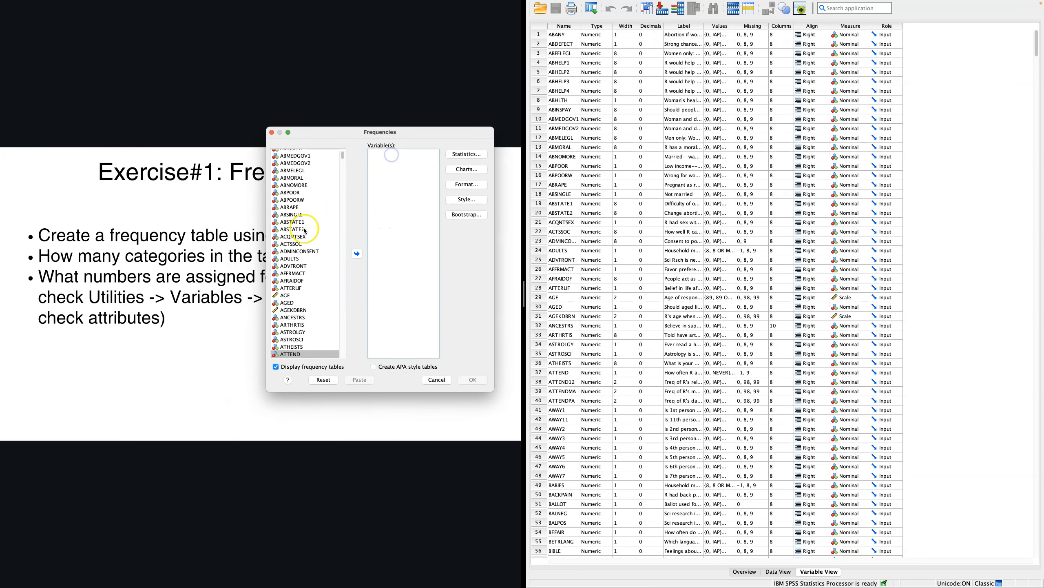
left_click(303, 237)
left_click(305, 353)
left_click(356, 254)
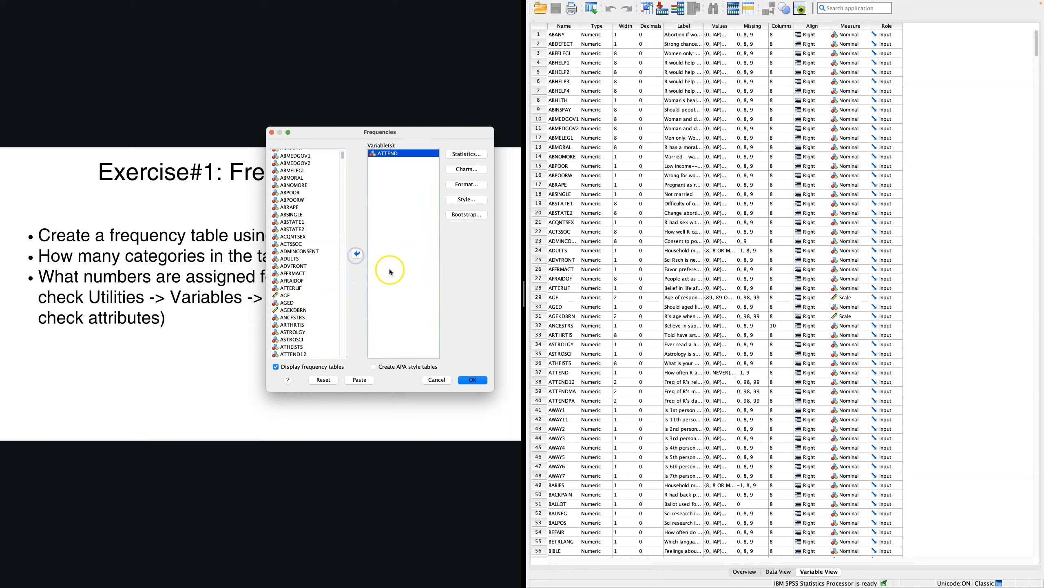
left_click(470, 381)
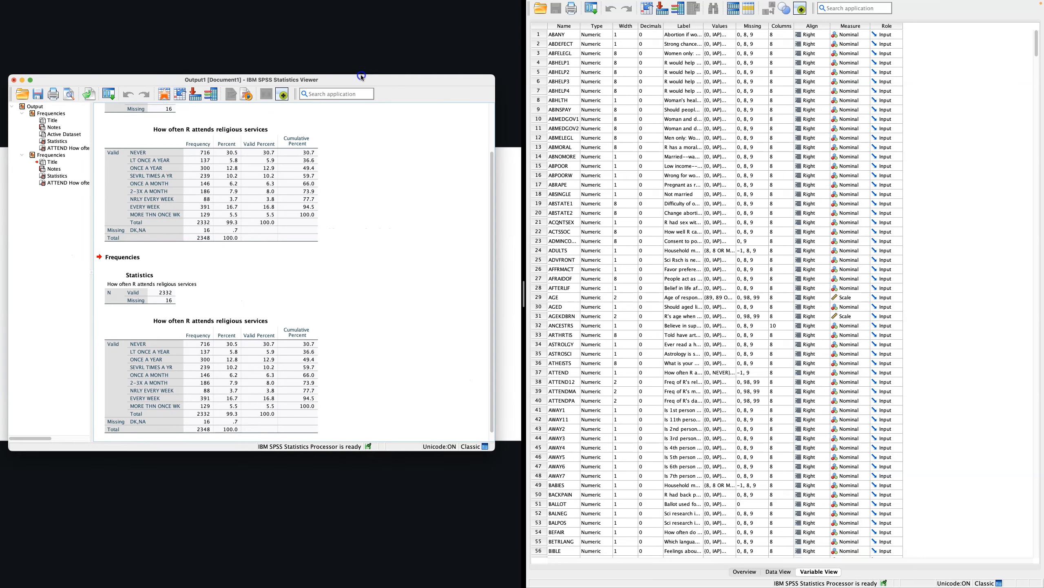
- Examine the categories in the newest religious attendance frequency table, then return to the exercise slide
left_click_drag(426, 78, 460, 67)
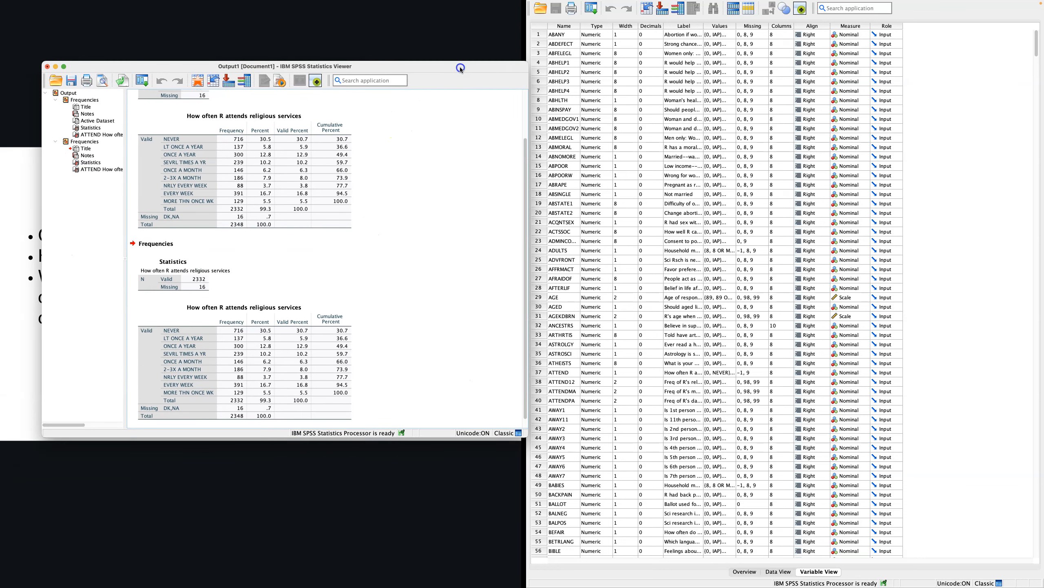
scroll(379, 327, "down", 1)
left_click(180, 345)
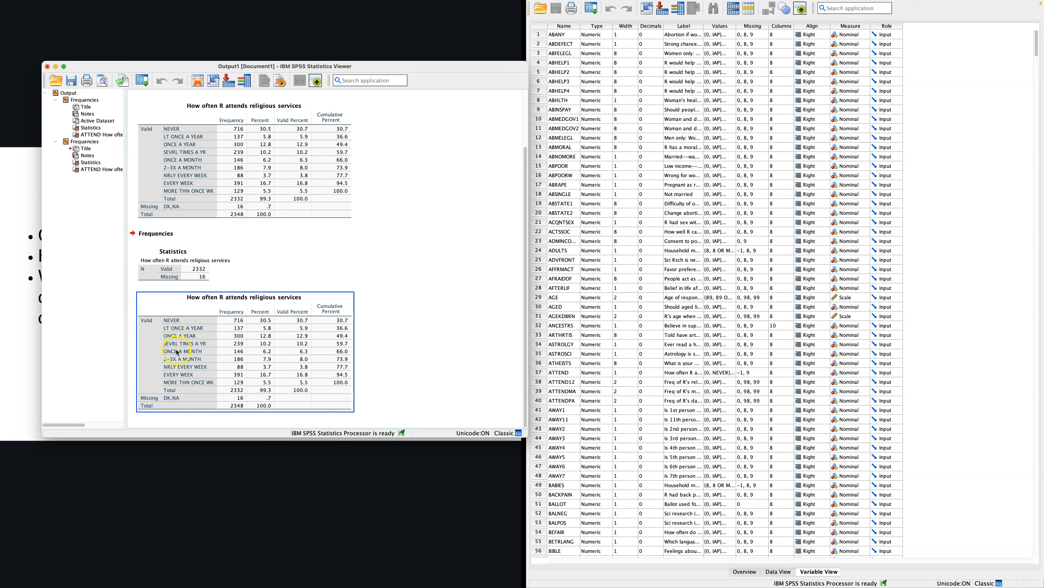
double_click(197, 322)
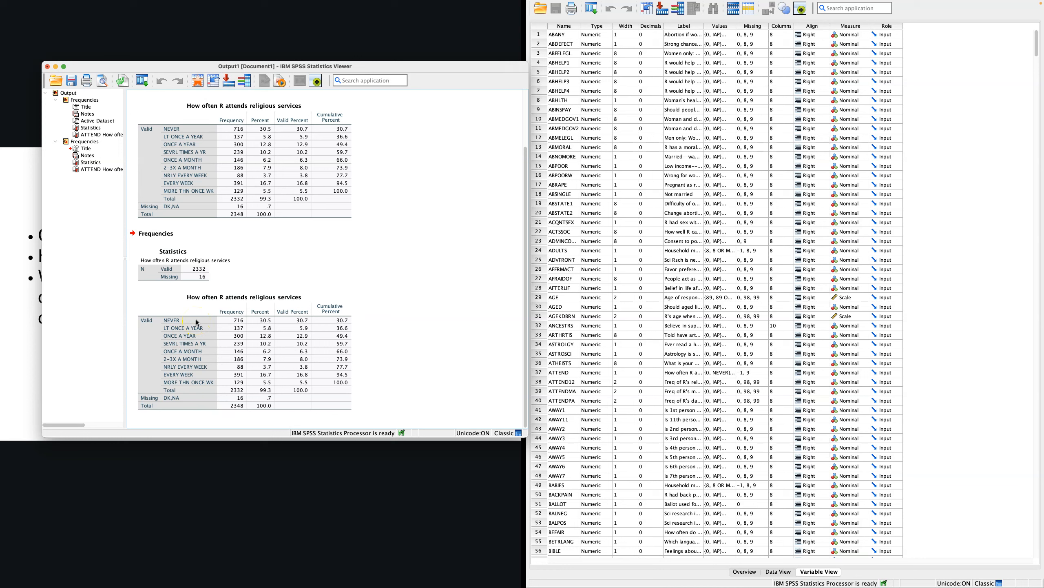
left_click(197, 350)
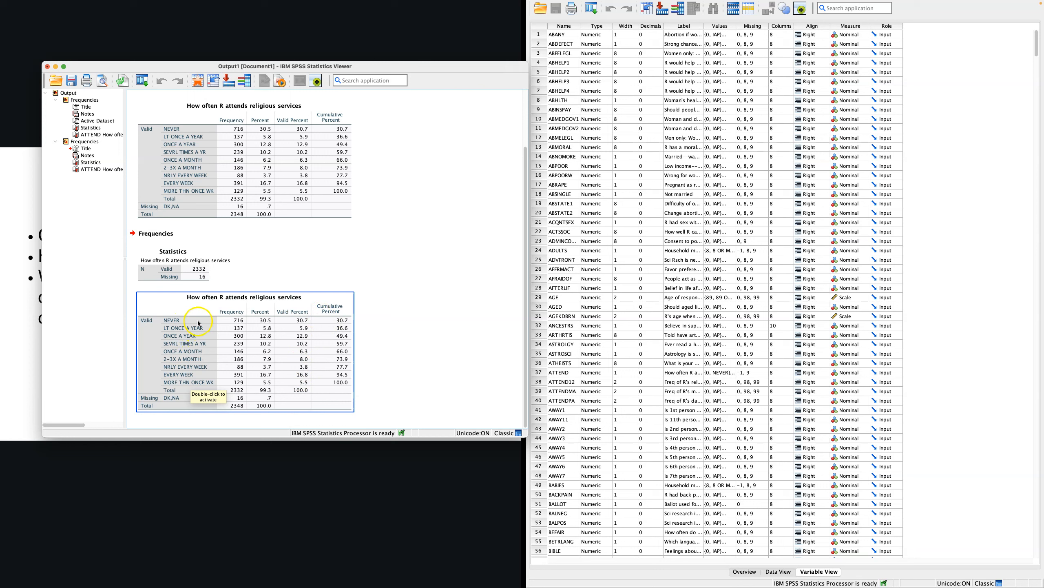
left_click(22, 202)
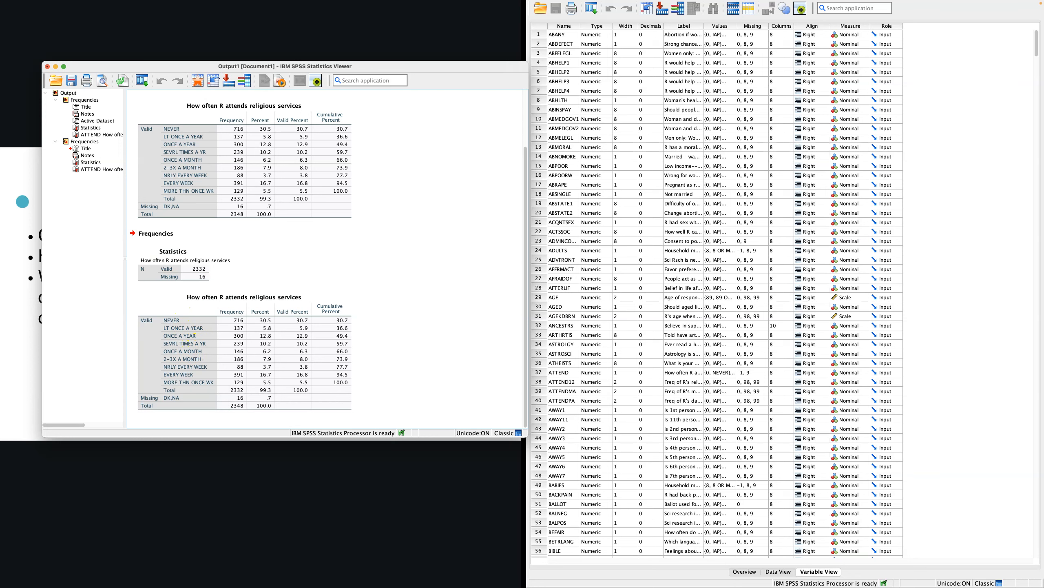
left_click(16, 78)
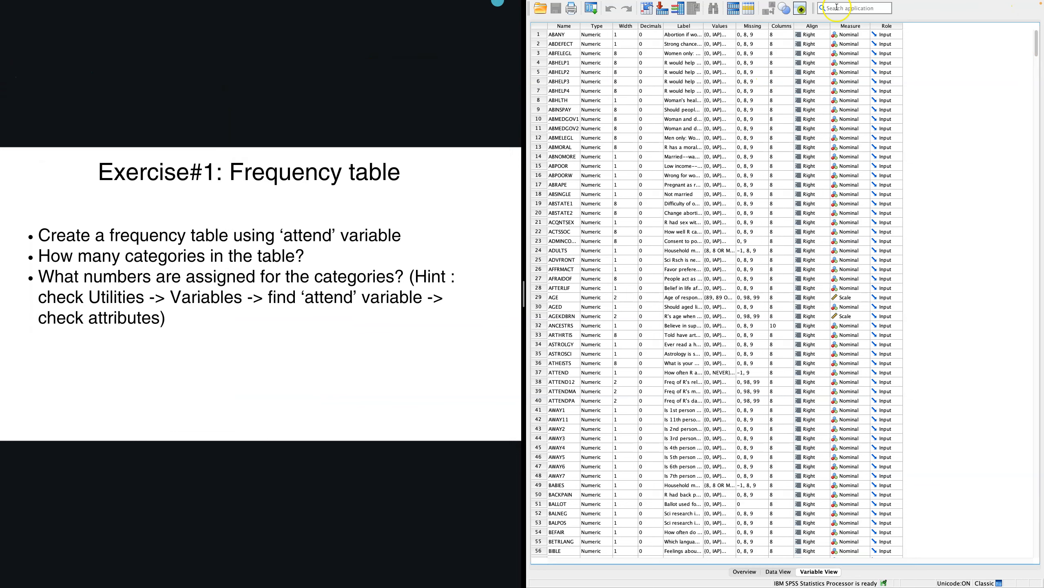
- Look up the ATTEND variable in the Variables information dialog and enlarge the dialog to show all its value labels
mouse_move(498, 3)
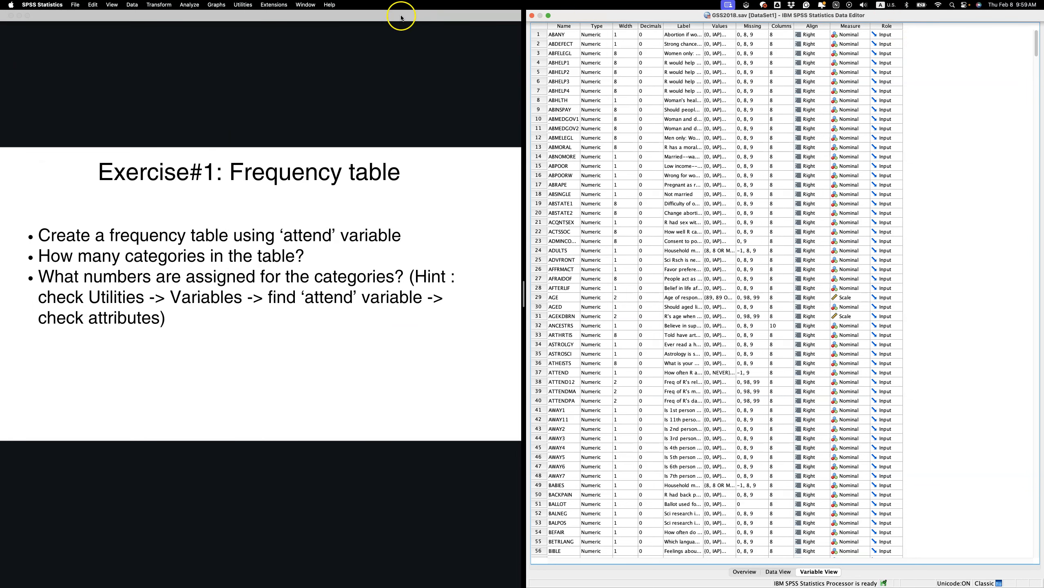
left_click(243, 5)
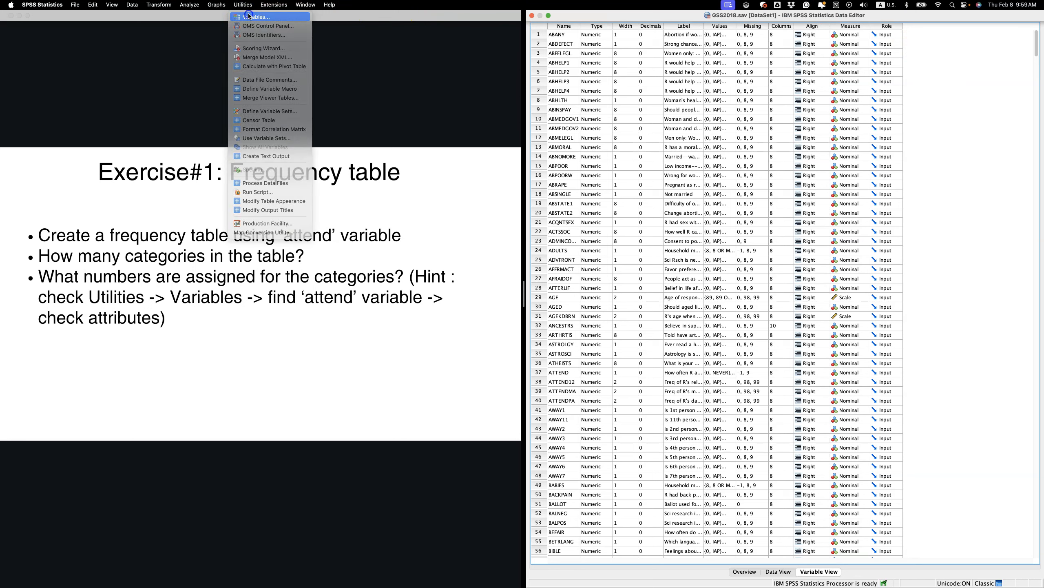
left_click(250, 16)
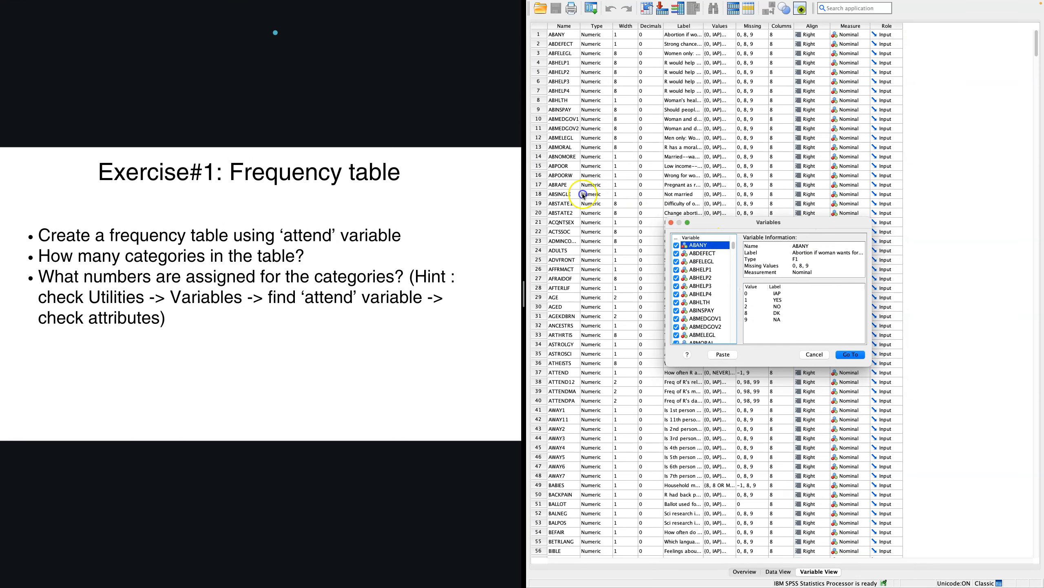
type("att")
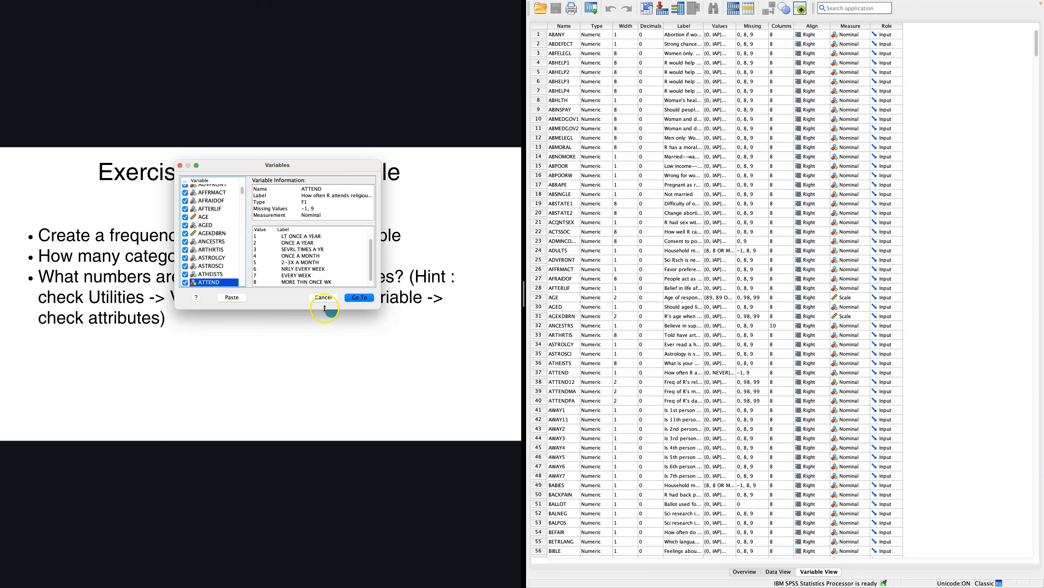
left_click_drag(325, 308, 317, 378)
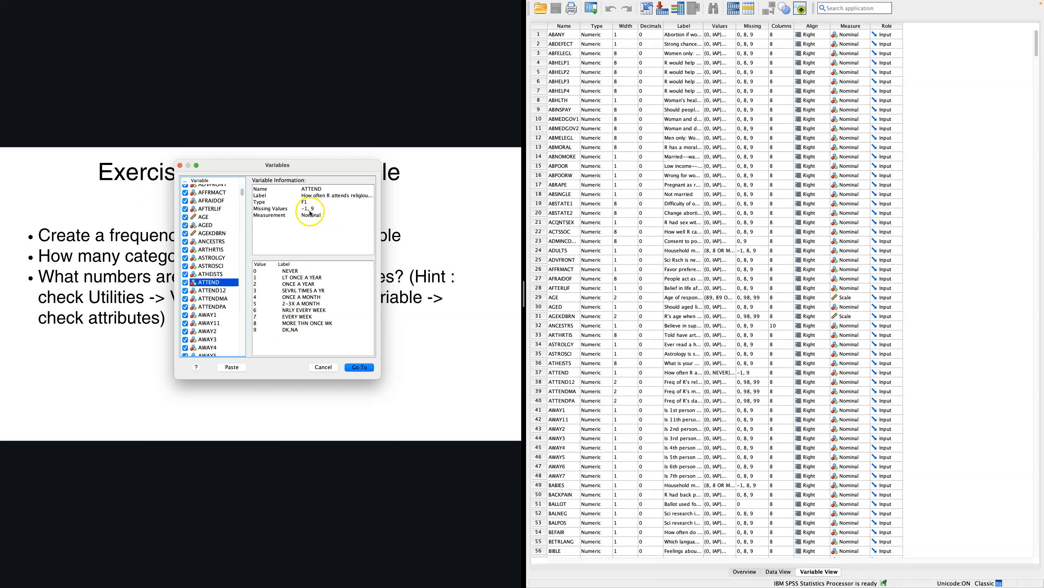
- Examine ATTEND's measurement level and the numbers assigned to its categories from NEVER to DK,NA, then close the variable information
left_click(291, 330)
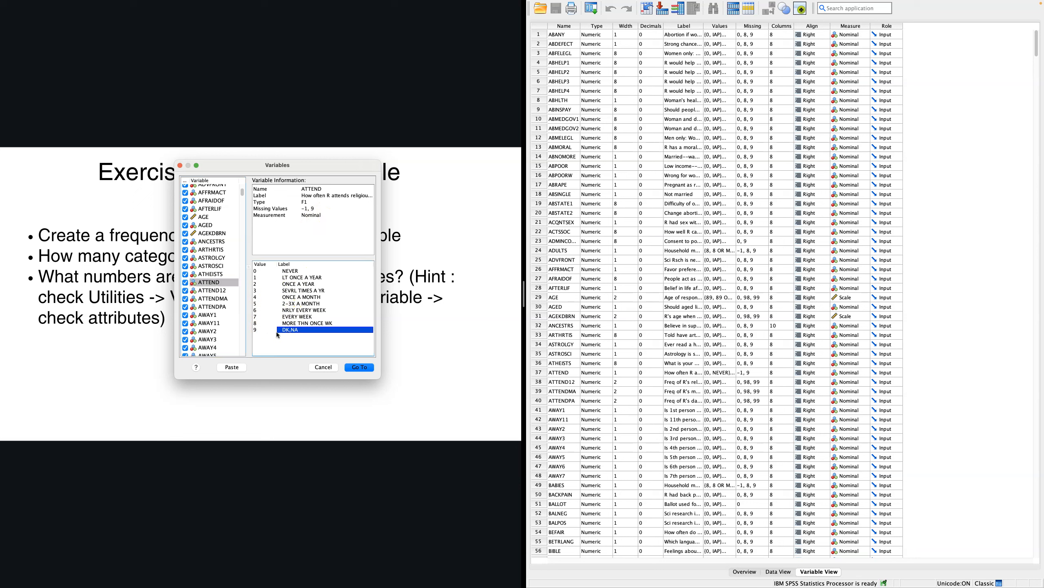
left_click(284, 217)
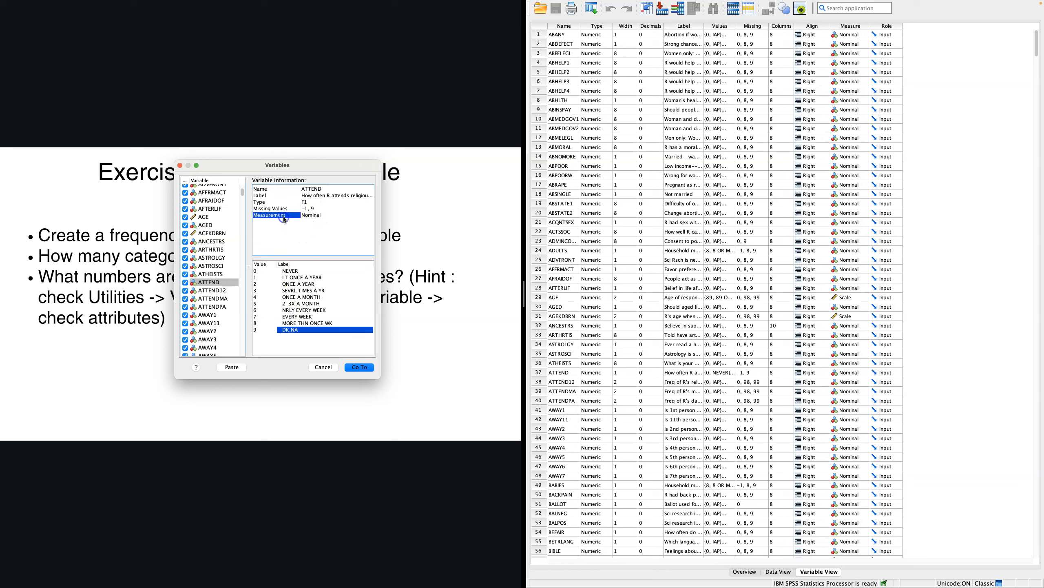
left_click(309, 215)
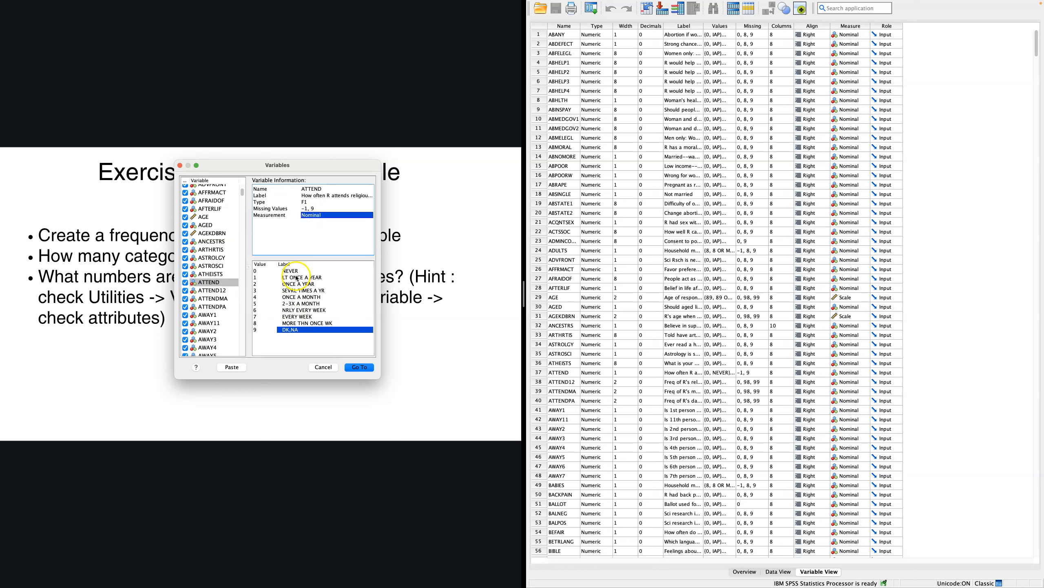
left_click(298, 272)
left_click(294, 278)
left_click(292, 284)
left_click(300, 273)
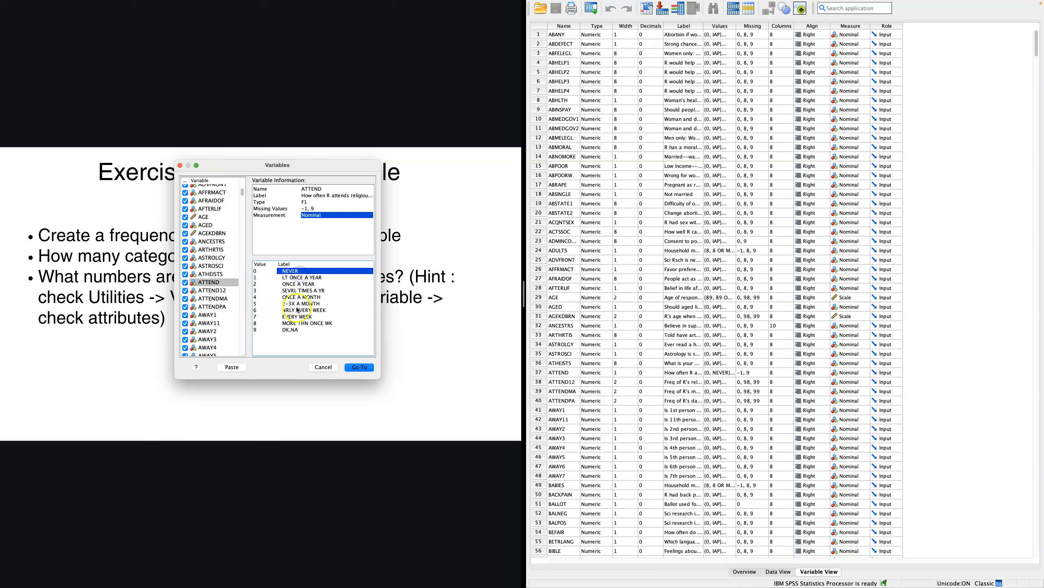
left_click(295, 324)
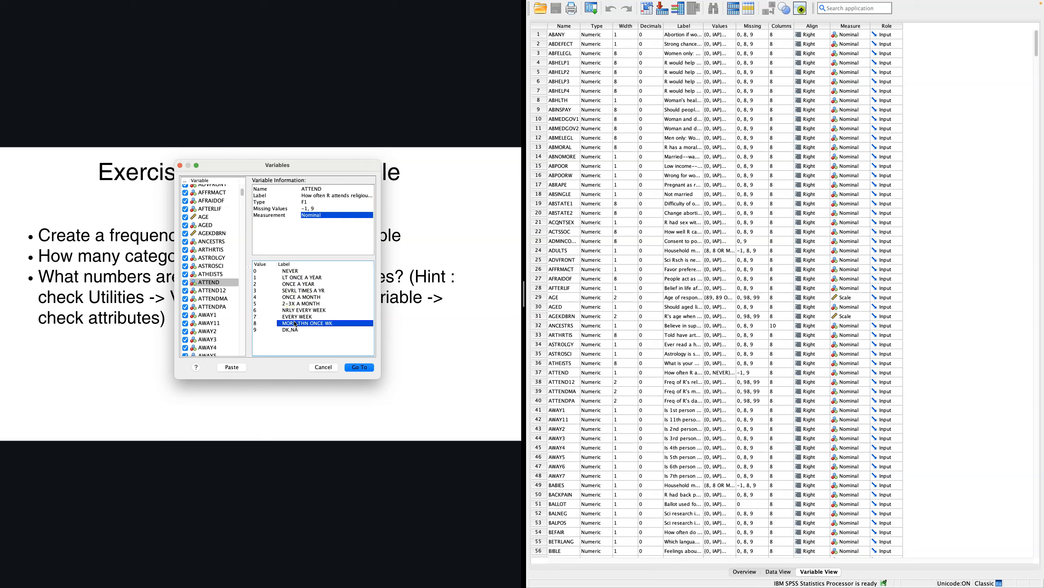
left_click(357, 363)
left_click(323, 367)
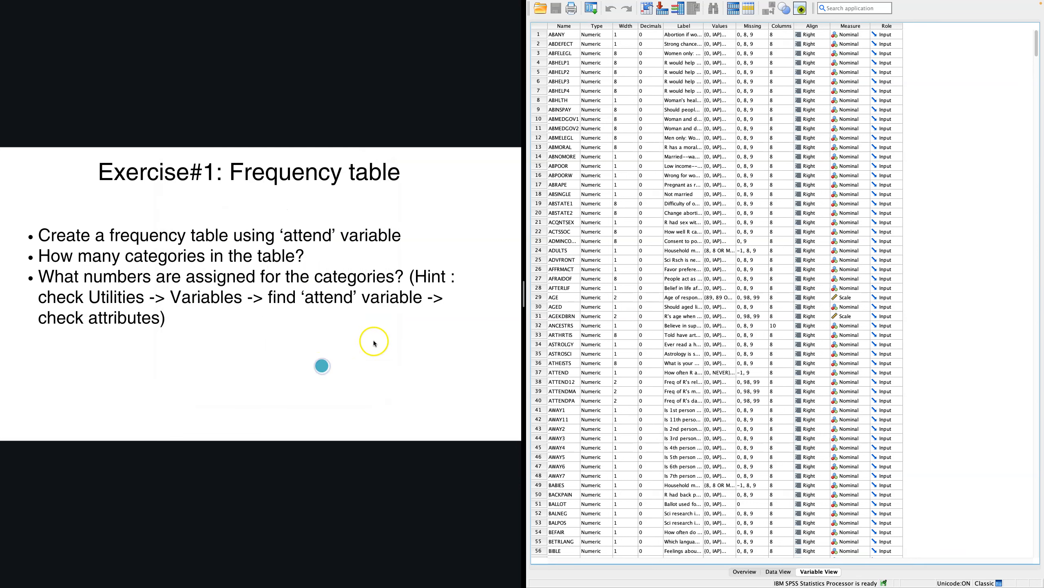
- Advance the slides past the ATTEND value labels and the regrouping example to the recode into different variables instructions
left_click(419, 330)
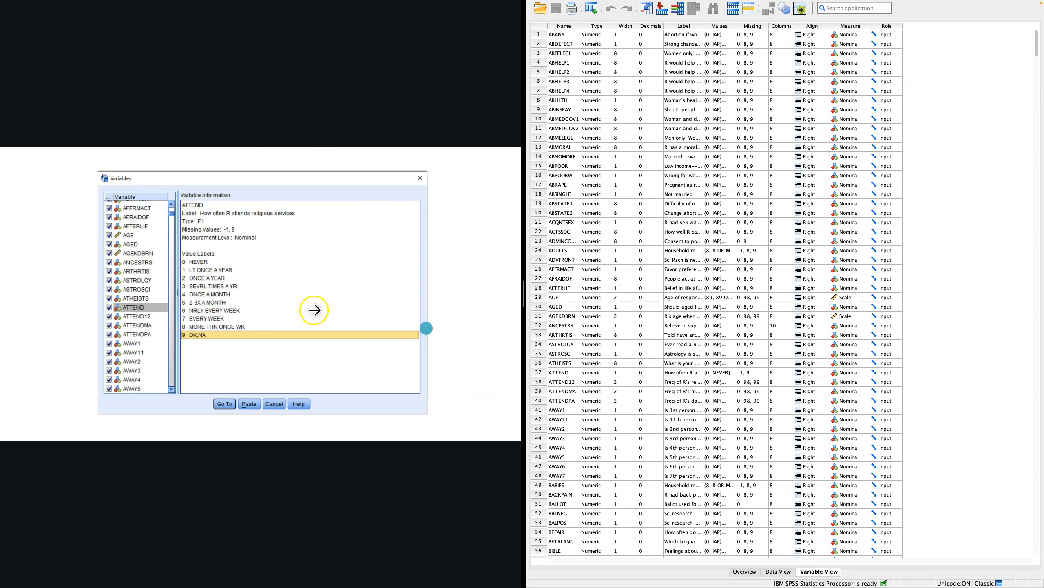
left_click(477, 312)
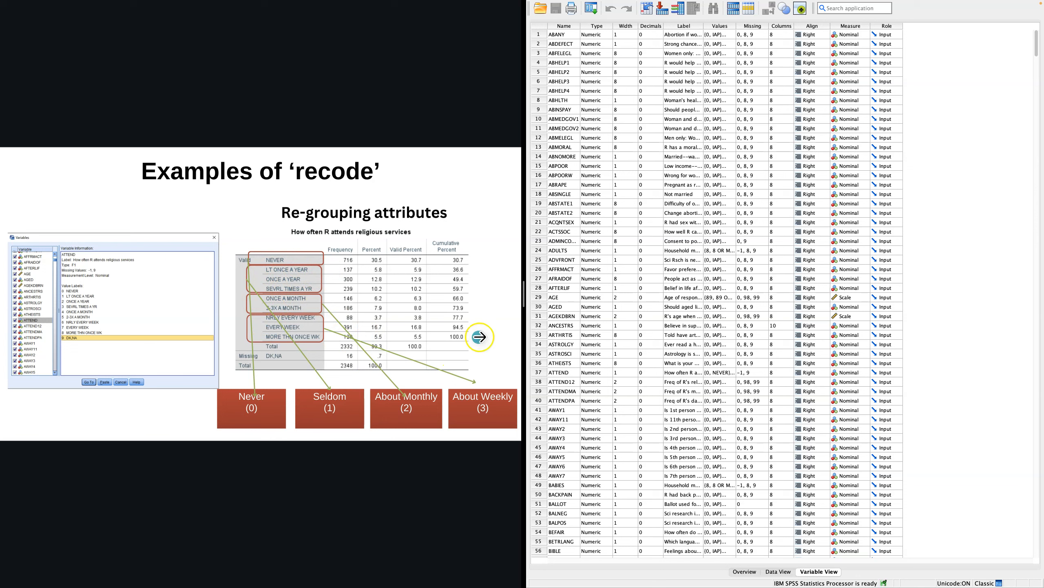
left_click(498, 332)
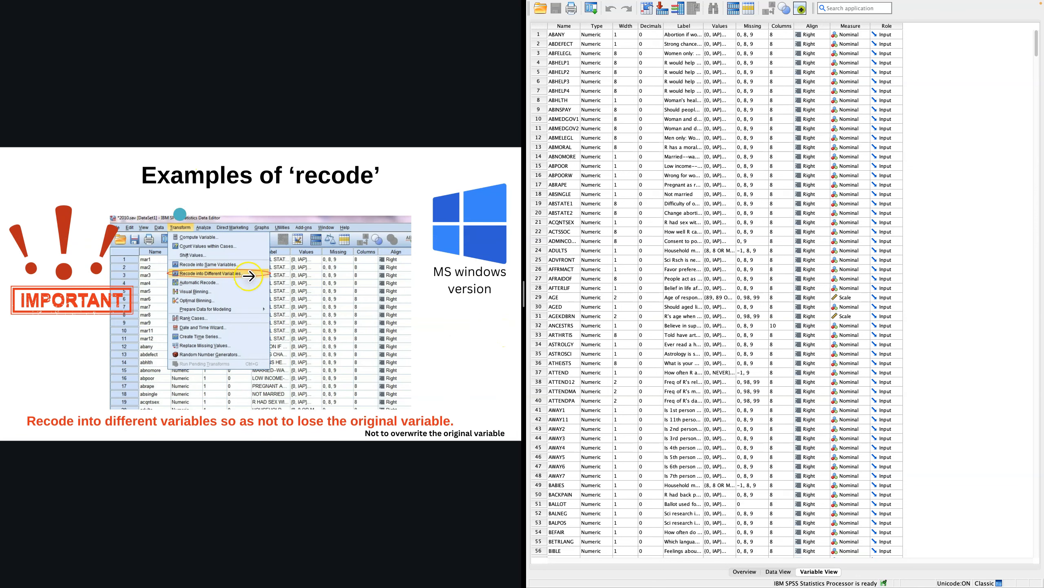
- Open the Recode into Different Variables dialog for GSS2018 and move it so ATTEND's row in the variable list is uncovered
left_click(928, 112)
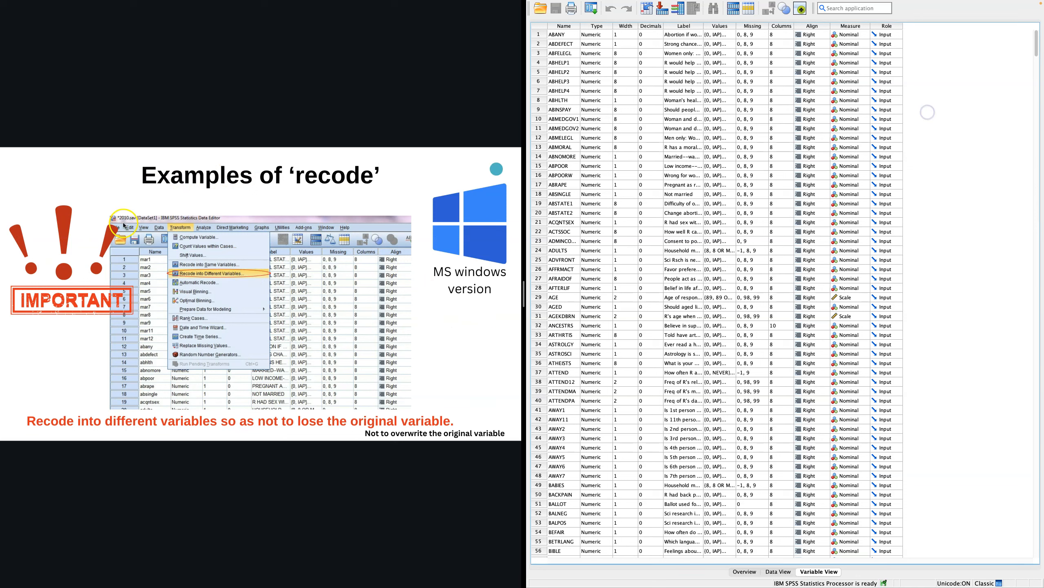
mouse_move(819, 27)
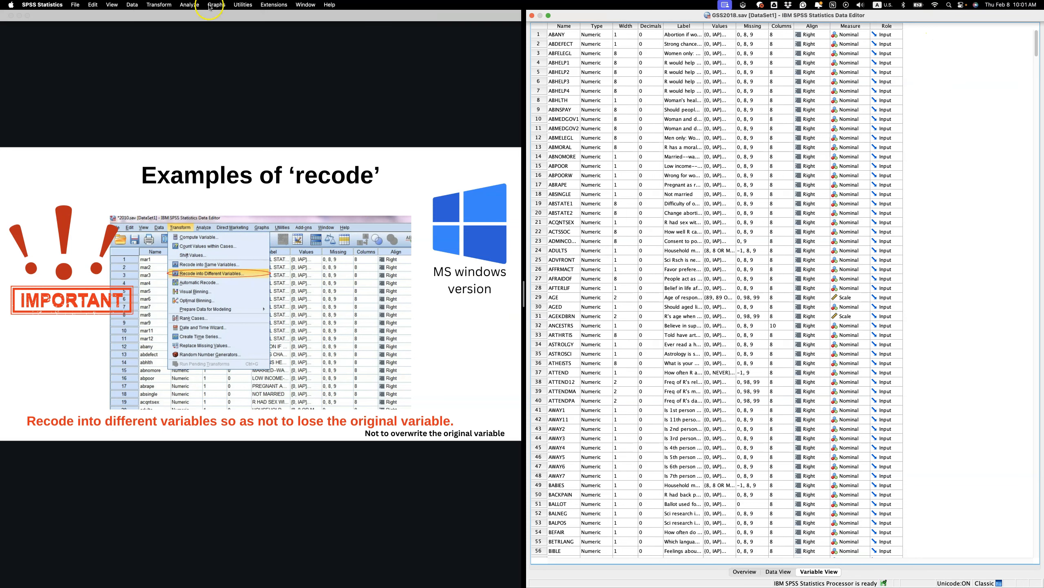
left_click(167, 7)
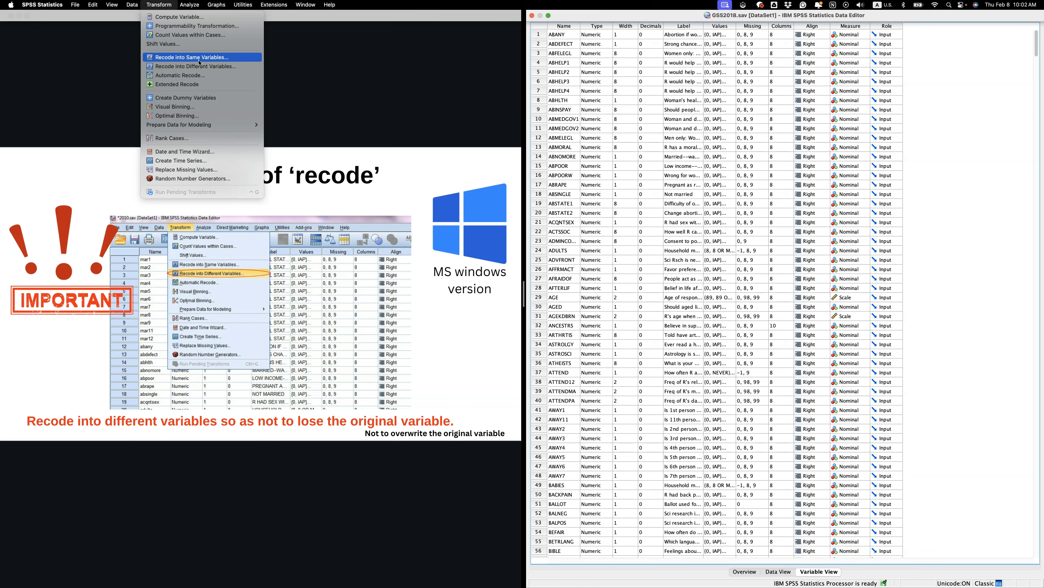
left_click(196, 68)
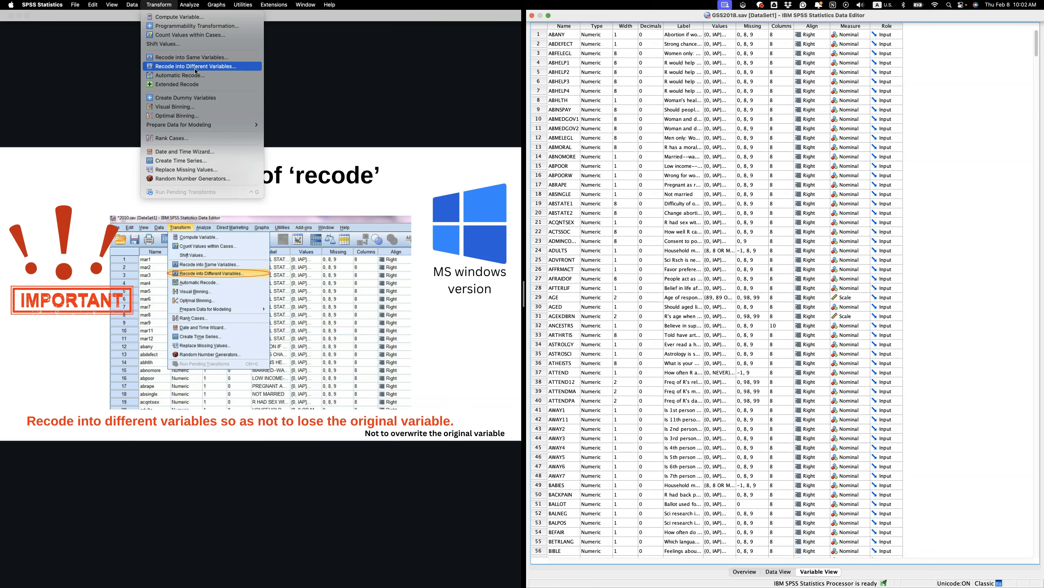
left_click(201, 70)
left_click(243, 69)
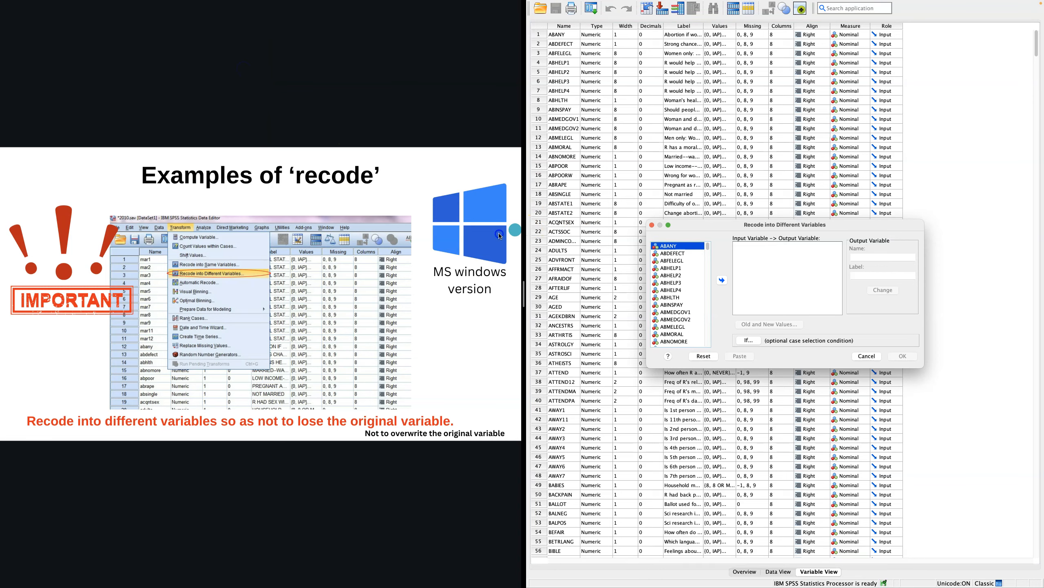
left_click(793, 225)
left_click_drag(793, 225, 676, 202)
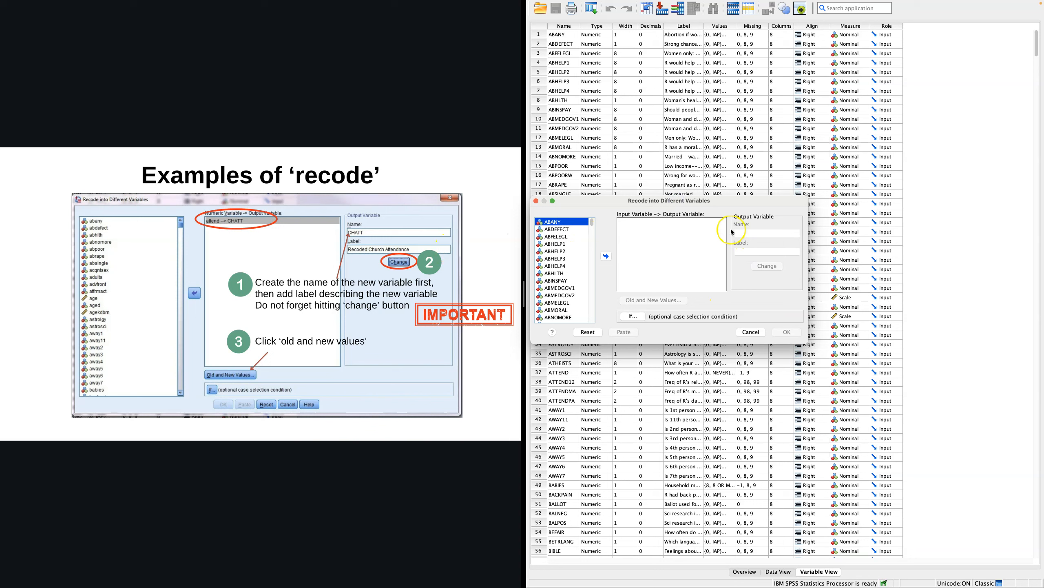
- Choose ATTEND as the input variable for the recode
left_click(574, 243)
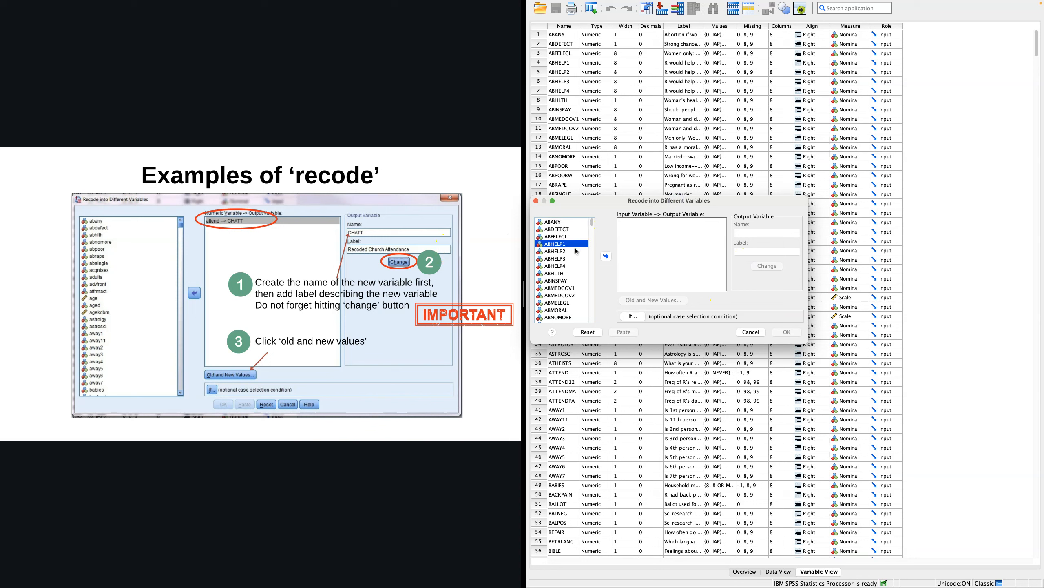
type("att")
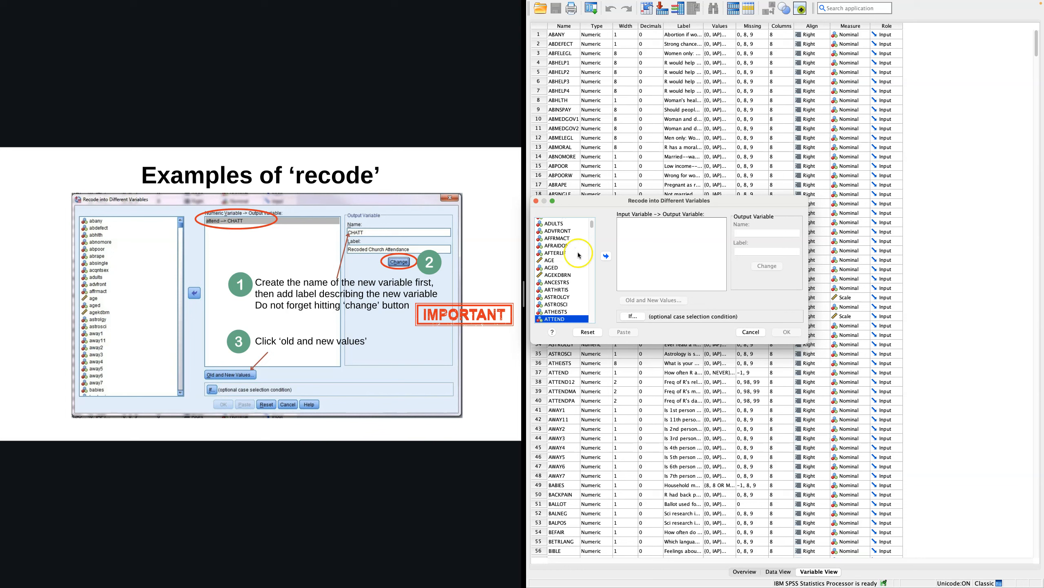
left_click(606, 255)
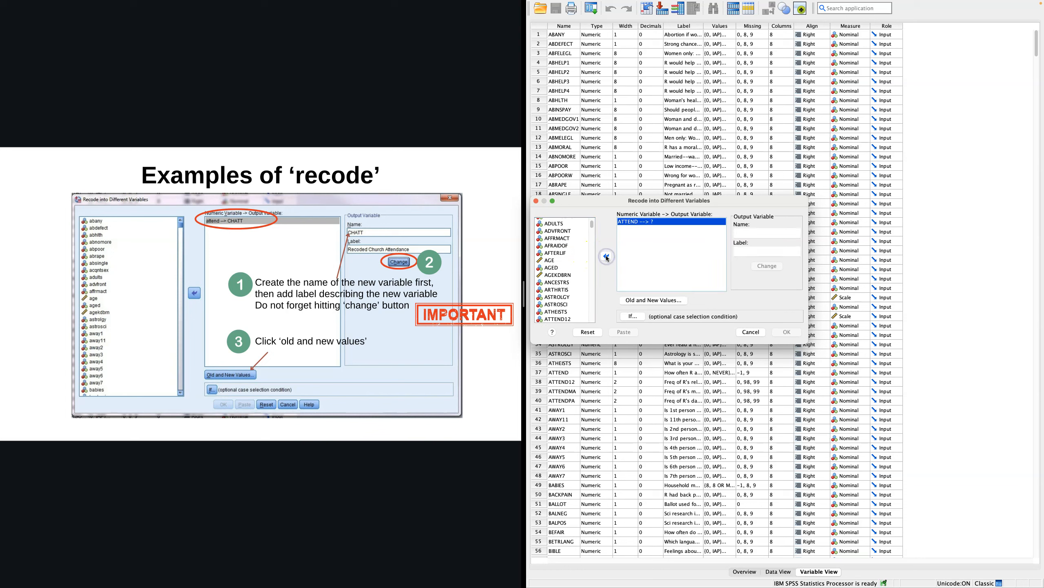
- Name the output variable CHATT, label it Recoded Church Attendance, and apply the name to ATTEND
left_click(749, 233)
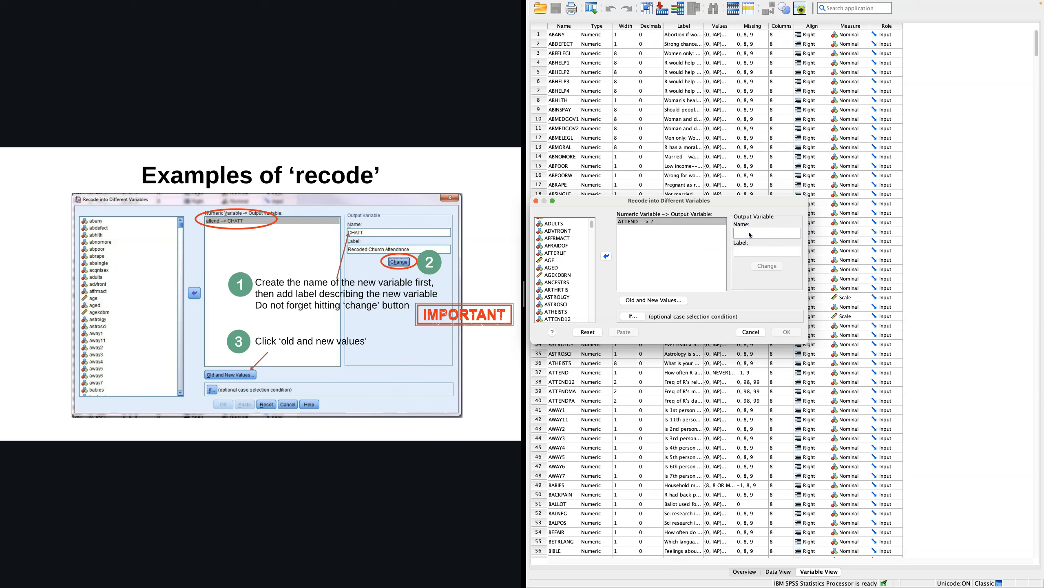
type("CHATT")
left_click(759, 236)
left_click(758, 250)
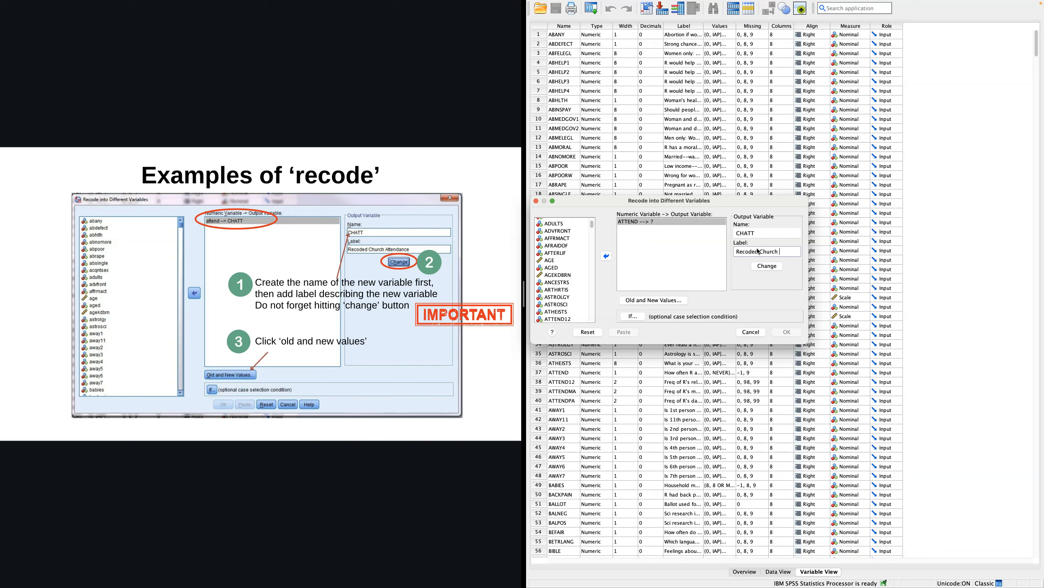
type("dance")
left_click(767, 266)
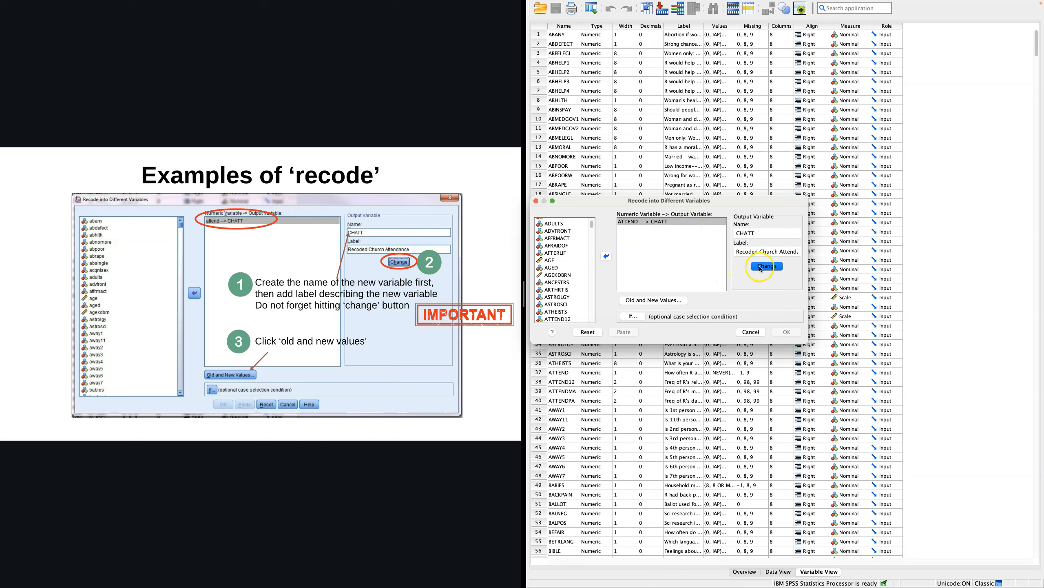
- Open the old and new values settings, bring up the matching slide, and map old value 0 to new value 0
left_click(666, 301)
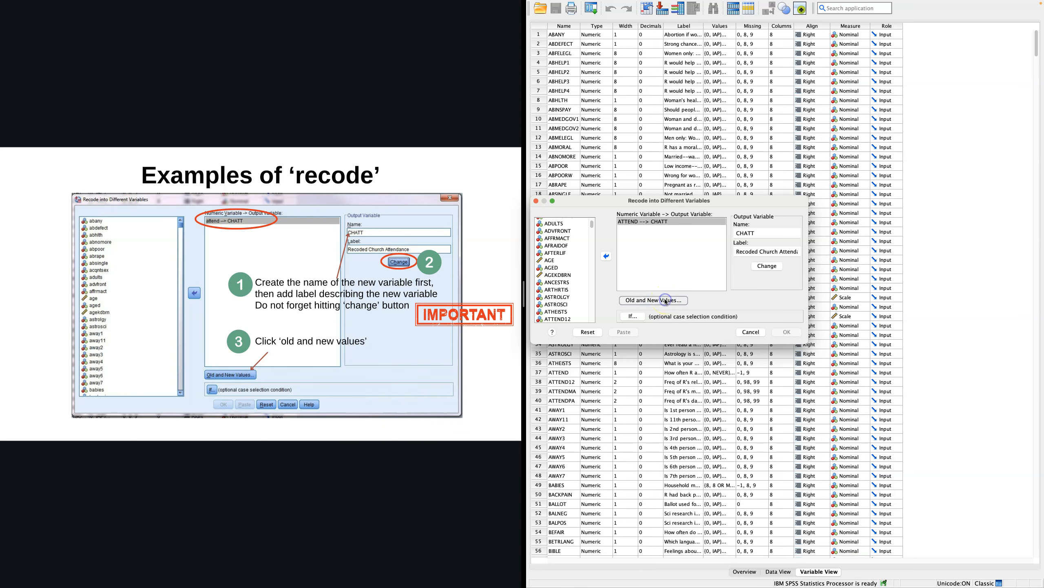
left_click(480, 259)
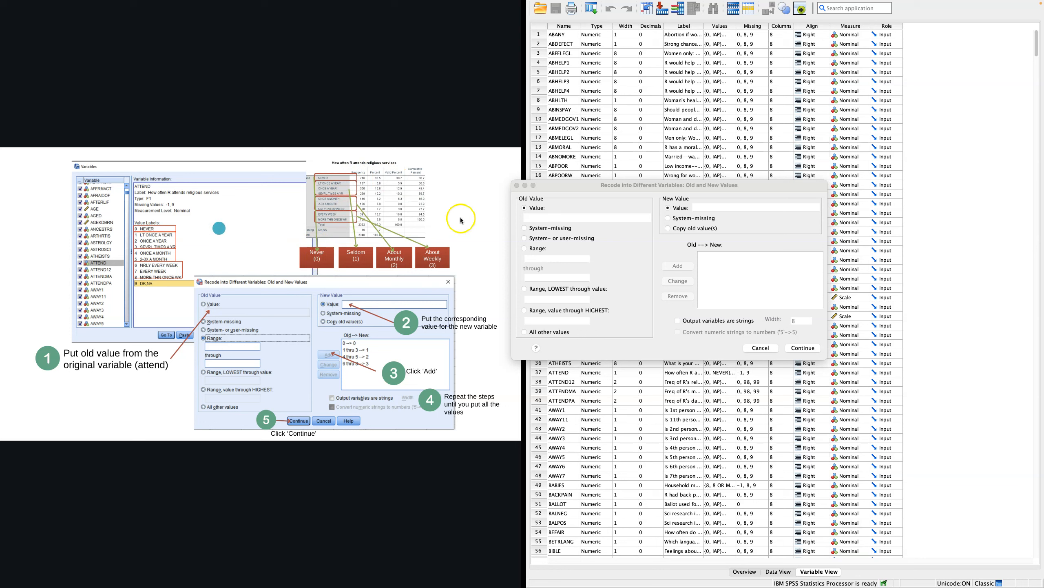
left_click(554, 221)
left_click(553, 221)
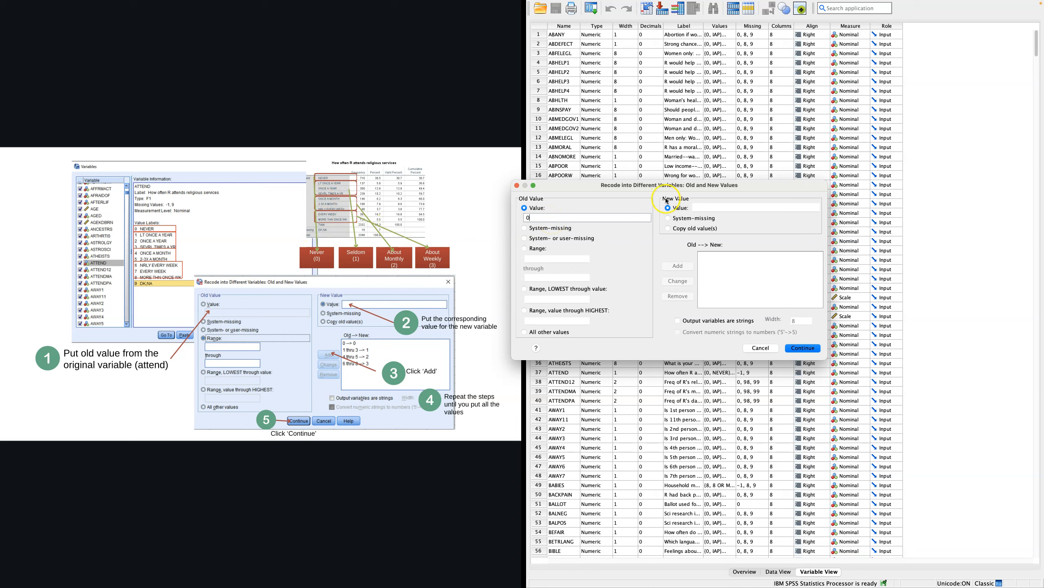
left_click(706, 208)
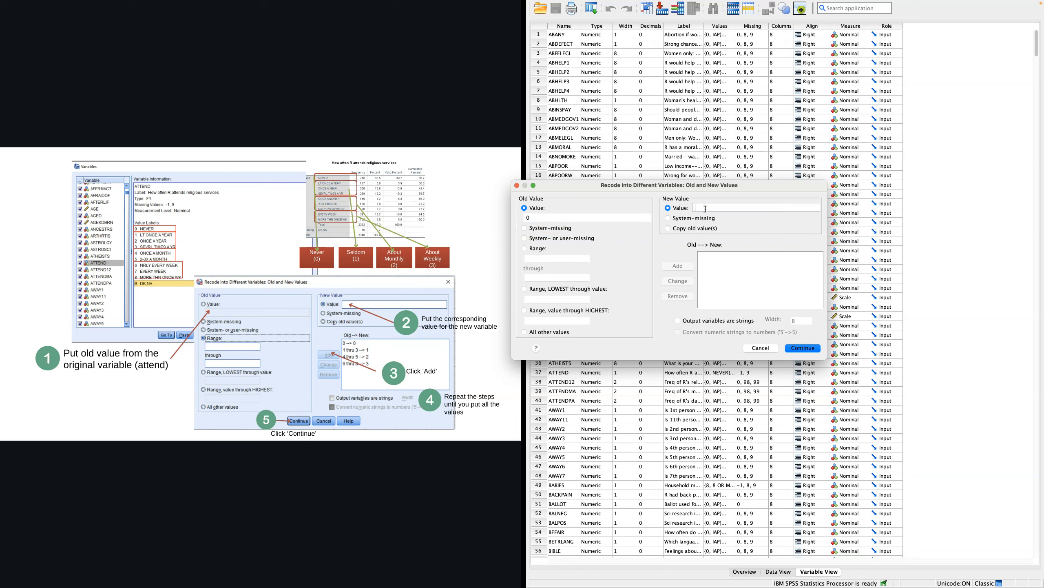
left_click(678, 266)
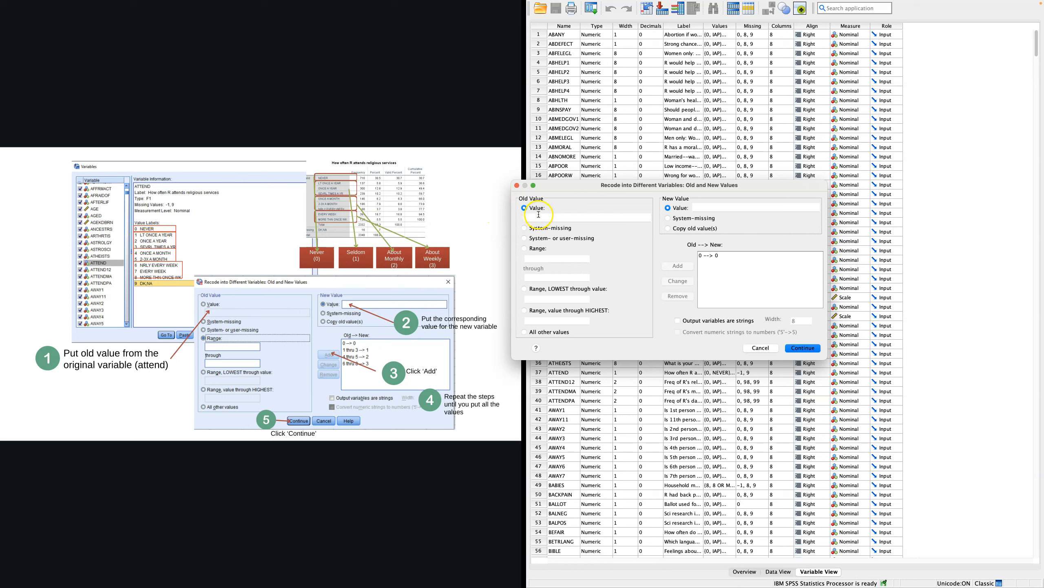
left_click(524, 248)
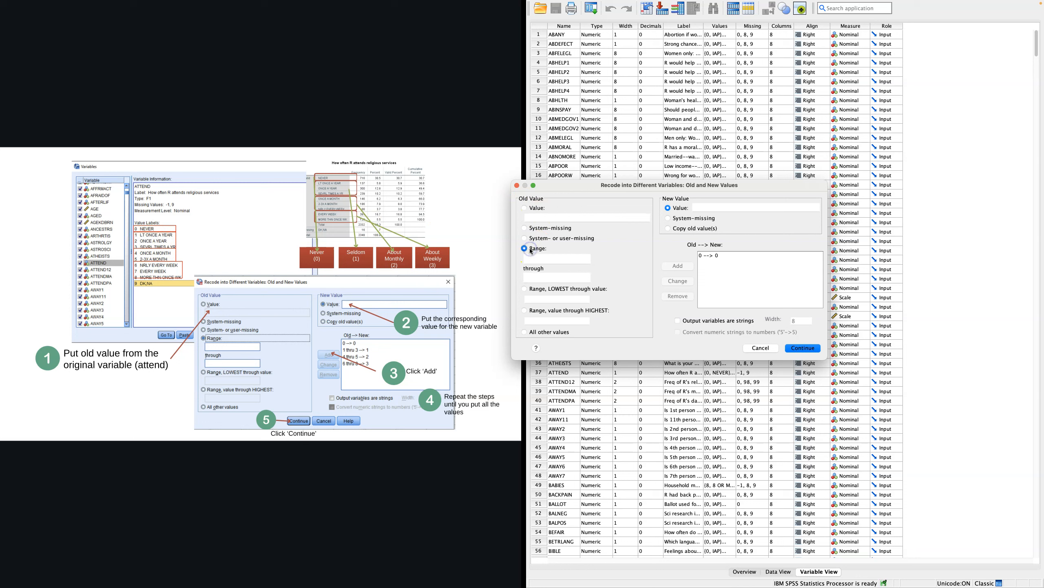
left_click(532, 208)
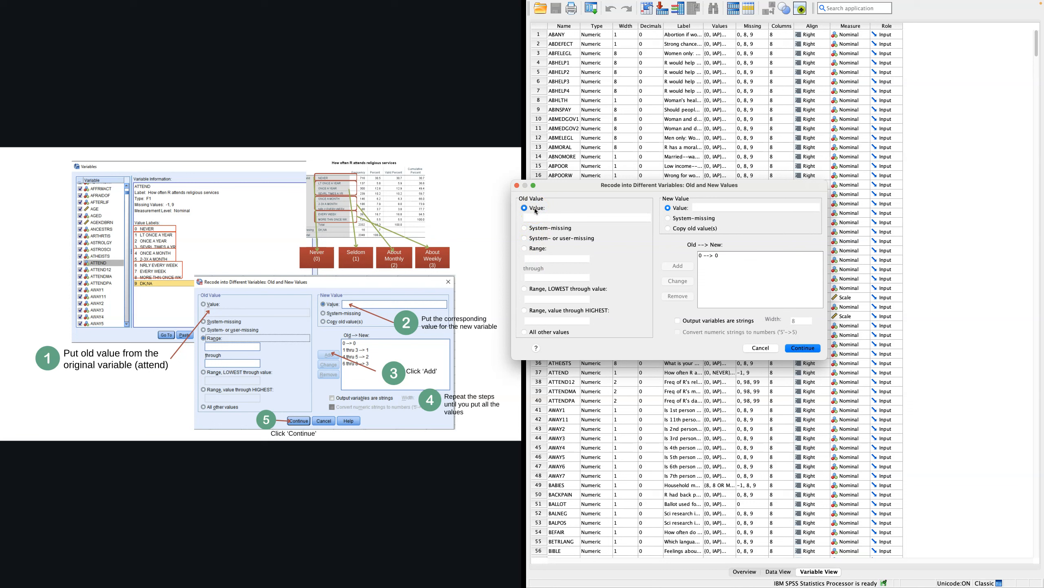
left_click(584, 216)
left_click(738, 210)
left_click(659, 206)
left_click(588, 215)
key("BackSpace")
double_click(703, 207)
key("BackSpace")
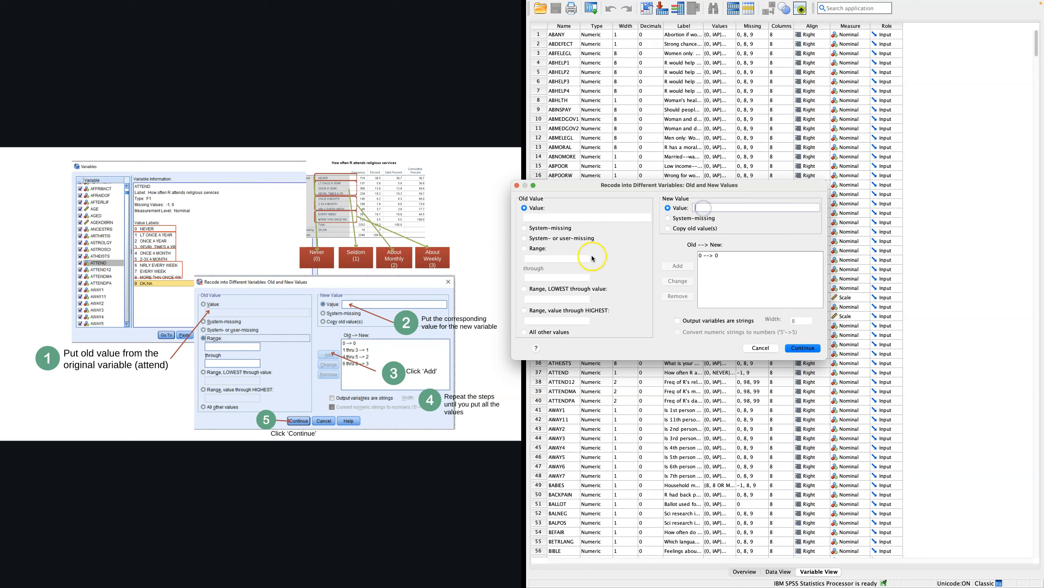
- Map the old value range 1 through 3 to new value 1 and add it to the recode list
left_click(541, 249)
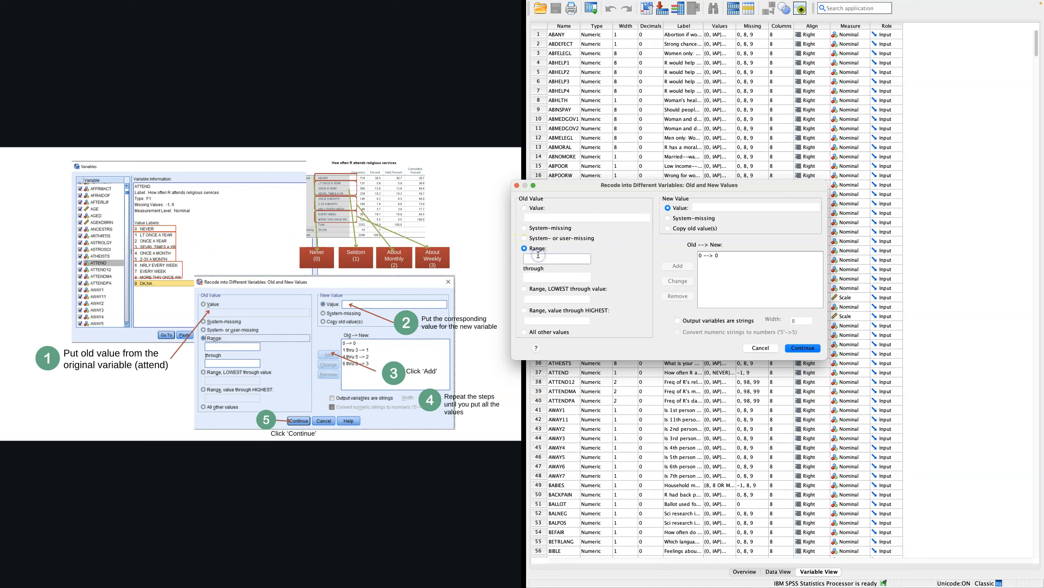
left_click(541, 275)
type("3")
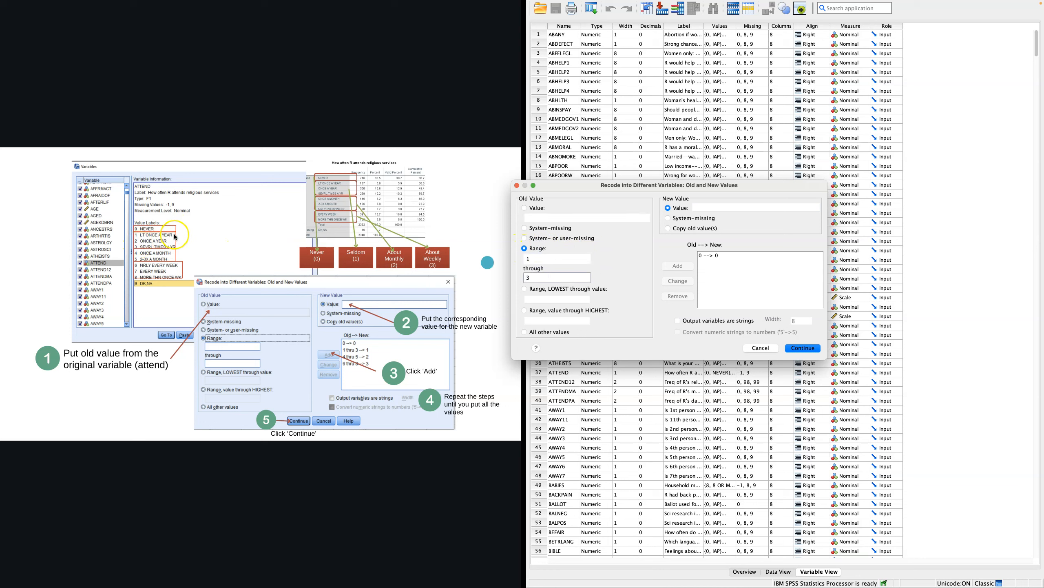
left_click(716, 208)
type("1")
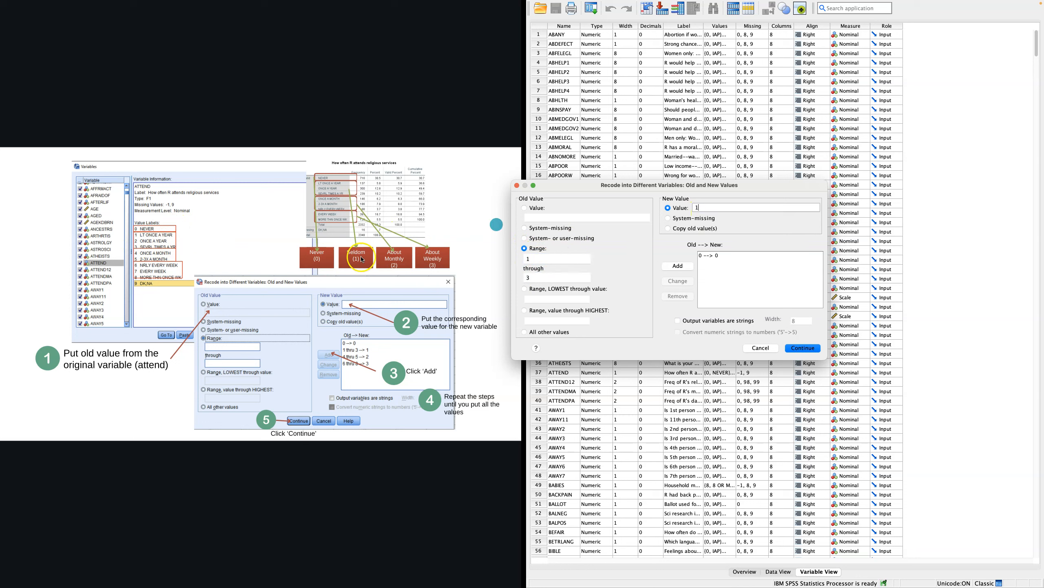
left_click(677, 267)
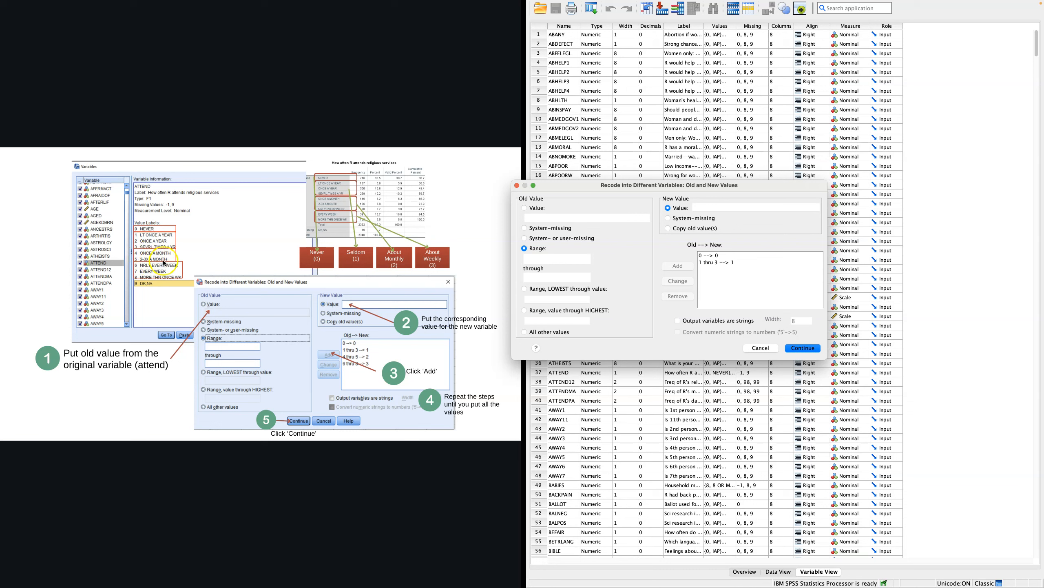
- Map the old value range 4 through 5 to new value 2 and add it to the recode list
left_click(573, 259)
left_click(566, 273)
type("5")
left_click(739, 207)
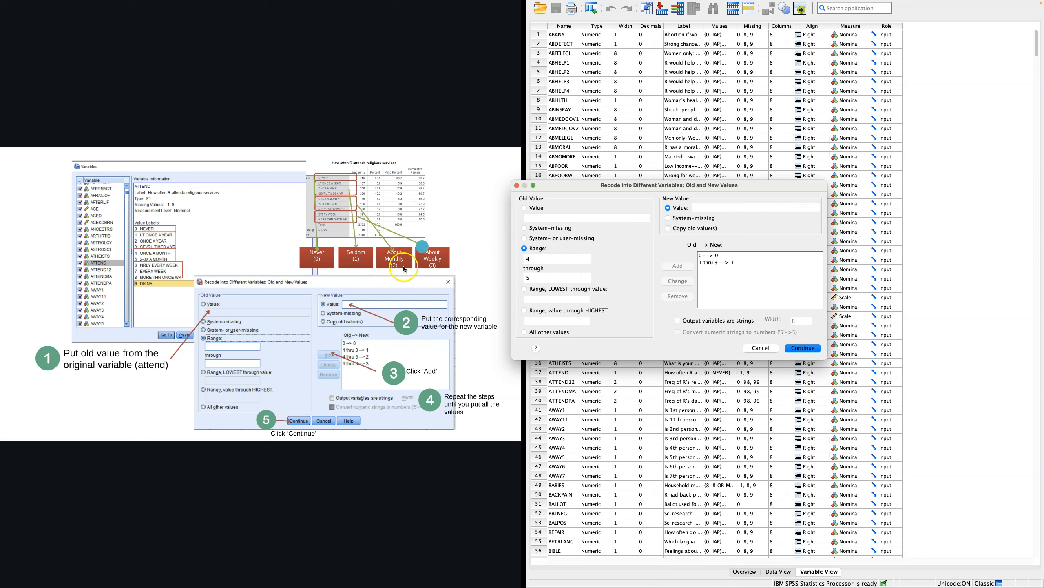
type("2")
left_click(678, 265)
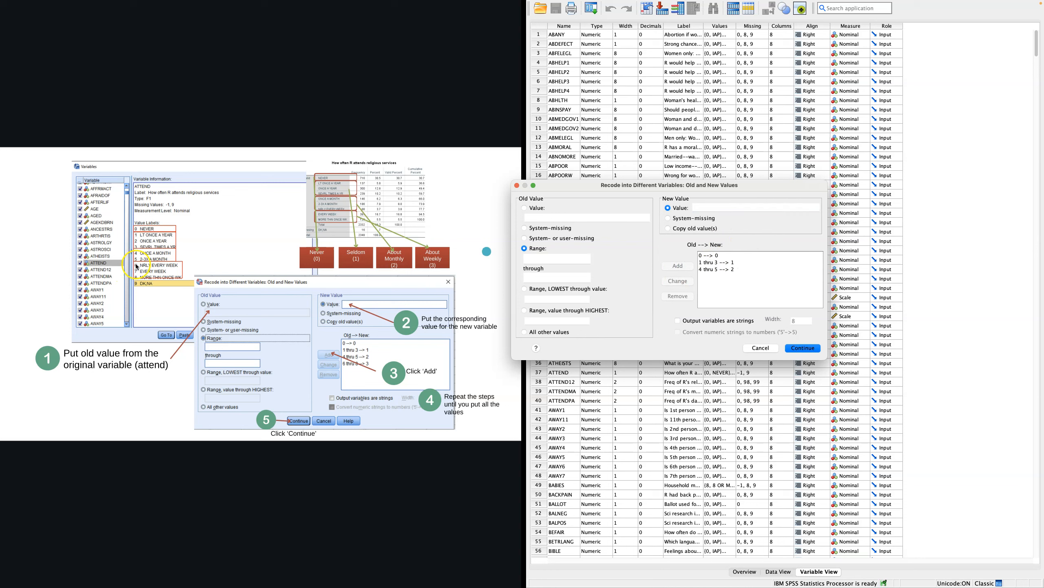
- Map the old value range 6 through 8 to new value 3 and add it to the recode list
left_click(566, 257)
type("6")
left_click(532, 276)
left_click(736, 207)
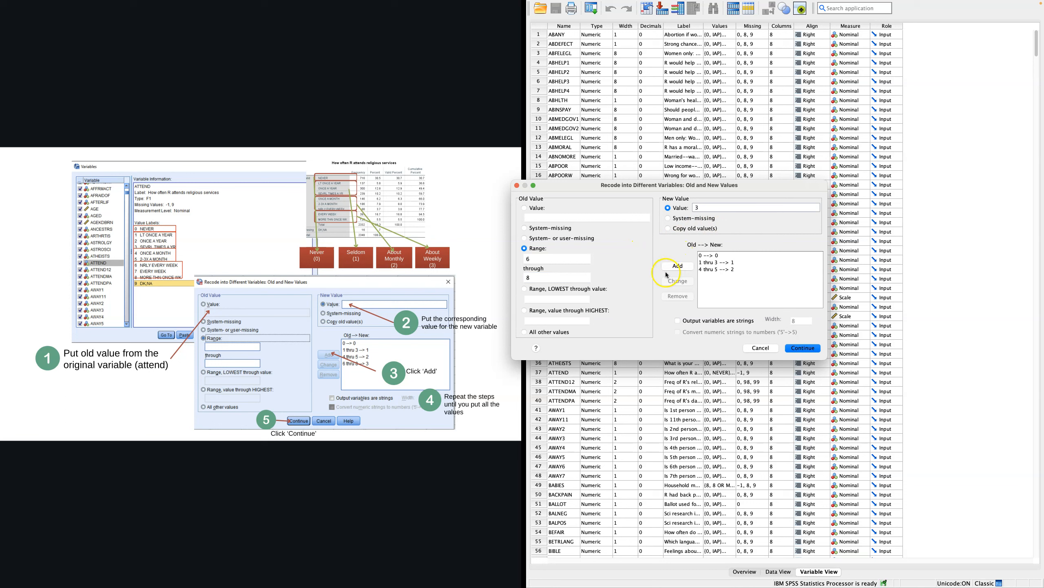
left_click(671, 268)
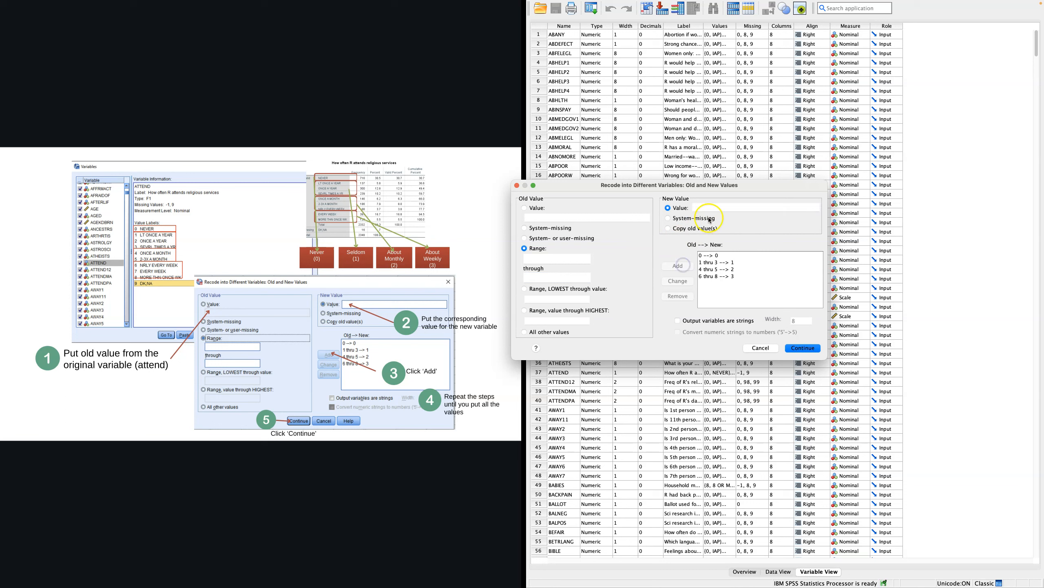
- Check each old-to-new value mapping, then accept the mappings and run the recode of ATTEND into CHATT
left_click(706, 255)
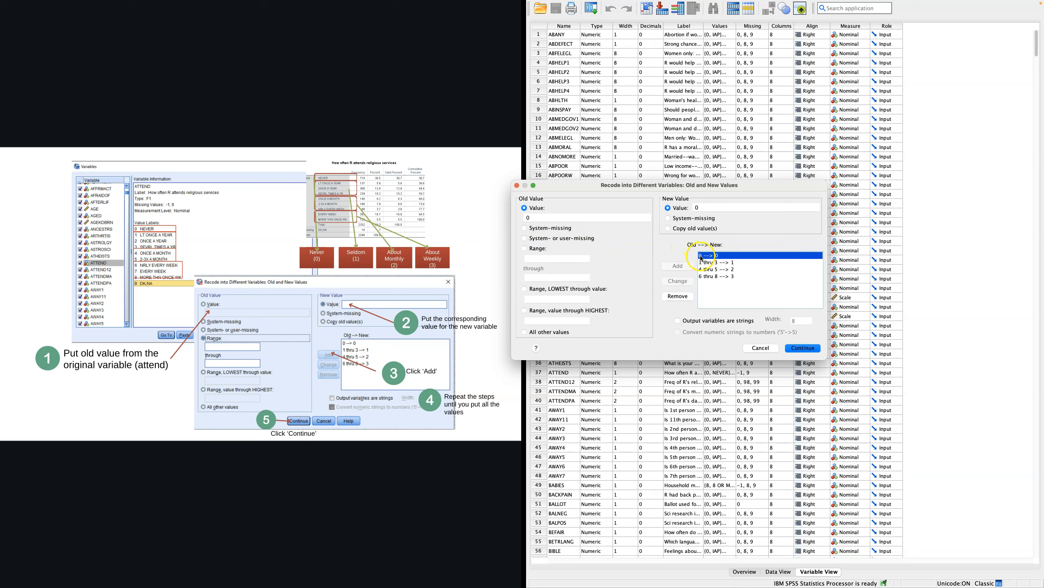
left_click(711, 264)
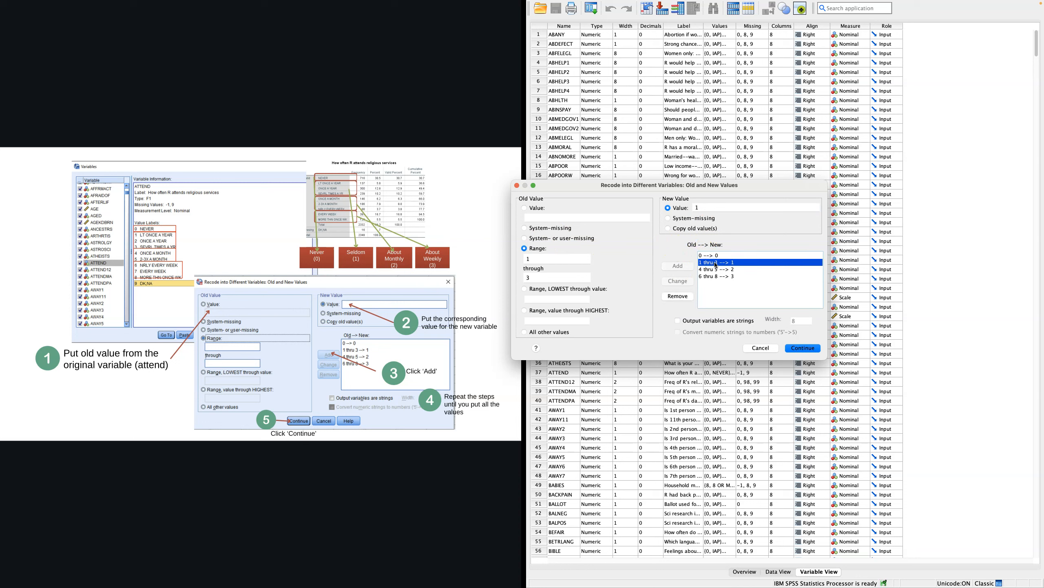
left_click(720, 269)
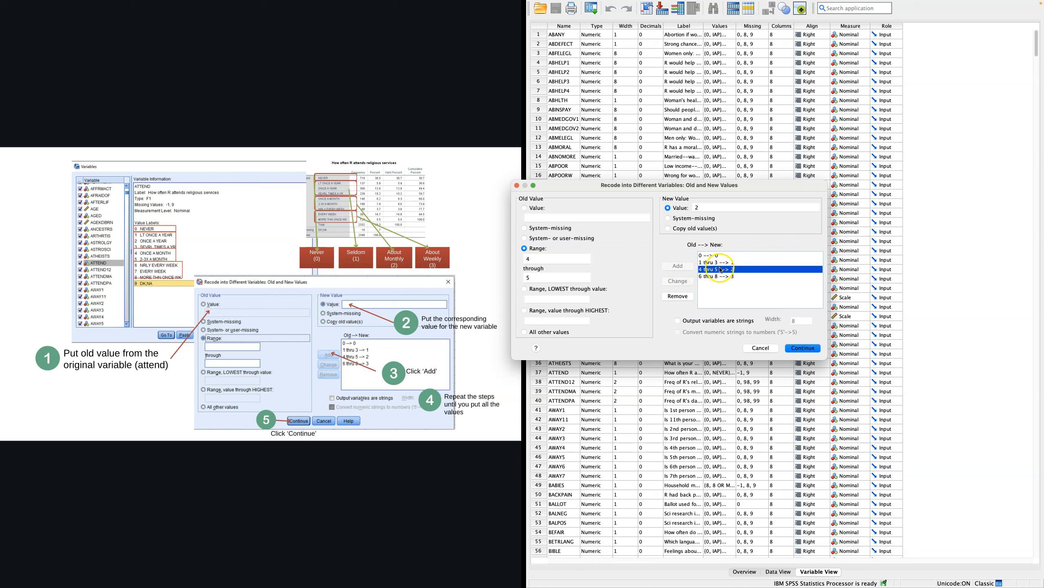
left_click(720, 276)
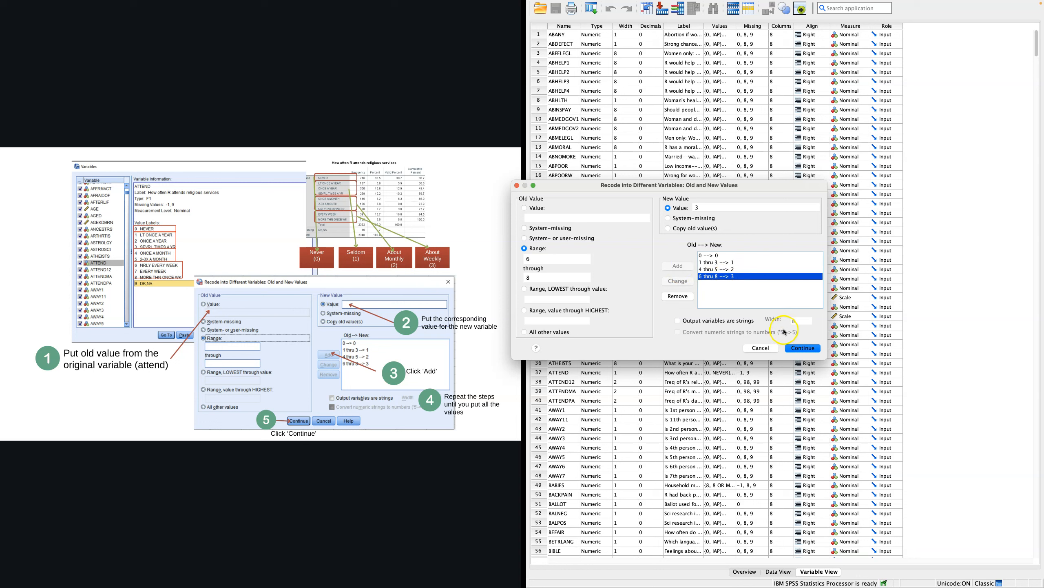
left_click(800, 348)
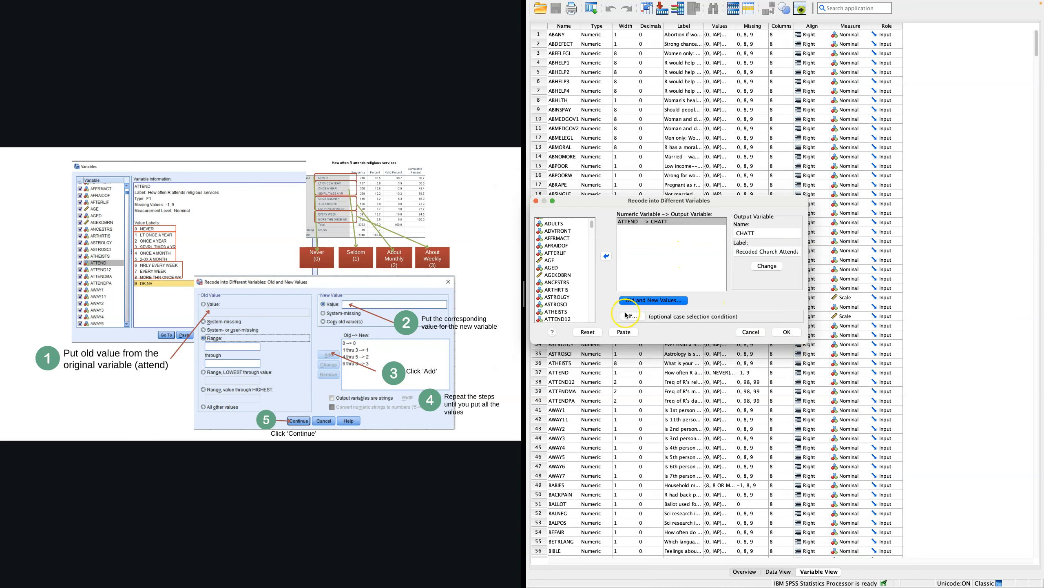
left_click(787, 333)
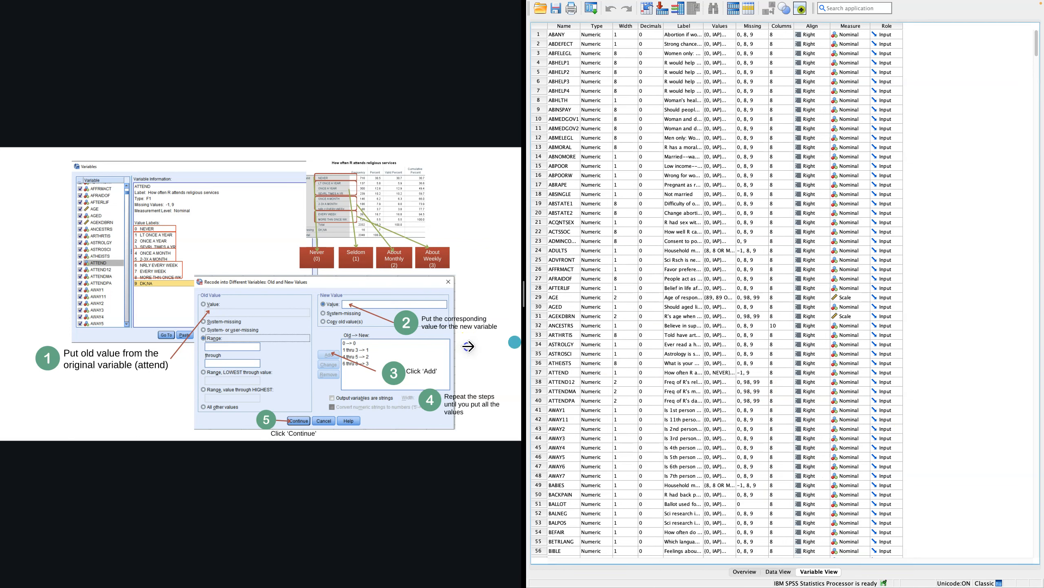
- Advance the slides to the Adding labels instructions
left_click(472, 358)
left_click(481, 325)
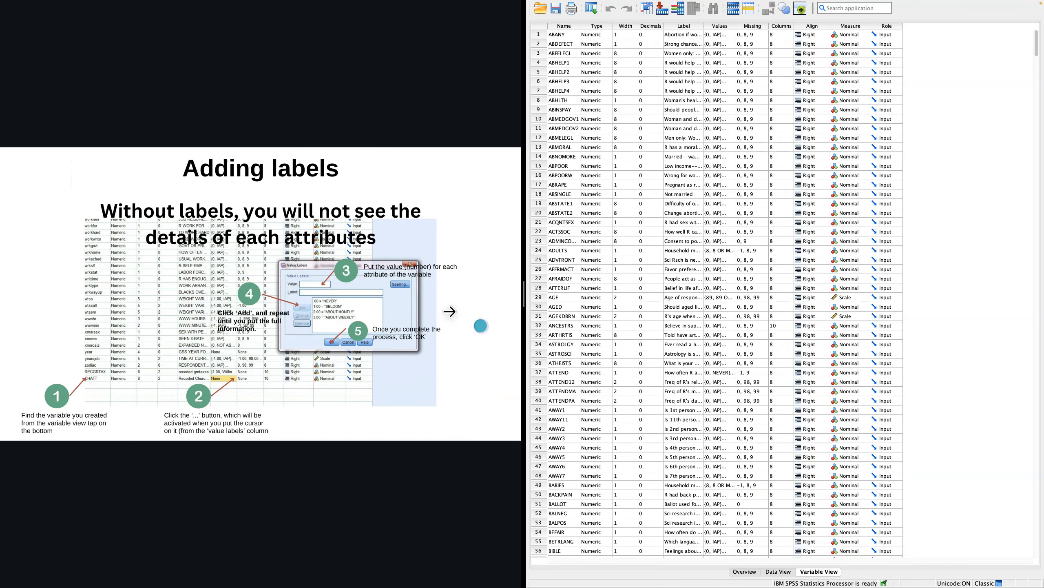
- Find CHATT at the end of the variable list and open its value labels for editing
scroll(715, 273, "down", 20)
scroll(715, 273, "down", 20)
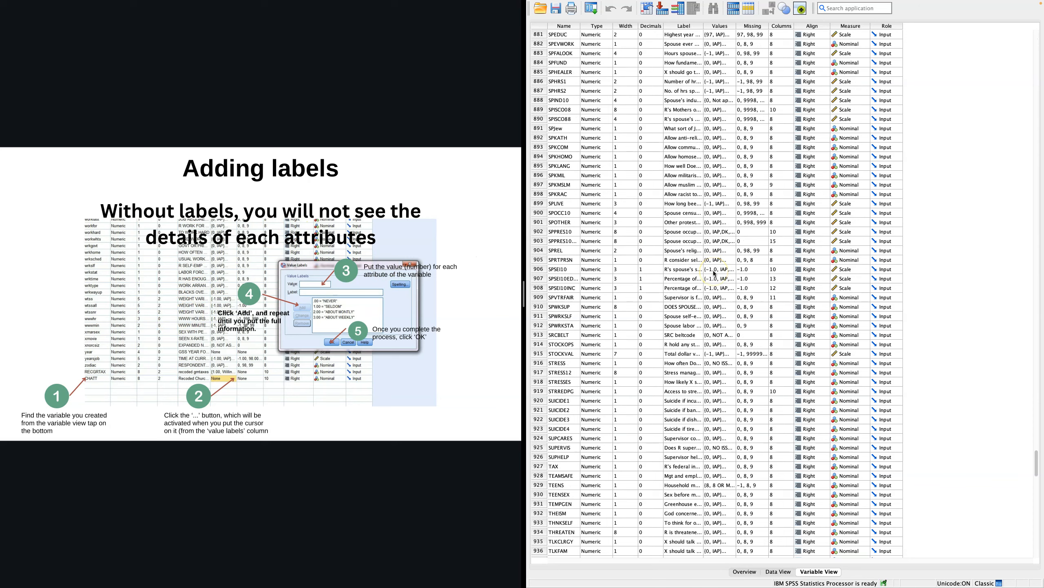
scroll(629, 263, "up", 5)
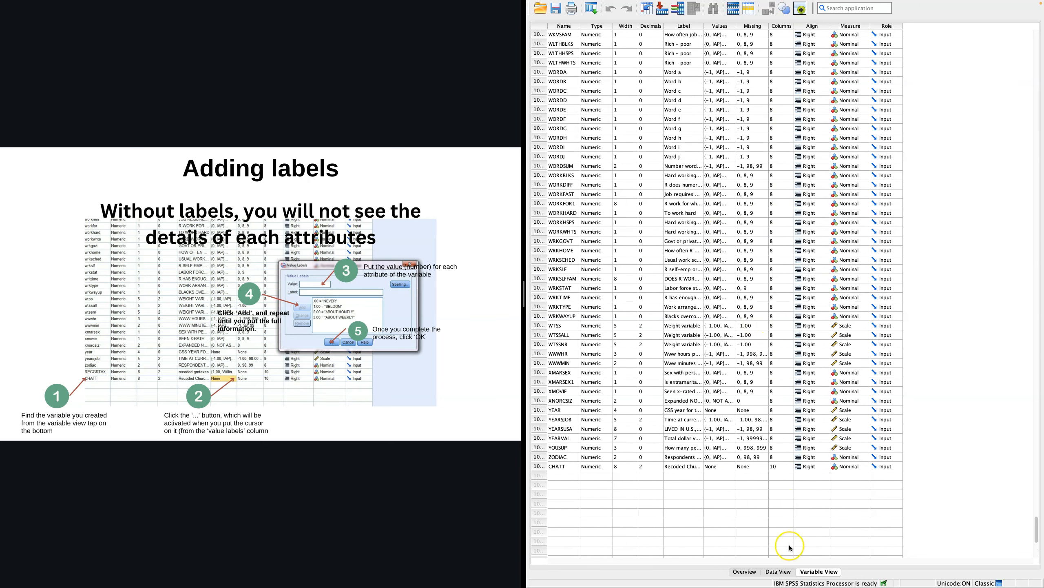
scroll(896, 233, "up", 8)
scroll(893, 239, "down", 20)
scroll(863, 253, "up", 20)
scroll(694, 413, "down", 4)
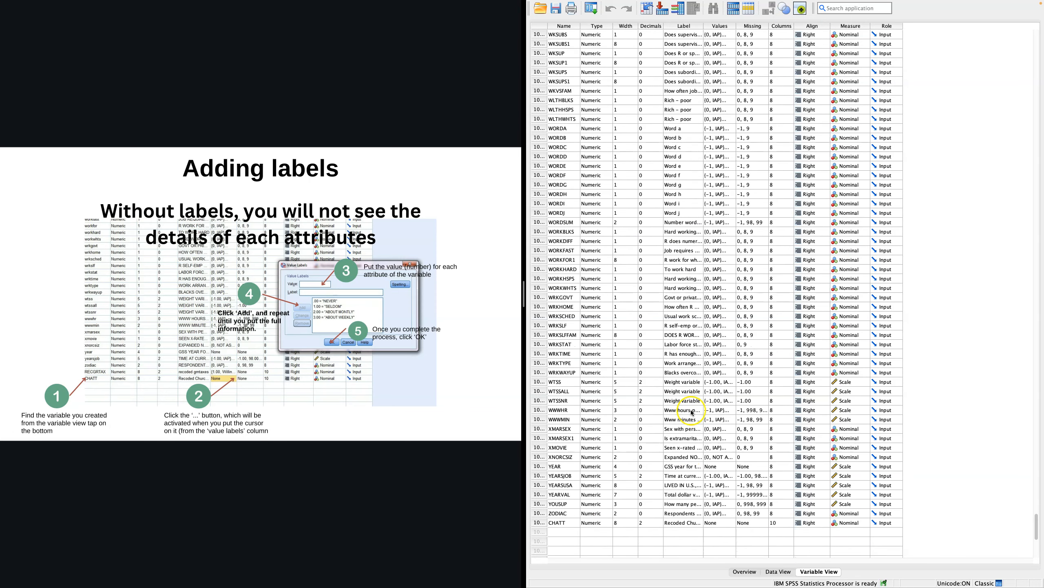
left_click(559, 456)
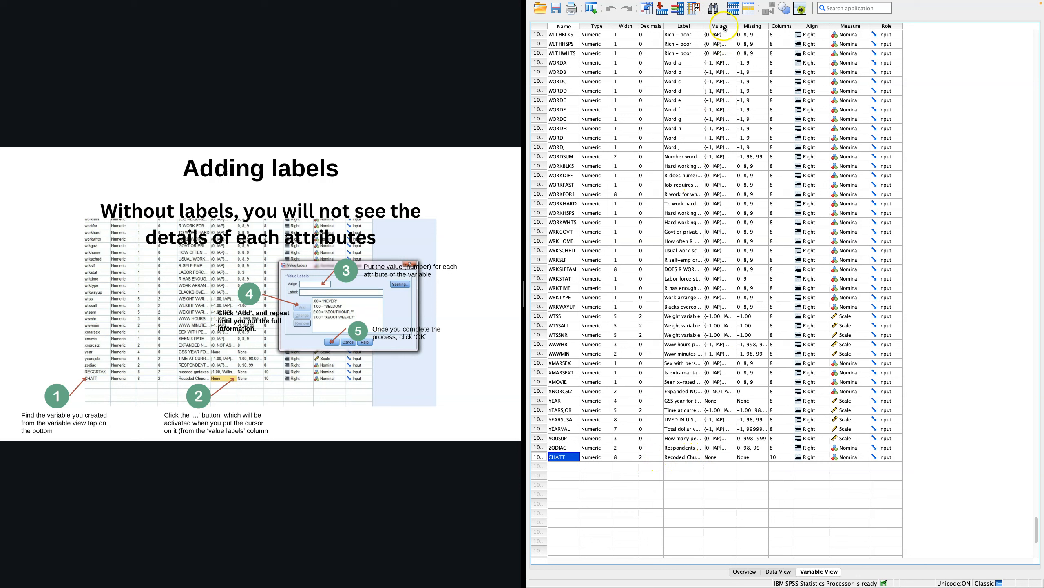
left_click(714, 457)
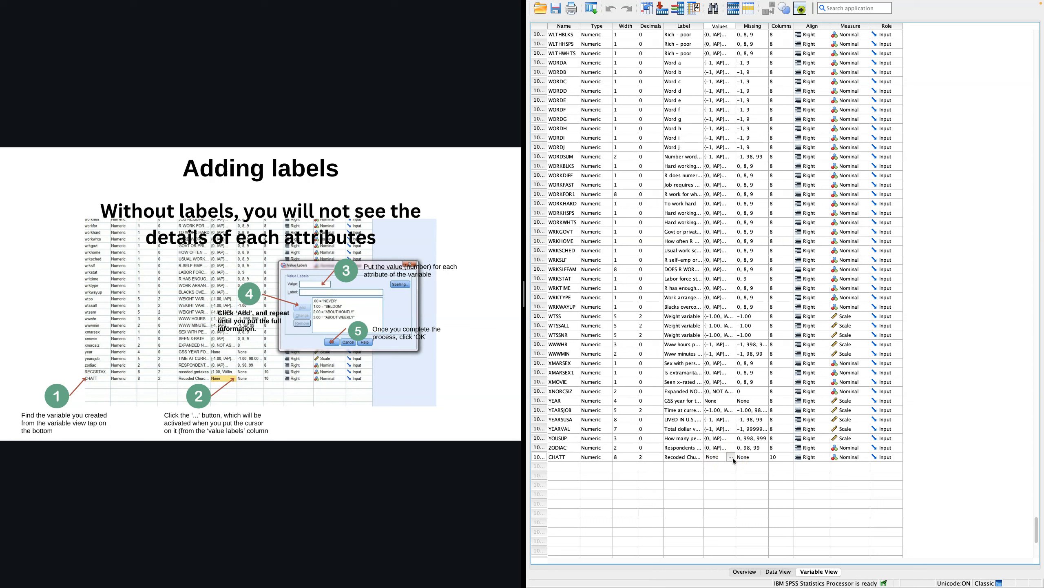
left_click(731, 456)
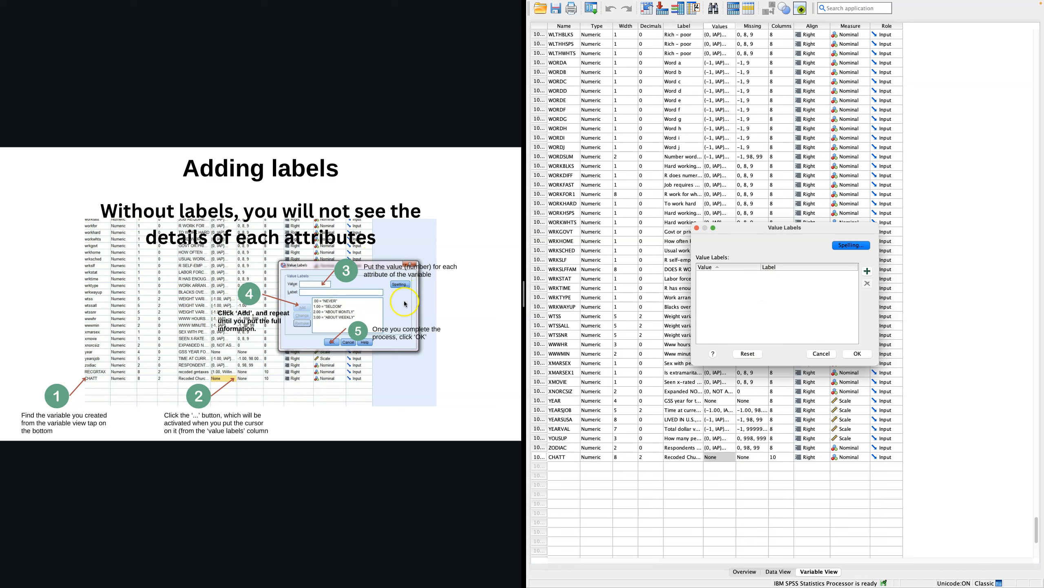
- Add a value label to CHATT that defines value 0 as Never
left_click(867, 270)
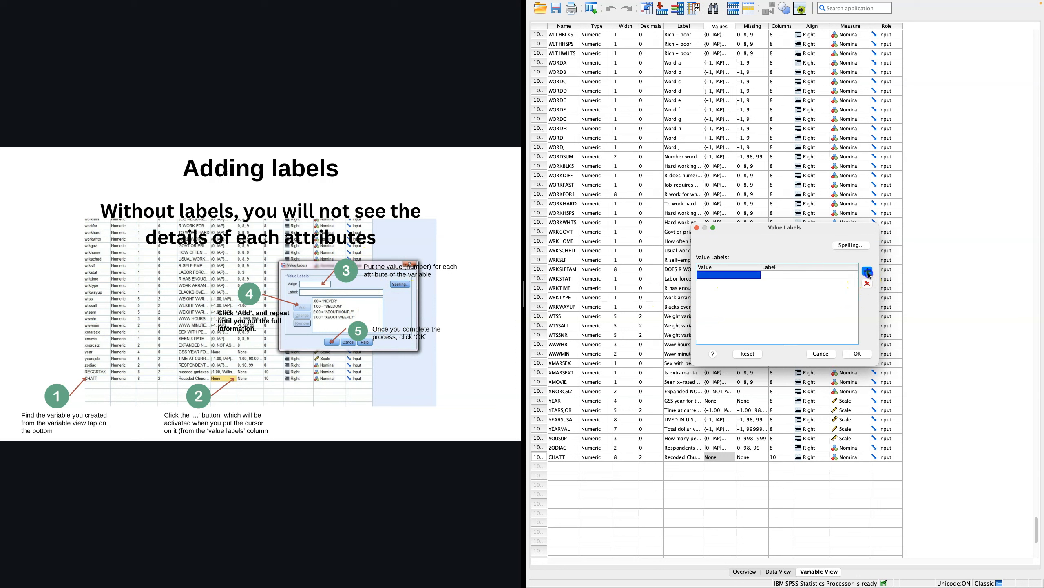
type("1")
double_click(735, 275)
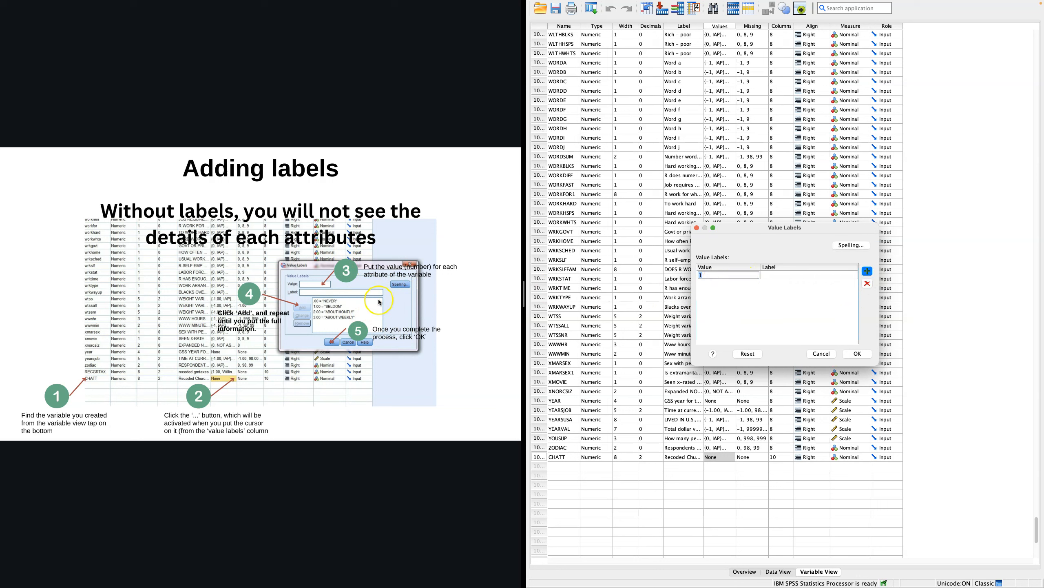
type("0")
left_click(770, 274)
type("Never")
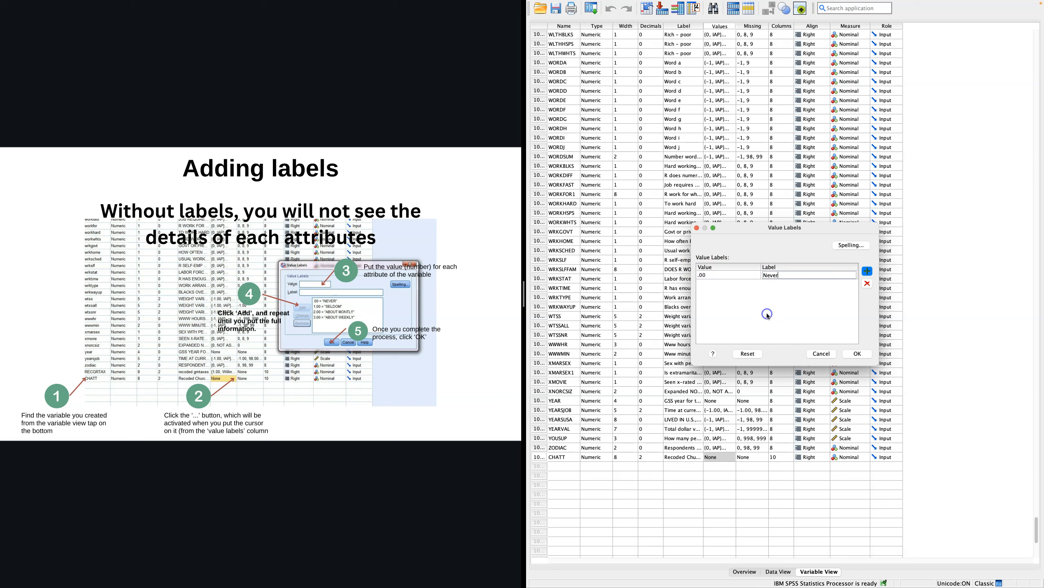
- Label value 1 as Seldomly, then run the spelling check and dismiss it without changing the label
left_click(867, 271)
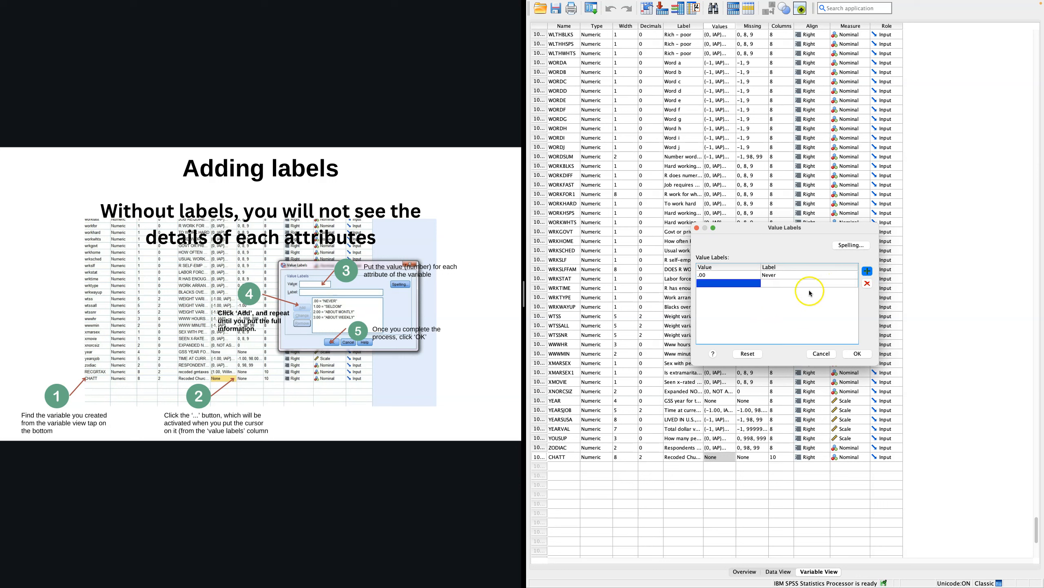
type("1")
left_click(792, 284)
type("eldomly")
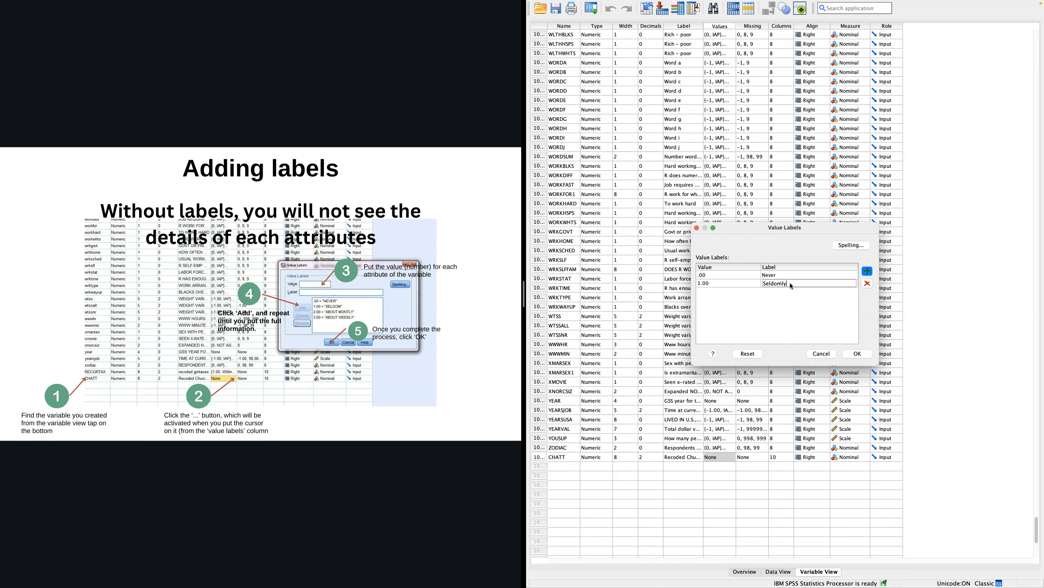
left_click(787, 305)
left_click(864, 246)
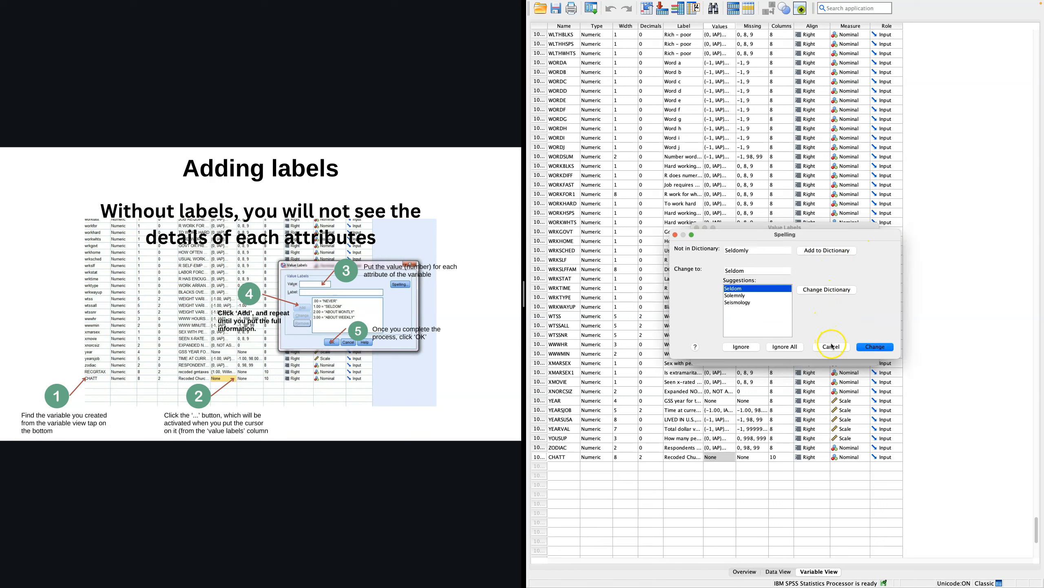
left_click(832, 347)
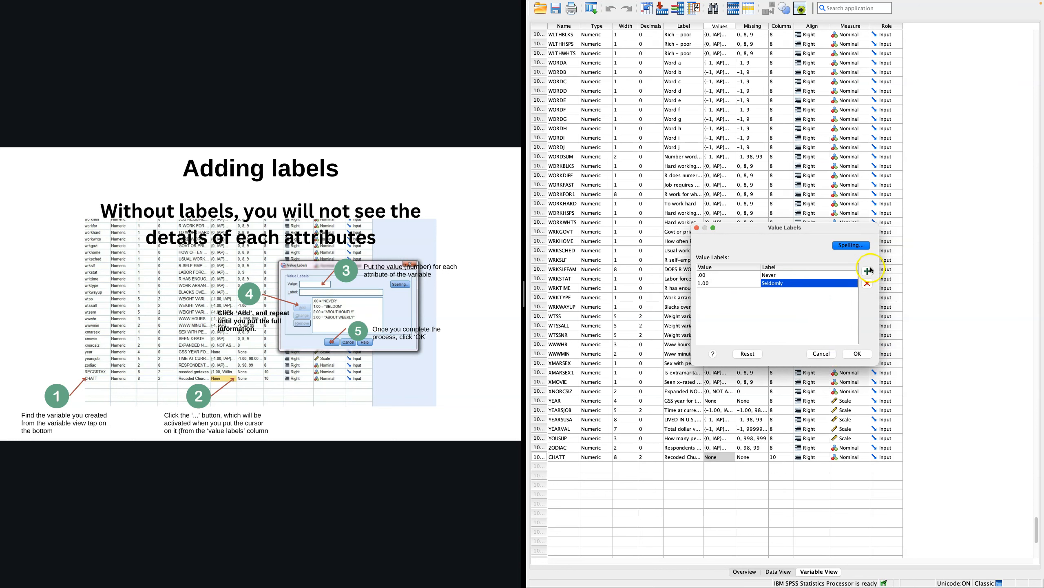
- Add a value label that defines value 2 as About monthly
left_click(871, 270)
left_click(739, 292)
type("2")
left_click(776, 292)
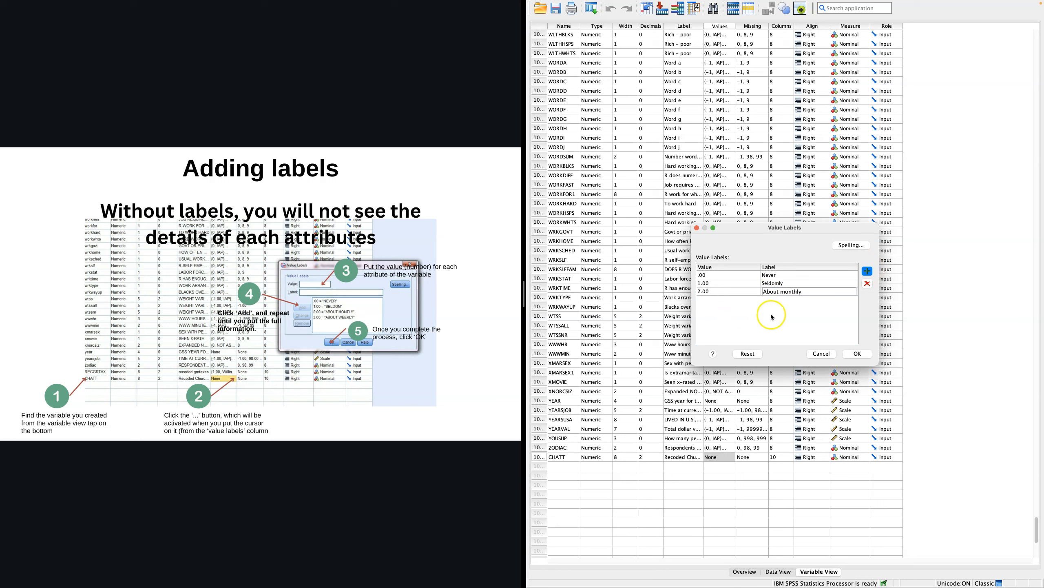
- Add a value label that defines value 3 as About weekly, and accept the set of labels for CHATT
left_click(867, 270)
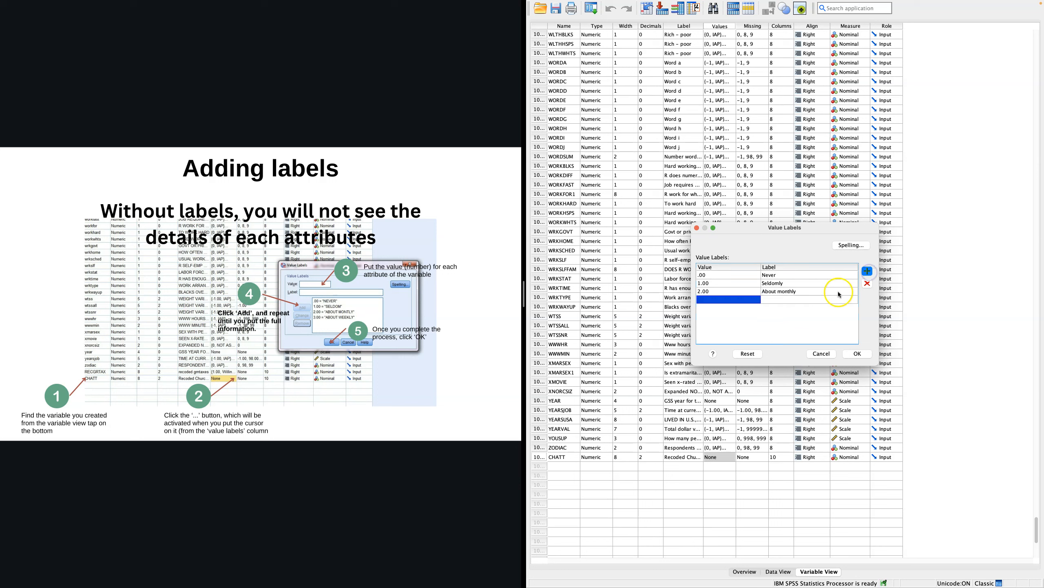
type("3")
left_click(819, 300)
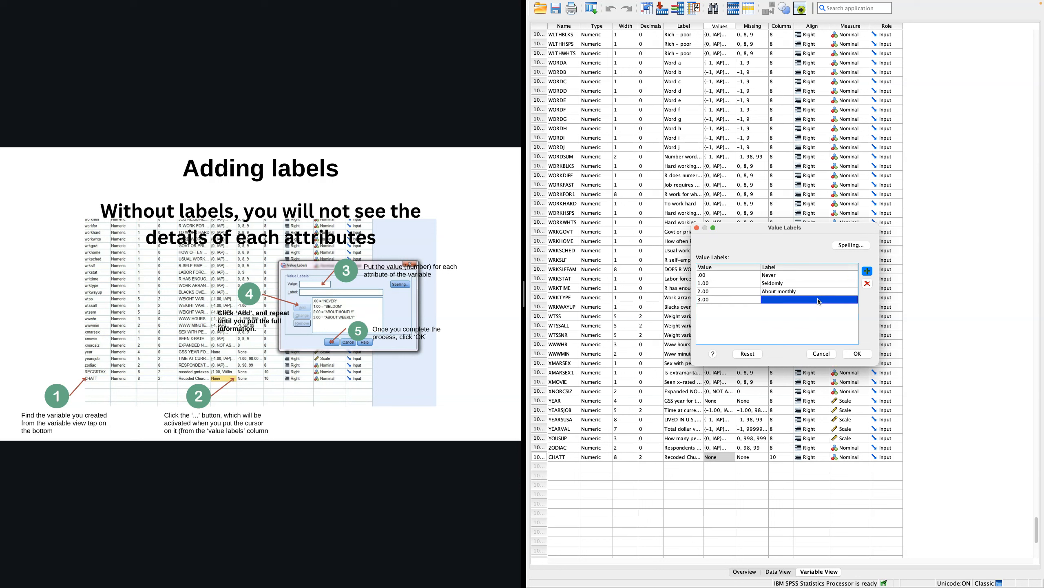
left_click(818, 299)
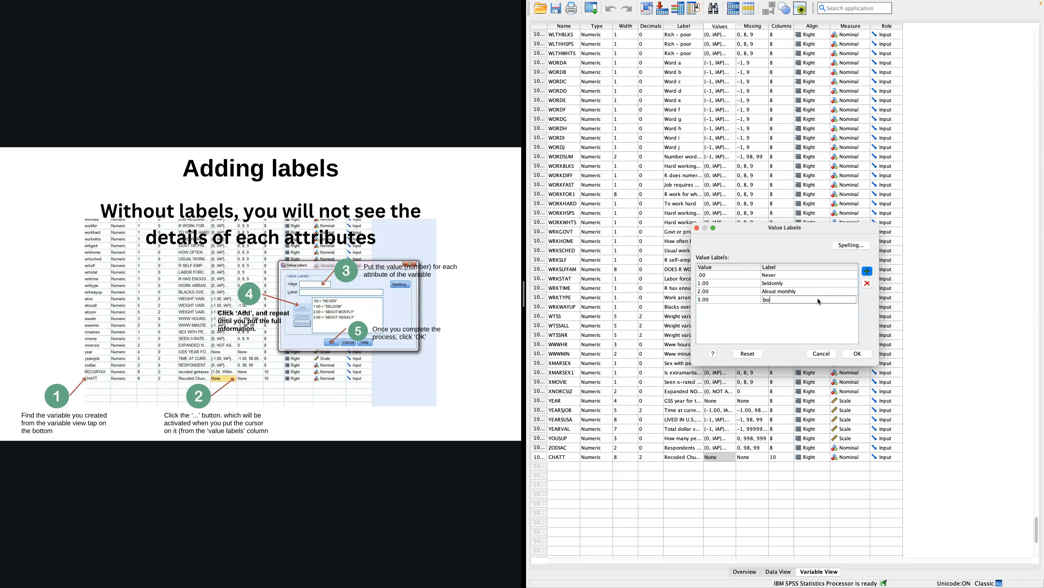
type("About weekly")
left_click(857, 354)
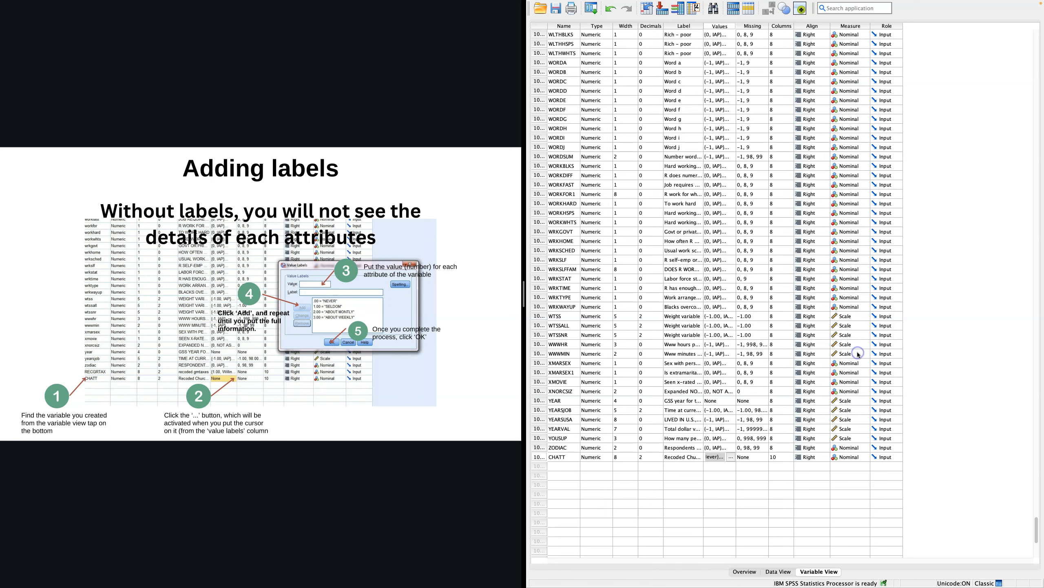
- Reopen CHATT's value labels to check the saved entries, and close them without changes
left_click(721, 461)
left_click(730, 457)
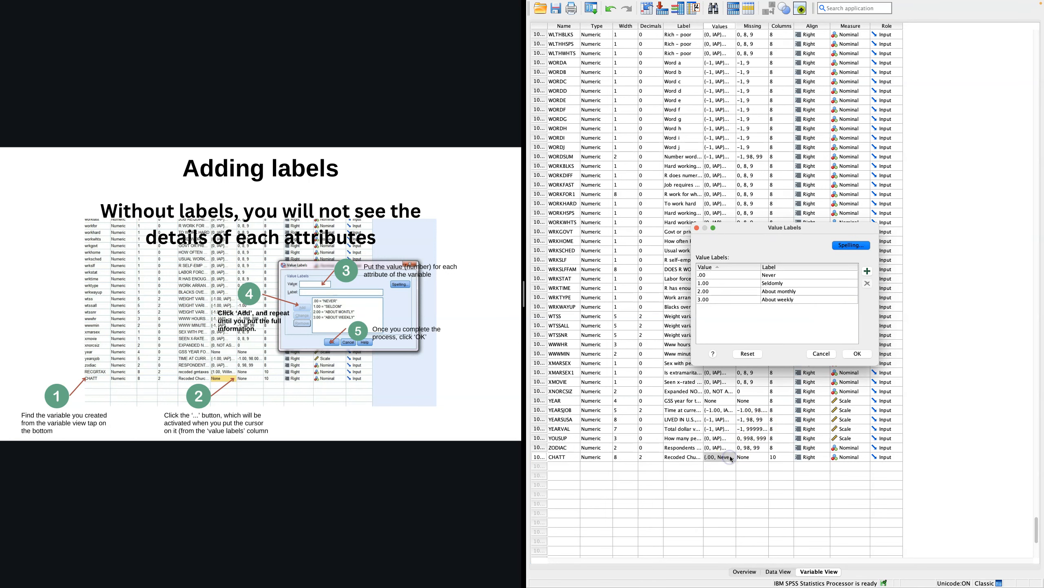
left_click(828, 353)
- Advance the slides to the comparison of the original and new variable's frequency tables, and return to the data editor
left_click(941, 338)
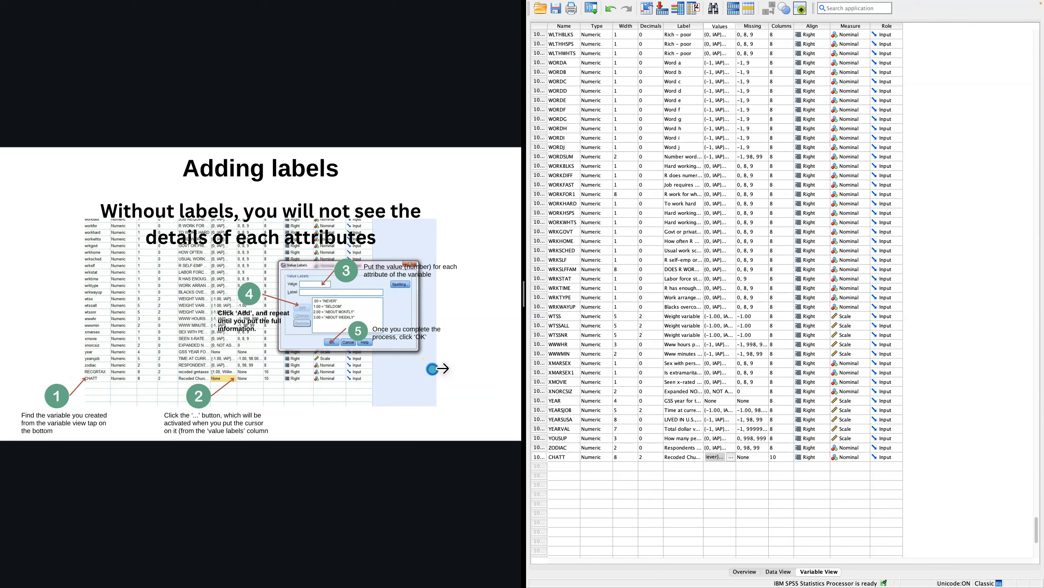
left_click(452, 357)
left_click(1010, 216)
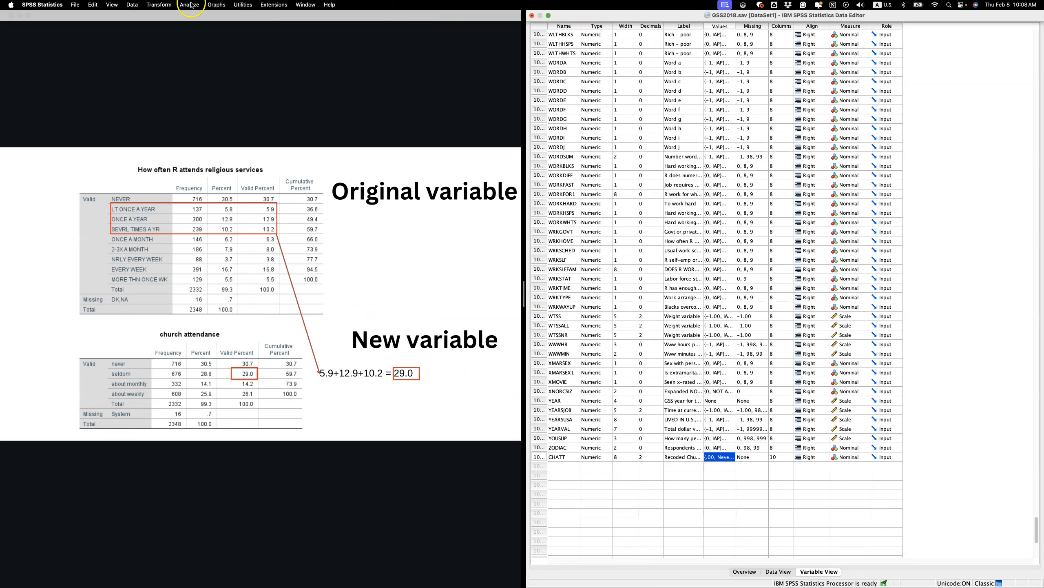
- Run a Frequencies analysis on ATTEND with the recoded variable CHATT added to the list
left_click(190, 5)
mouse_move(195, 18)
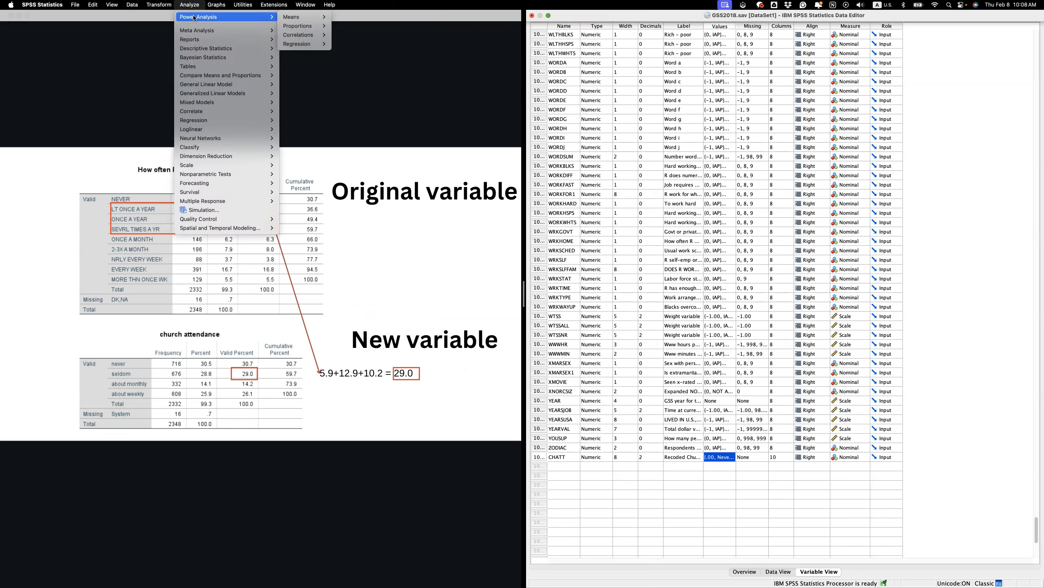
left_click(206, 48)
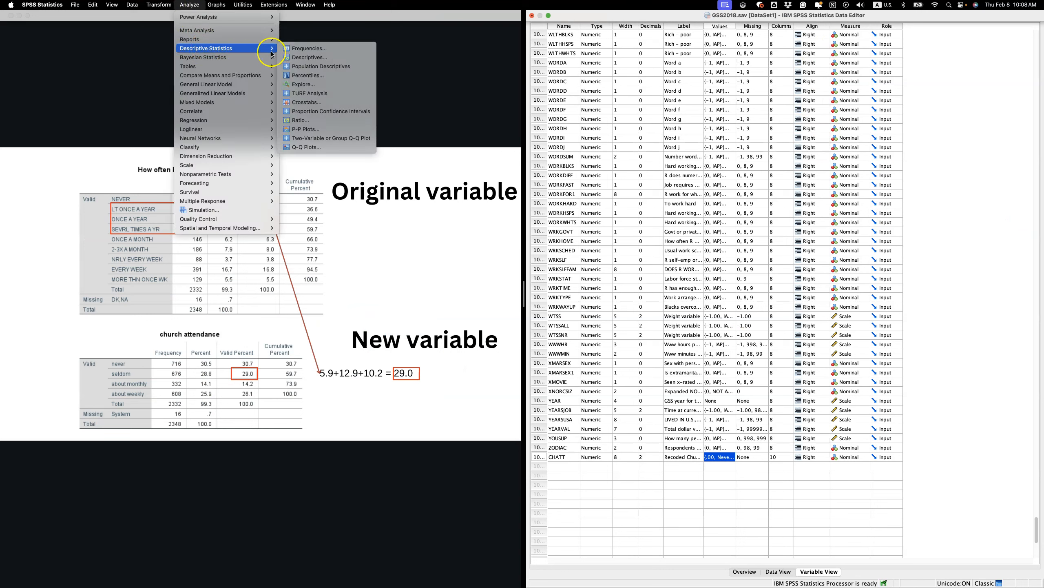
left_click(293, 48)
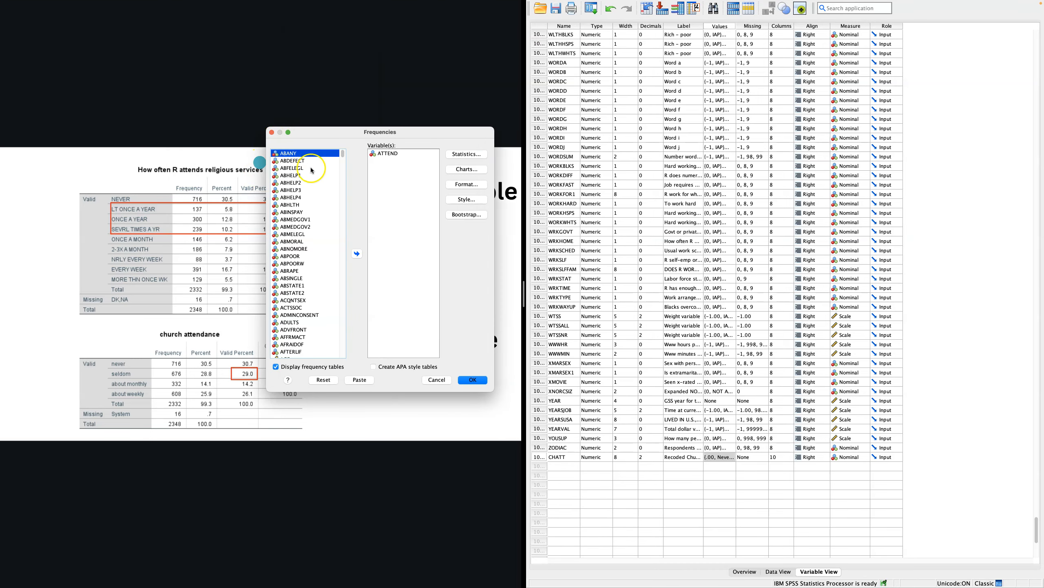
left_click(382, 154)
left_click(321, 183)
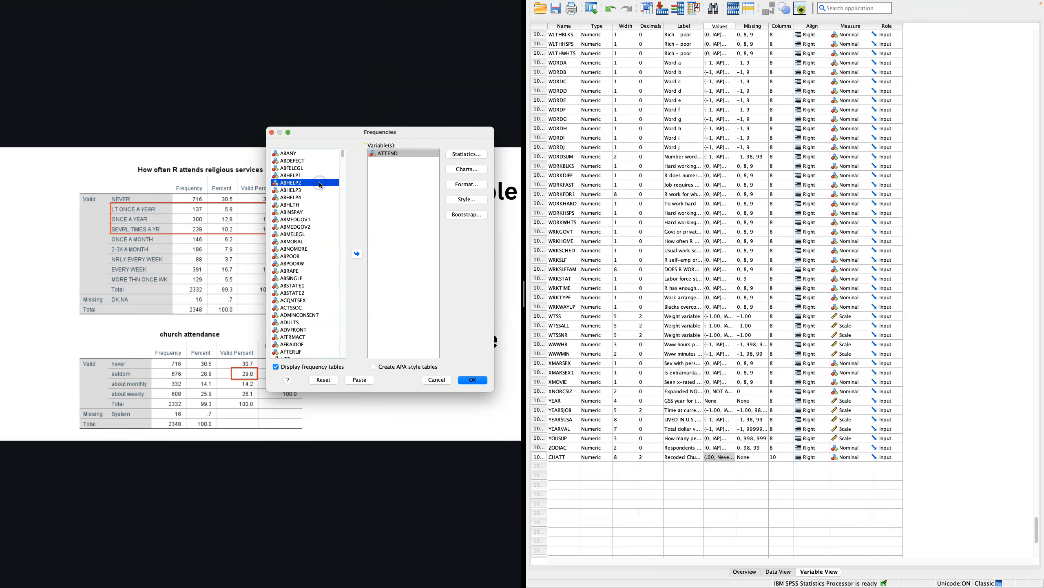
key("c")
key("h")
key("a")
key("t")
key("t")
left_click(341, 242)
left_click(357, 254)
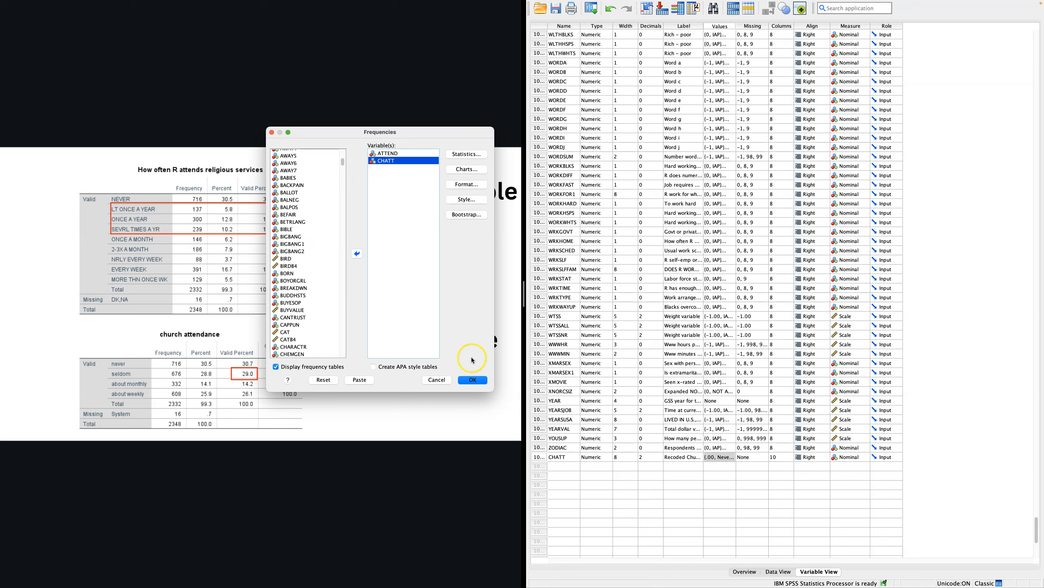
left_click(474, 379)
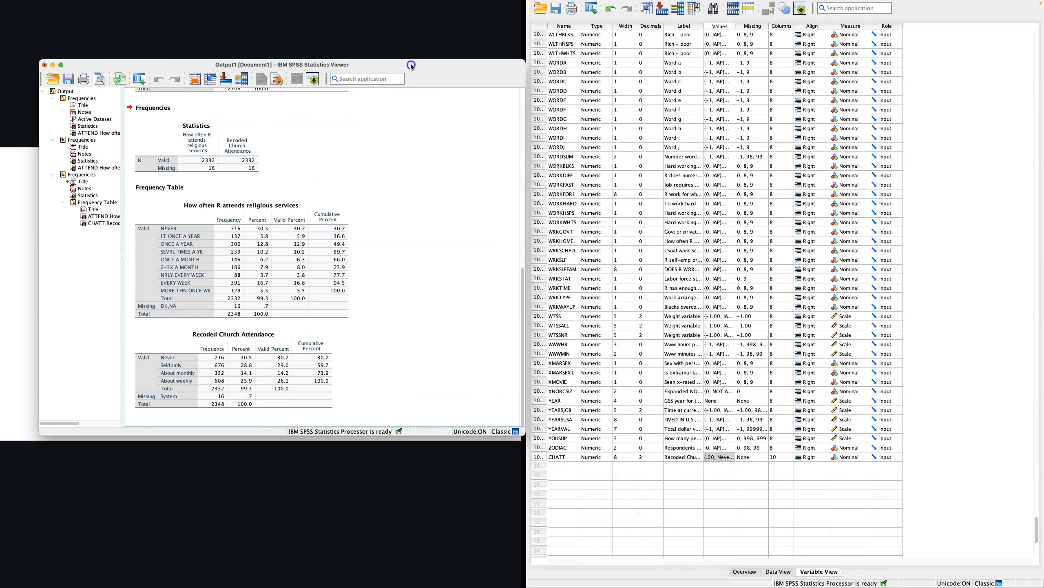
- Compare the frequency tables of ATTEND and Recoded Church Attendance in the output, and move the output window off the slides
left_click(210, 245)
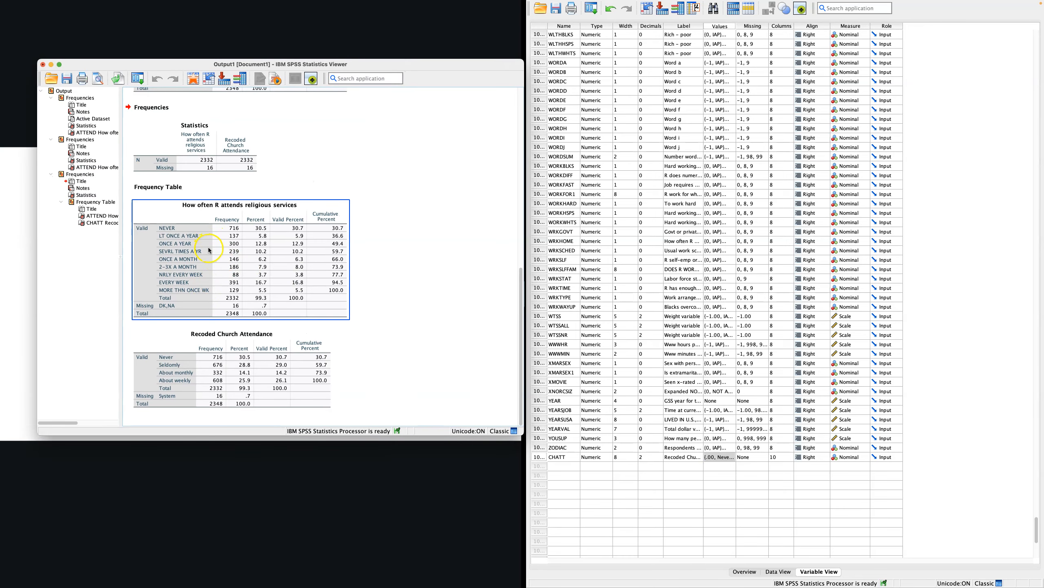
left_click(186, 377)
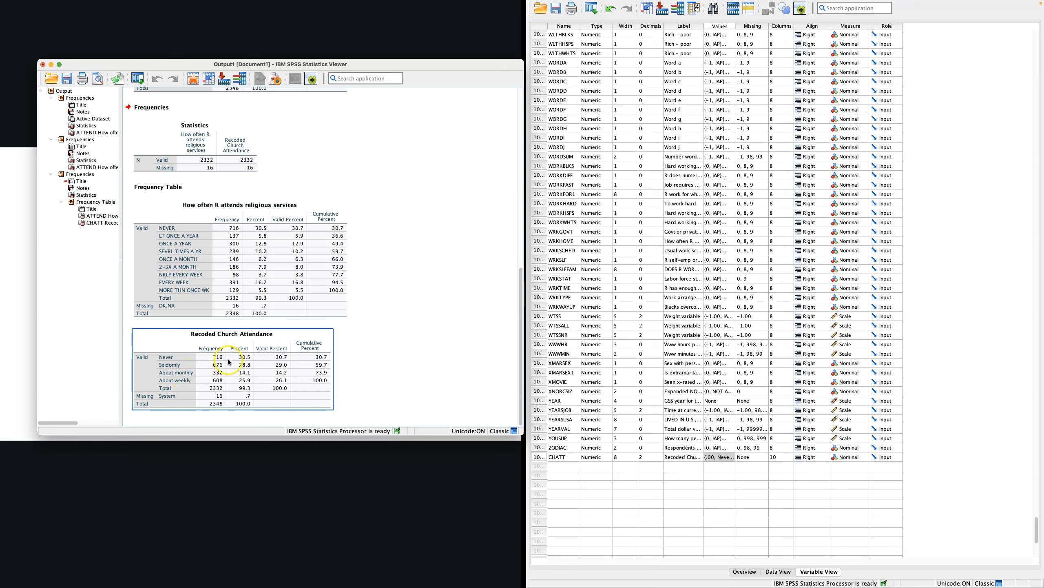
left_click_drag(454, 62, 798, 94)
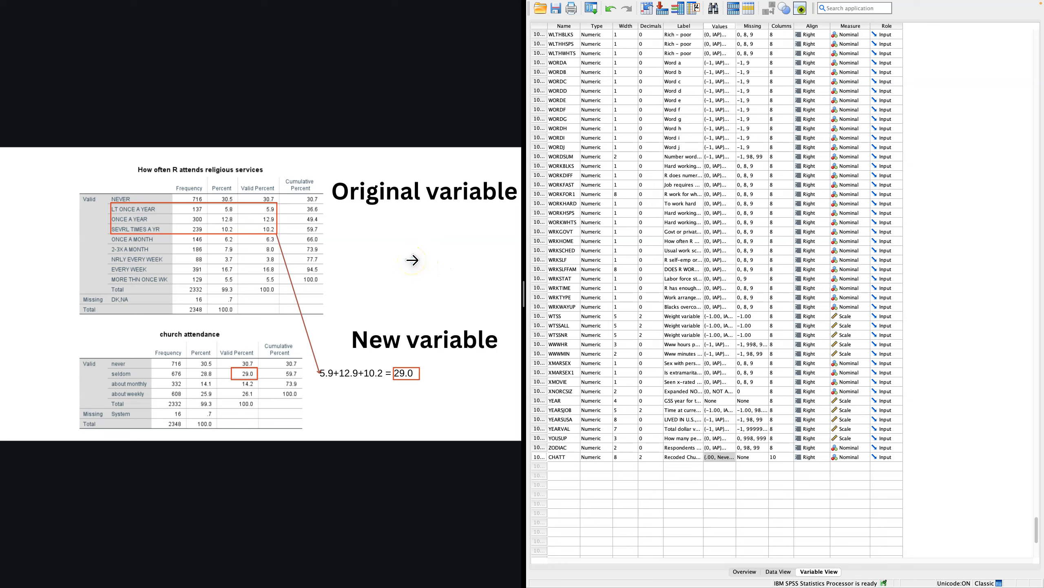
- Advance the slides past the age recoding exercise to the 'age' – 'agecat' practice table
left_click(451, 255)
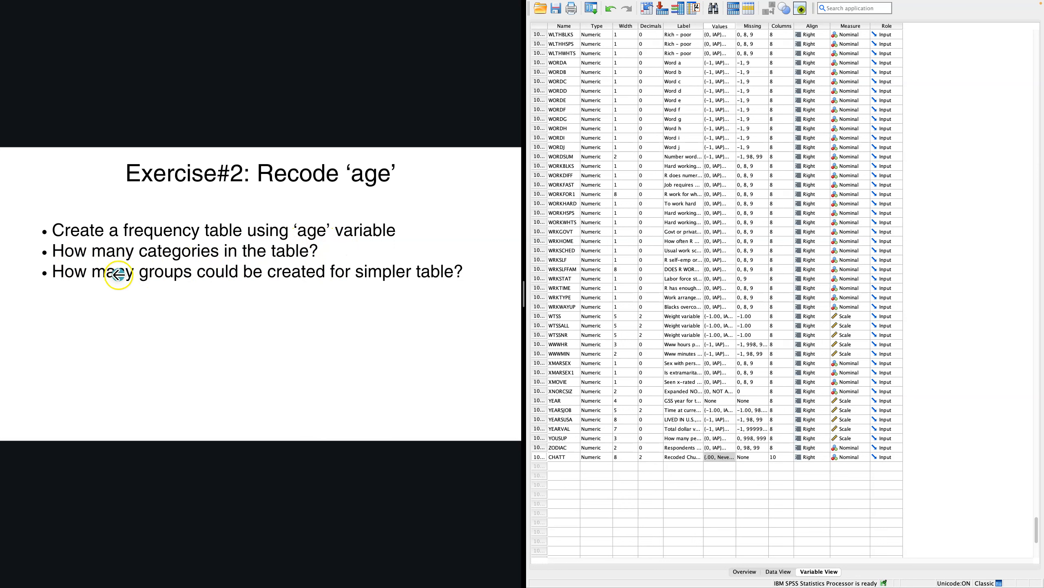
left_click(462, 300)
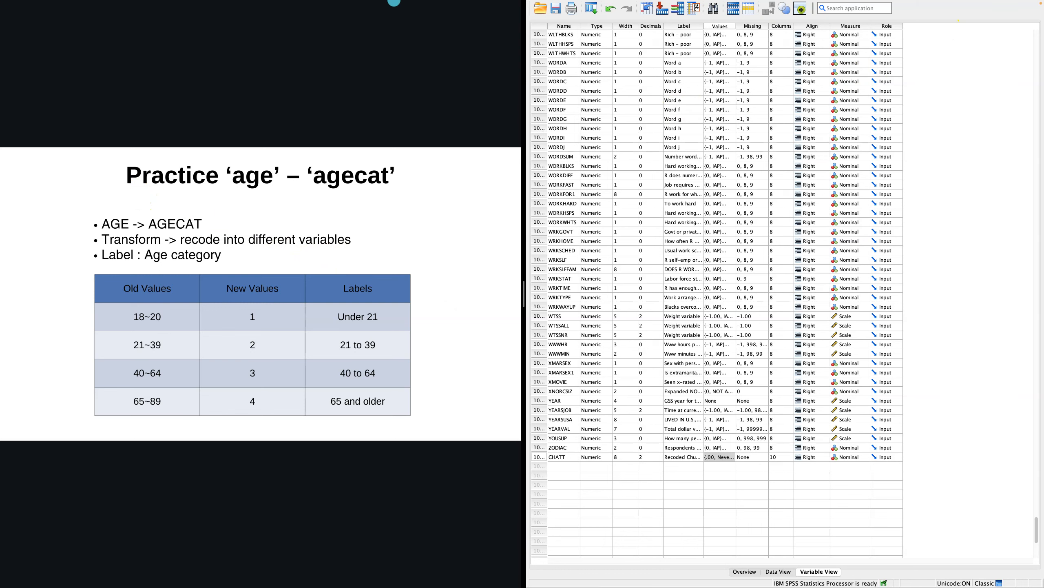
- Clear the previous variable list in Frequencies and run the analysis on AGE alone
left_click(941, 62)
mouse_move(921, 2)
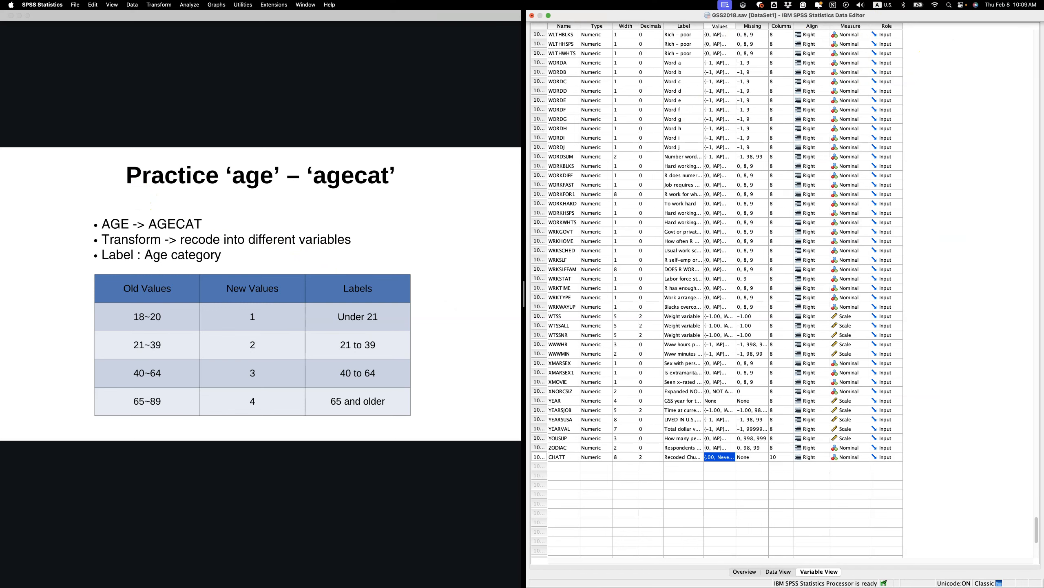
left_click(188, 5)
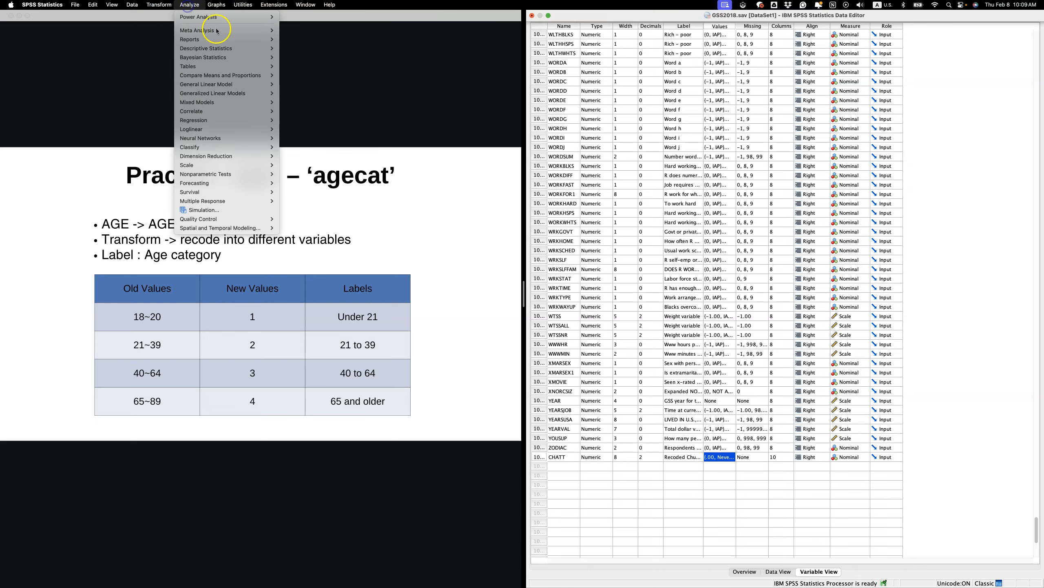
mouse_move(218, 48)
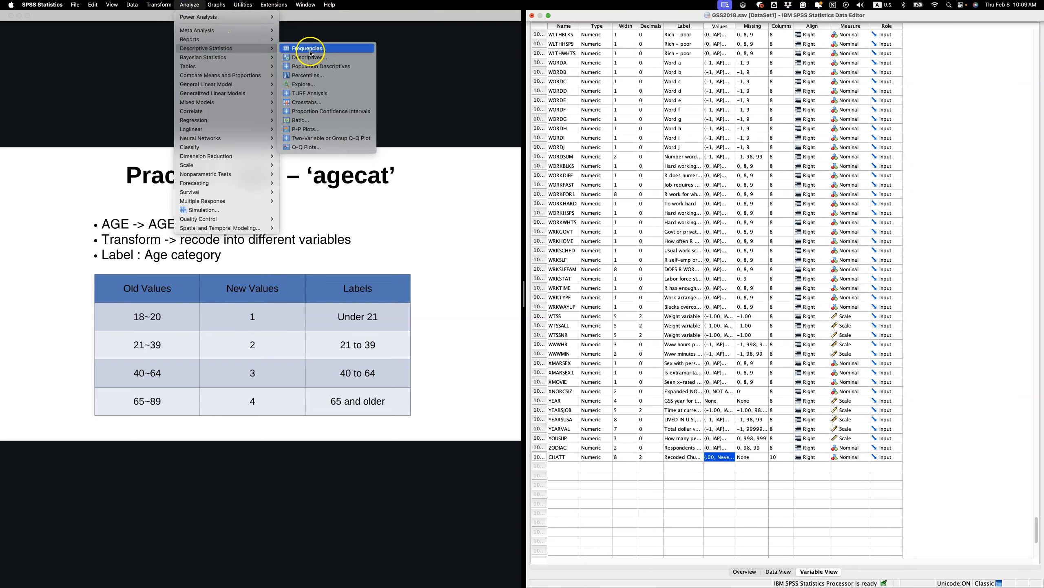
left_click(310, 48)
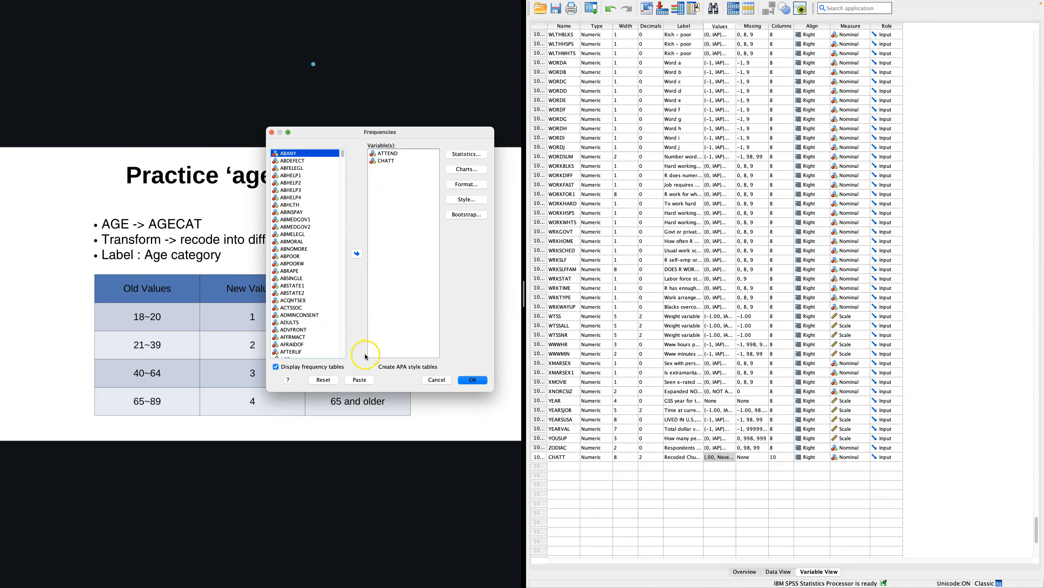
left_click(323, 379)
left_click(305, 300)
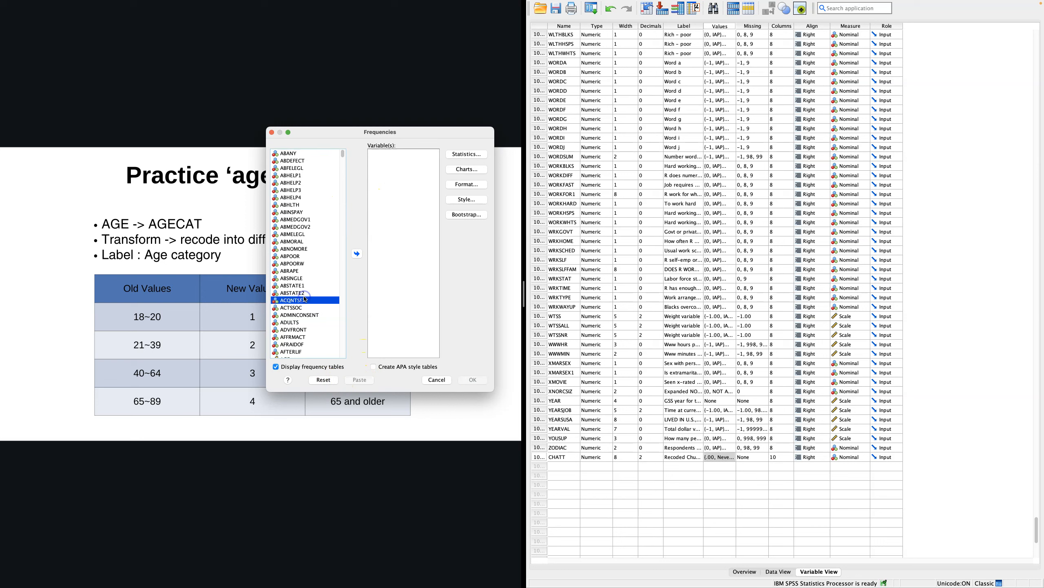
type("age")
left_click(363, 259)
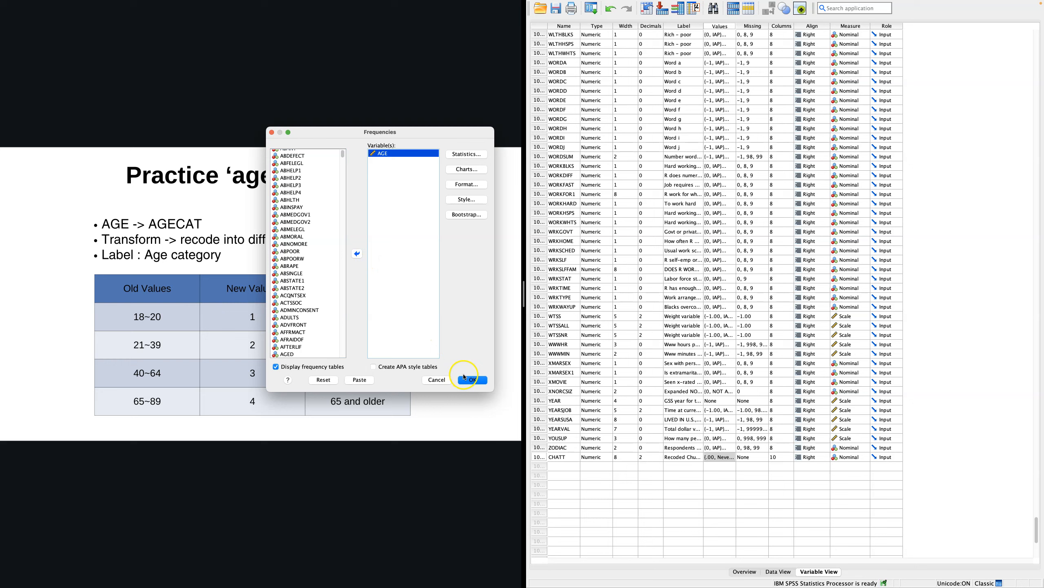
left_click(476, 380)
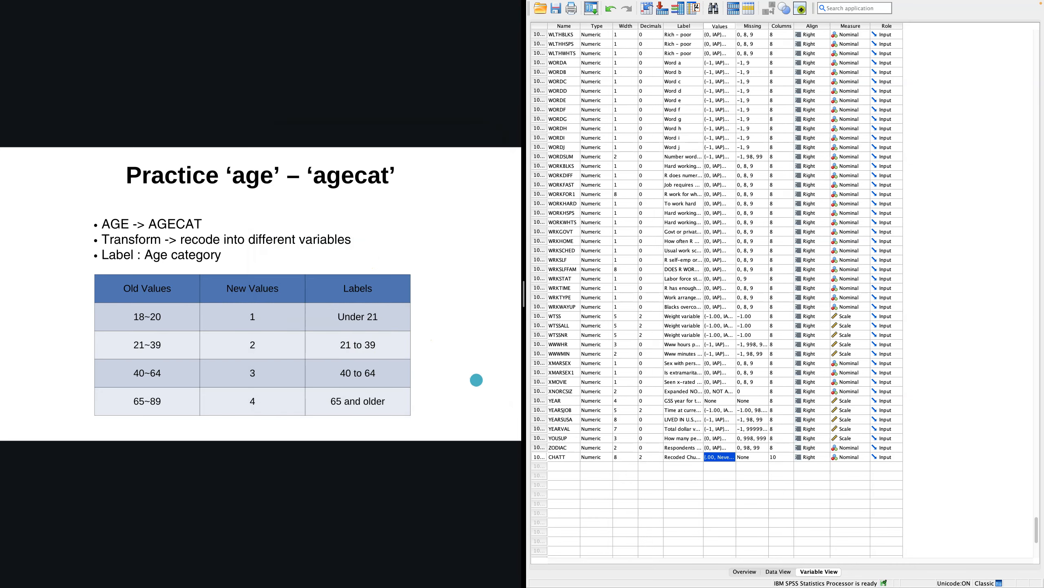
- Bring the output window over the slides and read through the Age of respondent frequency table down to its highest category
left_click_drag(116, 101, 473, 89)
scroll(263, 238, "up", 10)
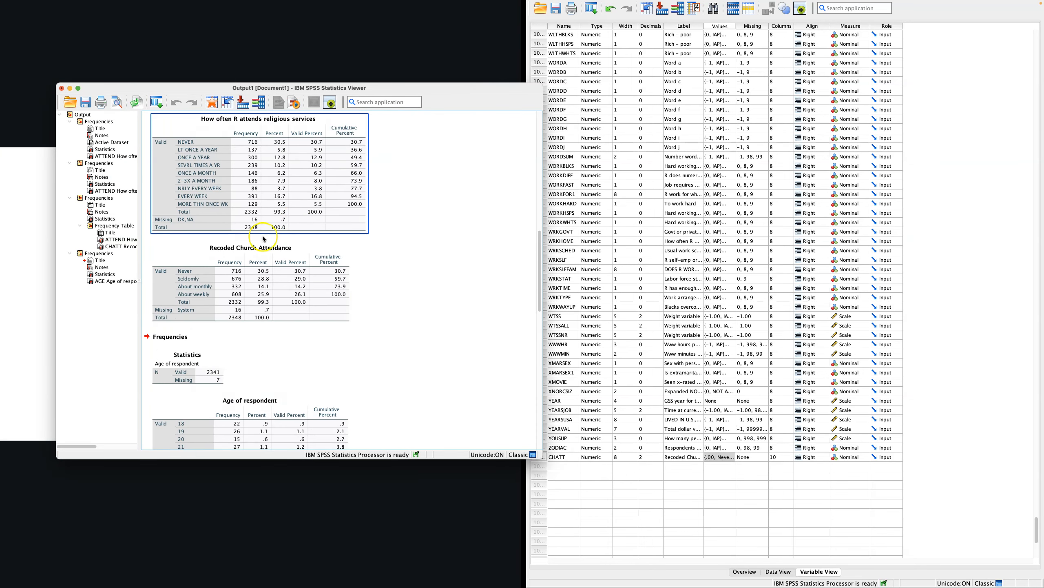
scroll(255, 247, "down", 5)
left_click(178, 301)
scroll(184, 315, "down", 1)
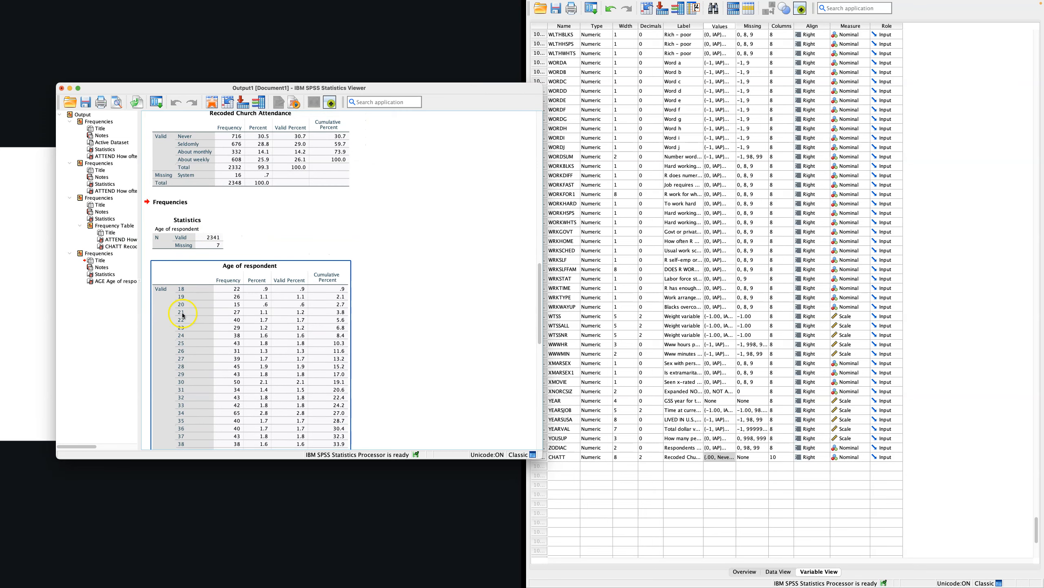
scroll(184, 315, "down", 5)
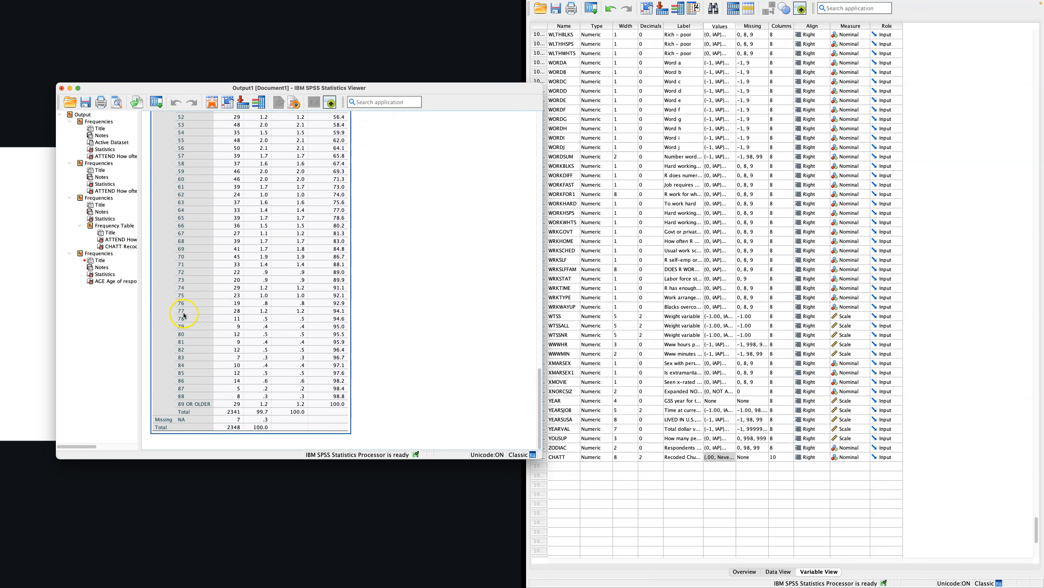
left_click(197, 406)
left_click(188, 406)
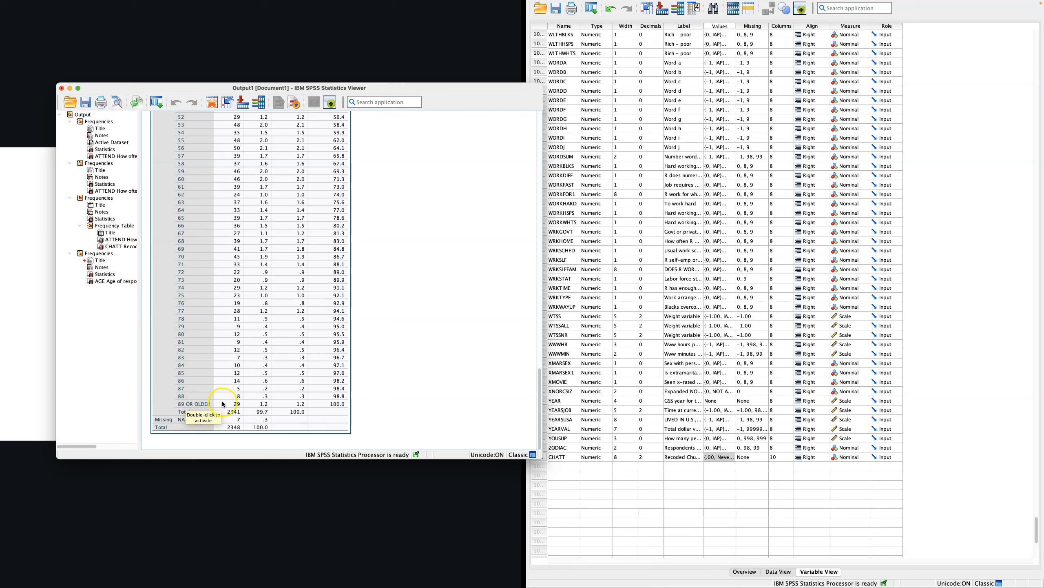
left_click(436, 202)
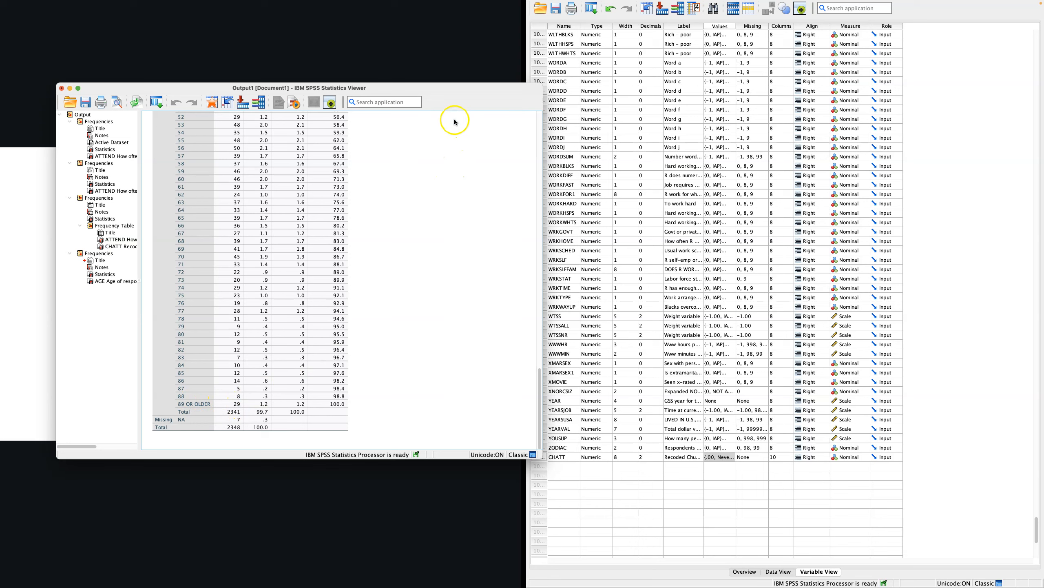
- Check the lowest and highest ages in the Age of respondent table again, and move the output window off the slides
scroll(267, 272, "up", 10)
left_click(217, 237)
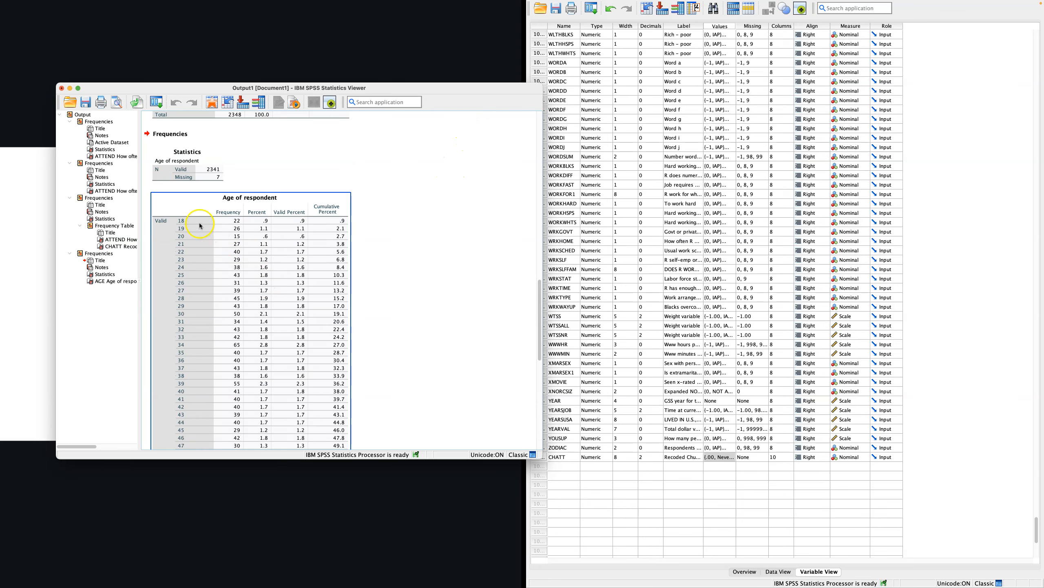
scroll(220, 275, "down", 10)
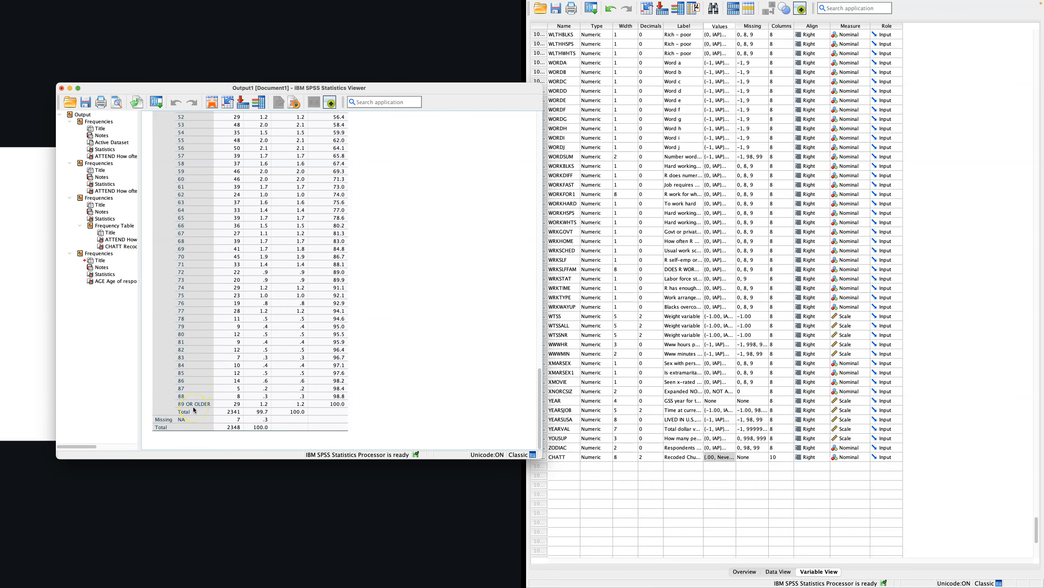
scroll(195, 410, "up", 10)
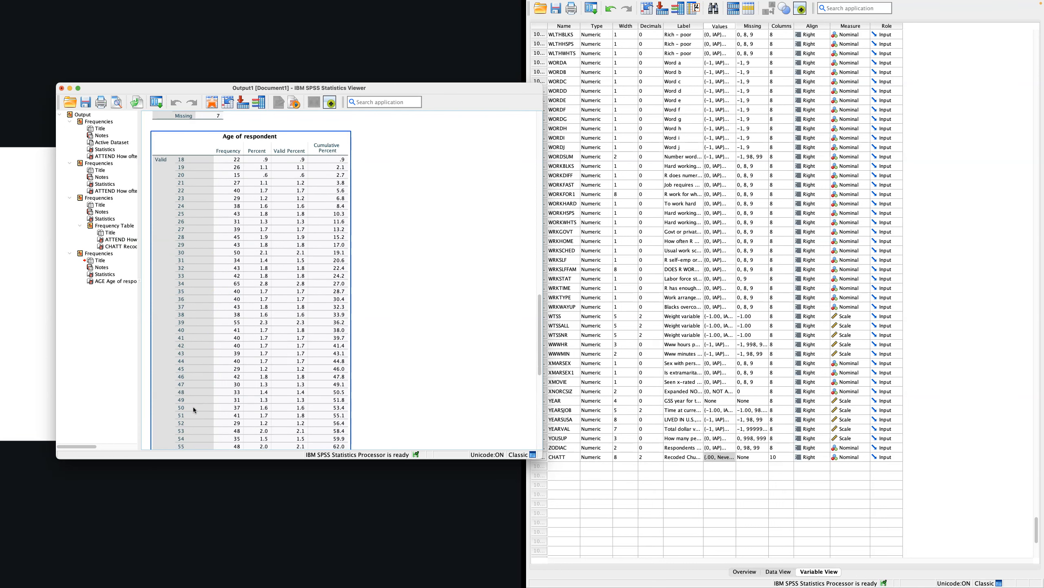
scroll(195, 410, "down", 10)
left_click(437, 196)
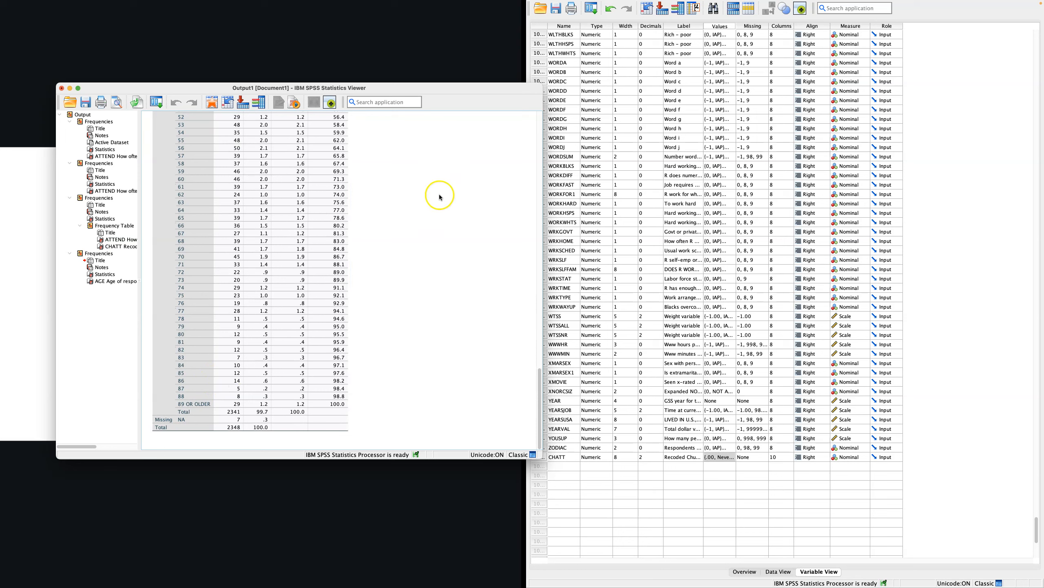
scroll(465, 165, "up", 1)
left_click_drag(490, 88, 0, 108)
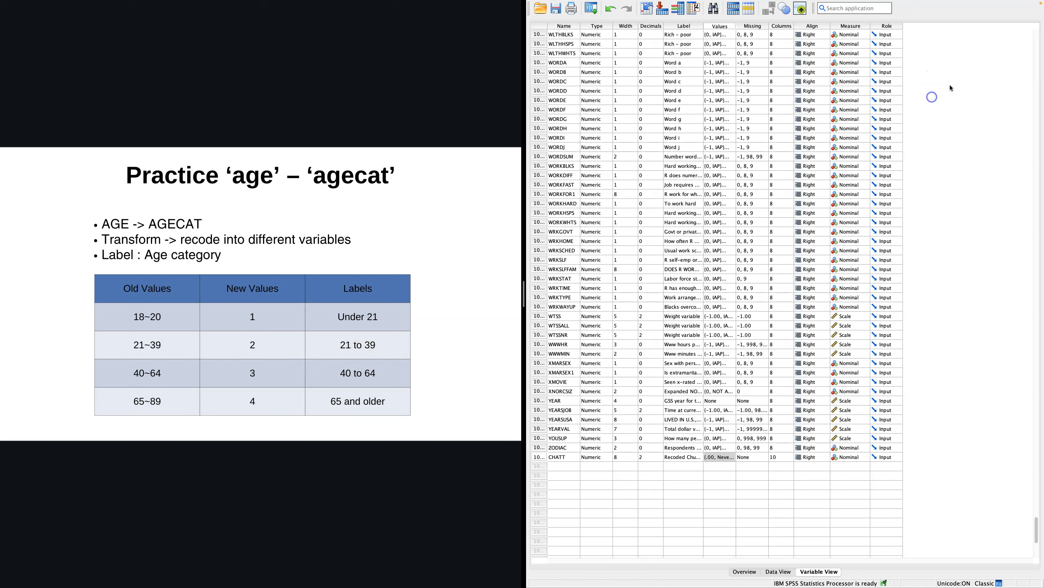
- Start a Recode into Different Variables, clear the previous ATTEND recode settings, and add AGE as the input variable
left_click(933, 97)
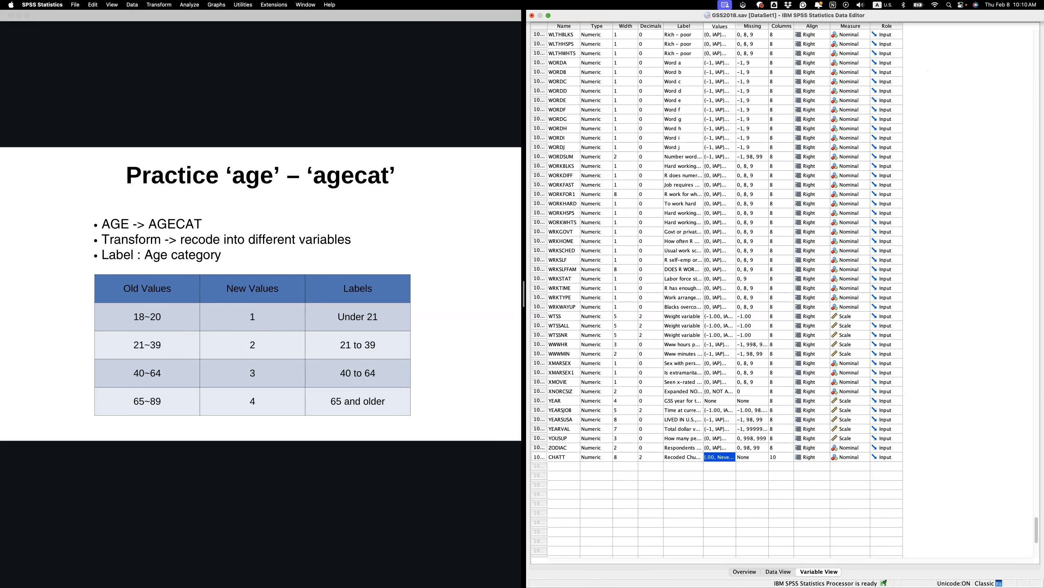
left_click(171, 6)
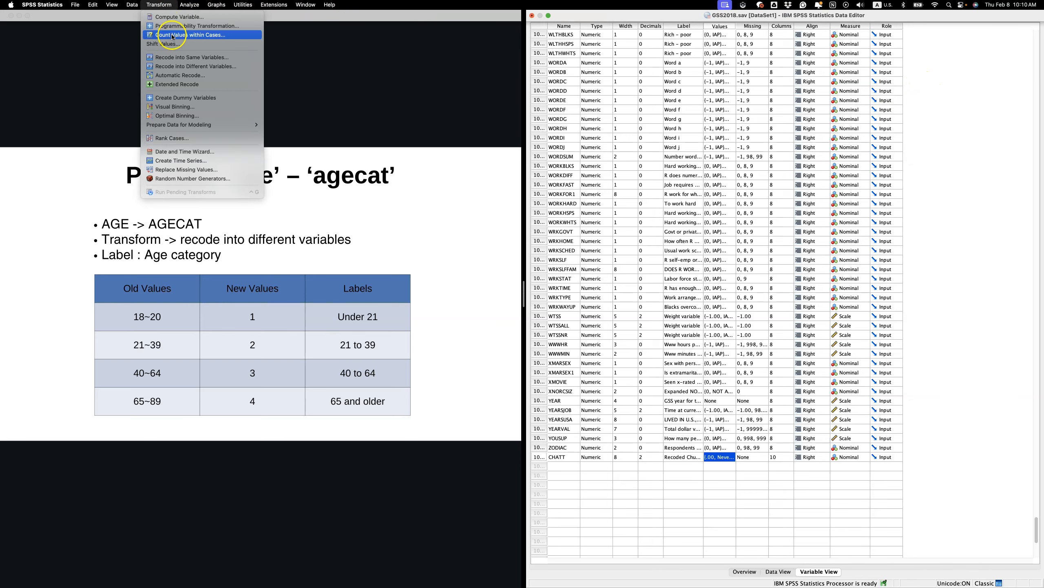
left_click(181, 67)
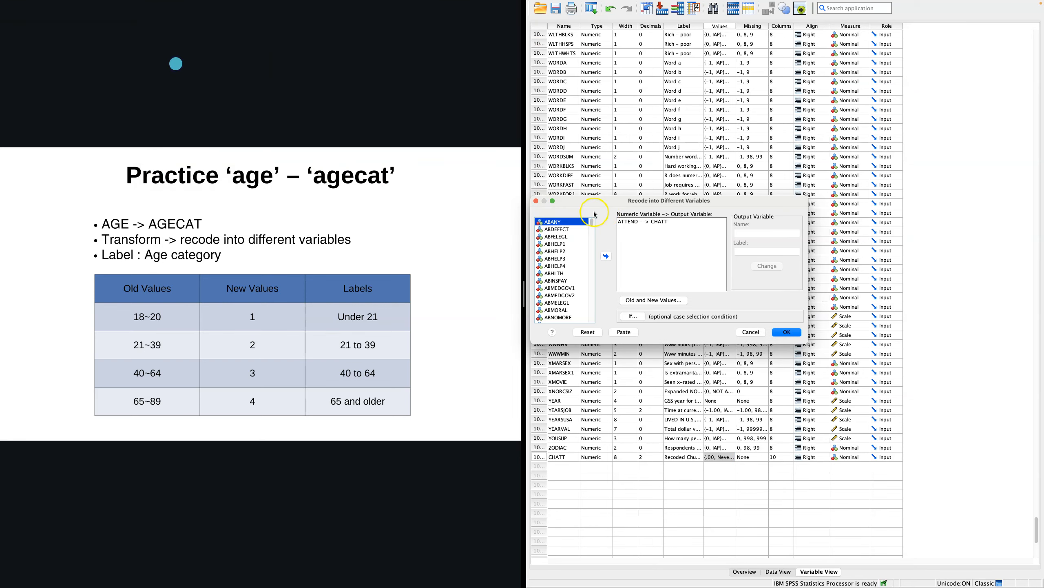
left_click_drag(683, 203, 690, 177)
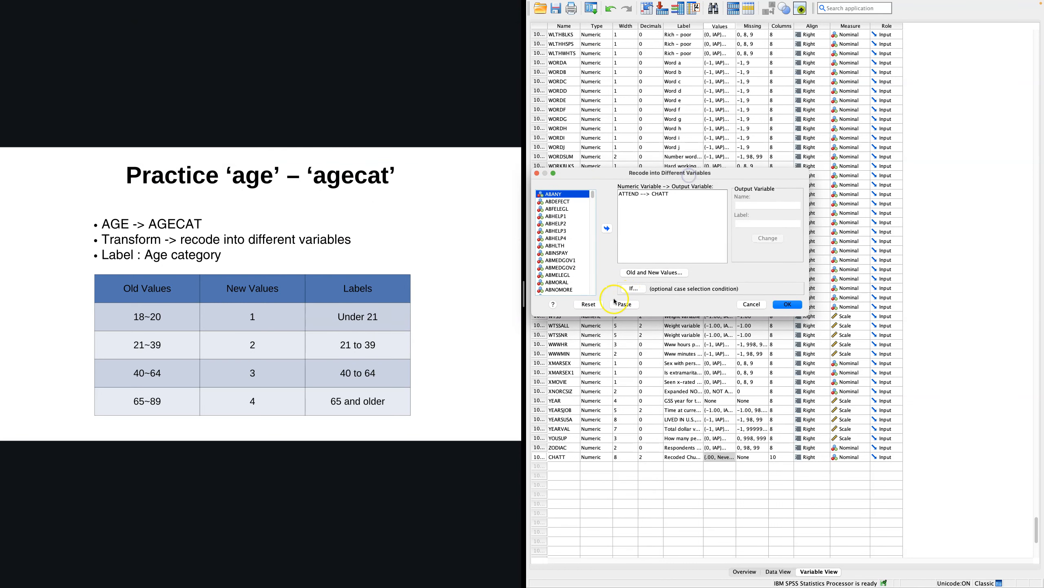
left_click(588, 304)
left_click(572, 261)
key("a")
key("g")
key("e")
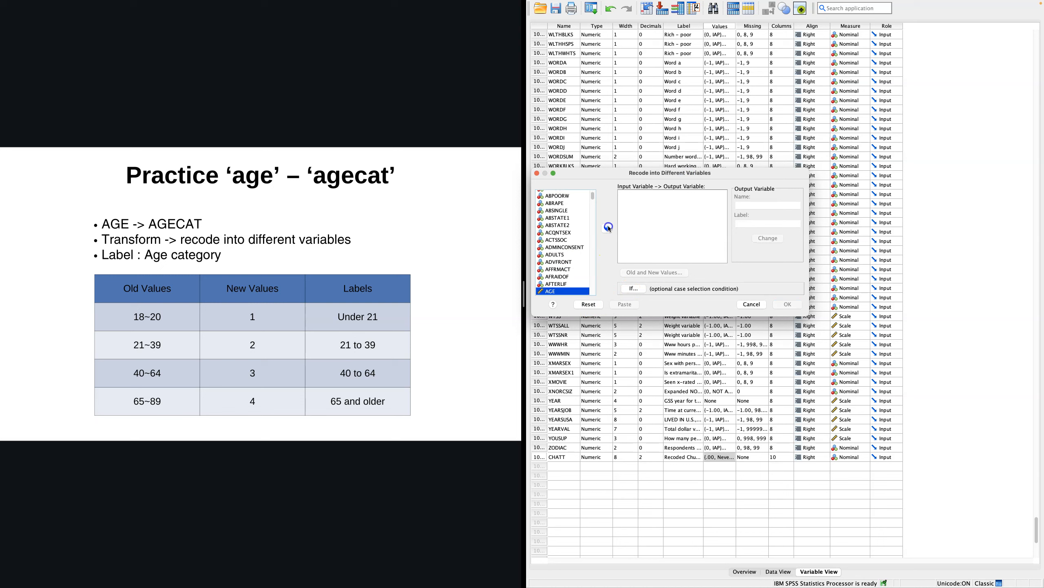
left_click(607, 228)
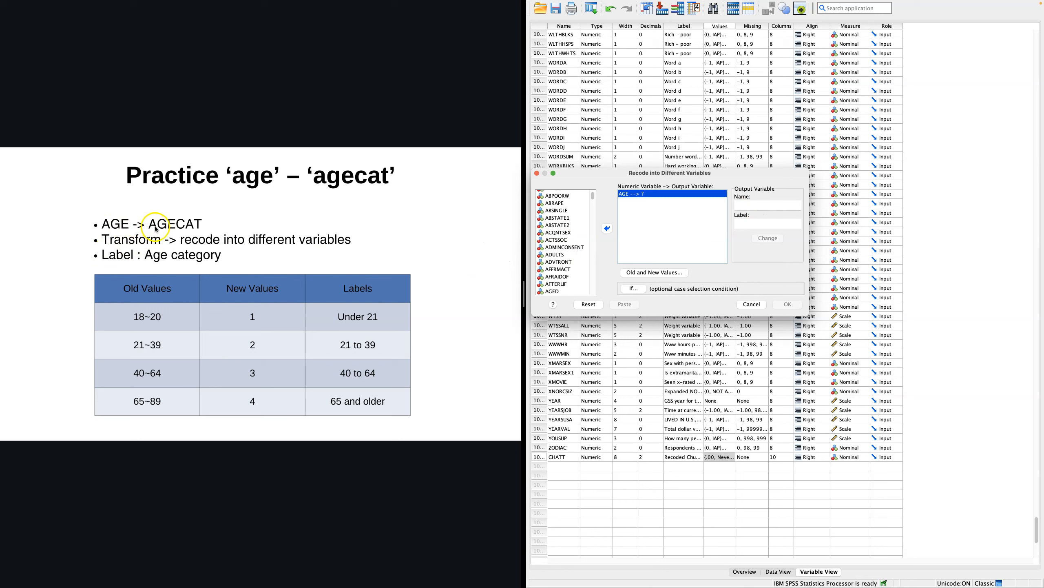
- Assign the output variable name AGECAT with the label "Age category" to AGE, and open its old and new value definitions
left_click(751, 207)
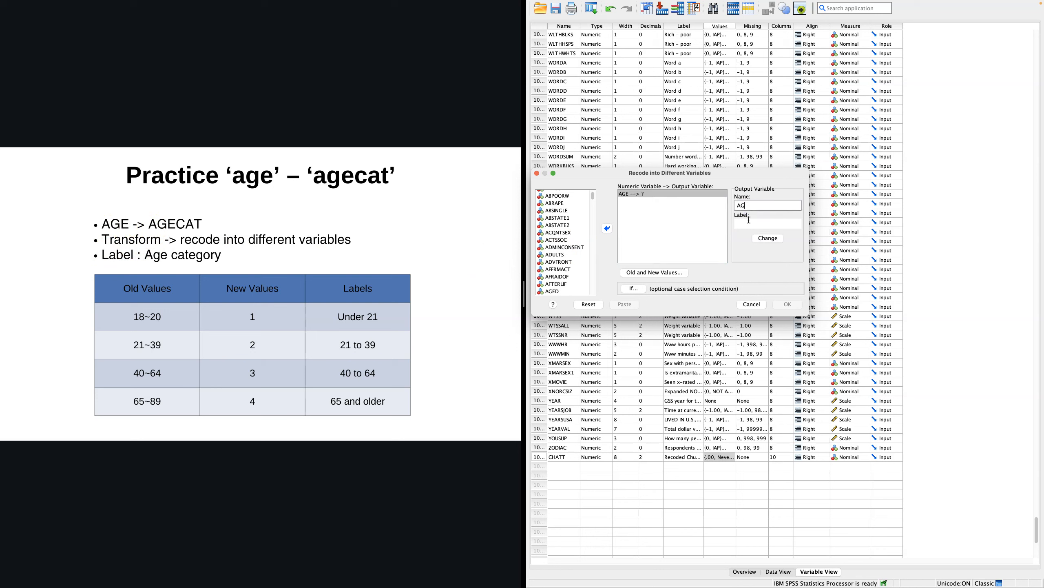
left_click(747, 224)
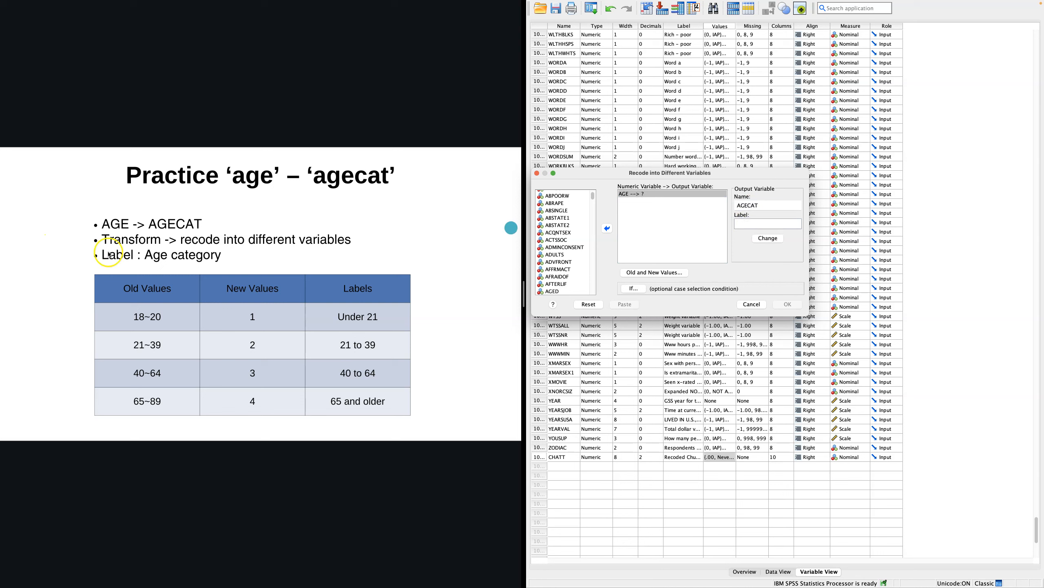
left_click(764, 225)
left_click(768, 239)
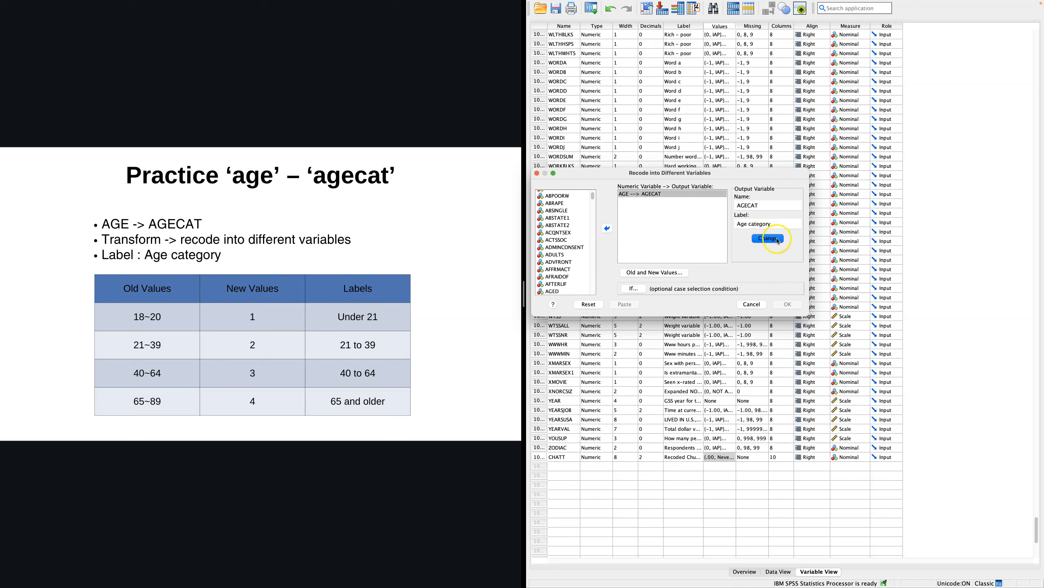
left_click(667, 273)
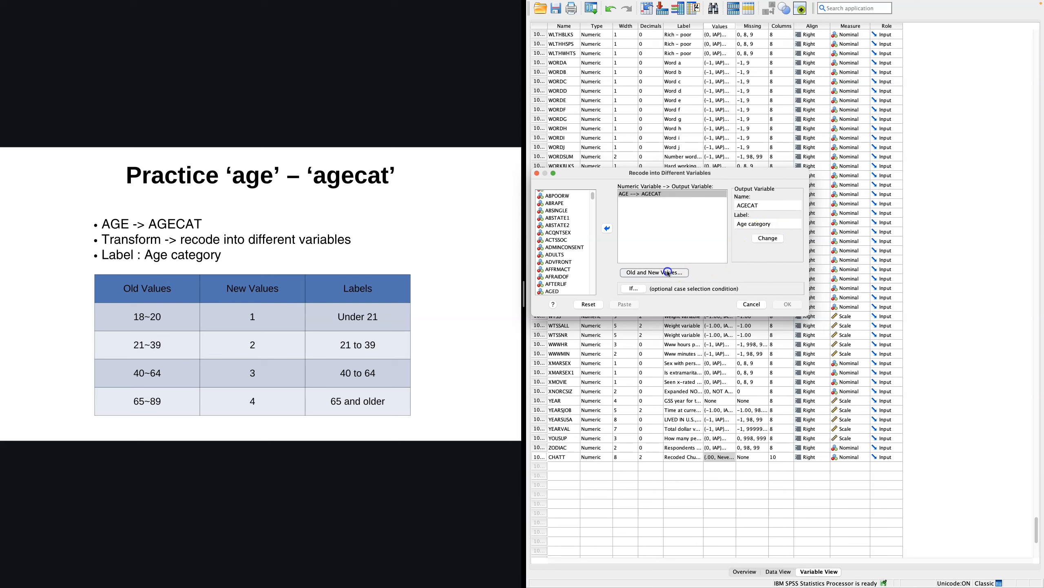
left_click(490, 280)
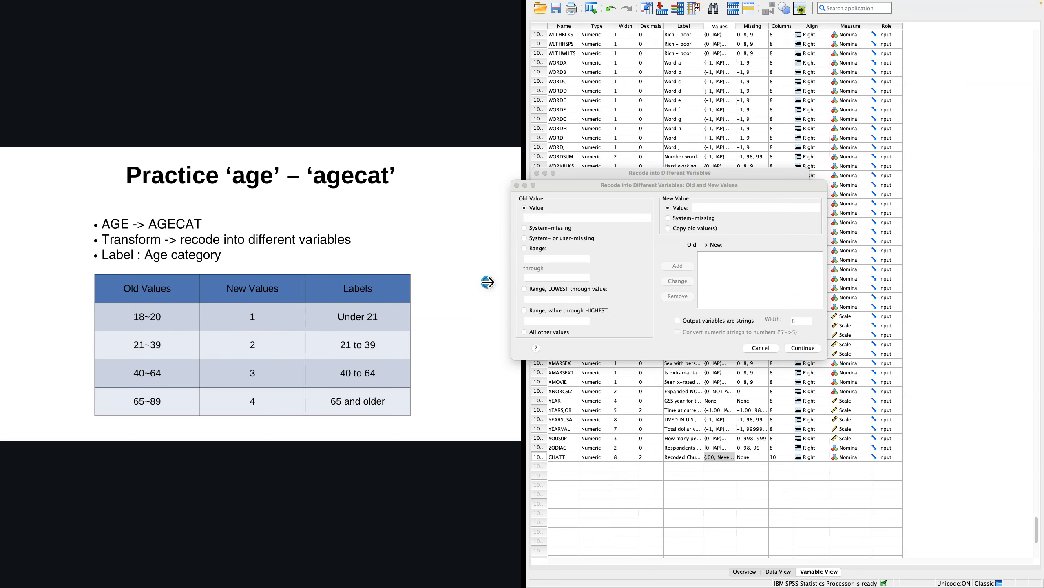
left_click(491, 280)
left_click(476, 313)
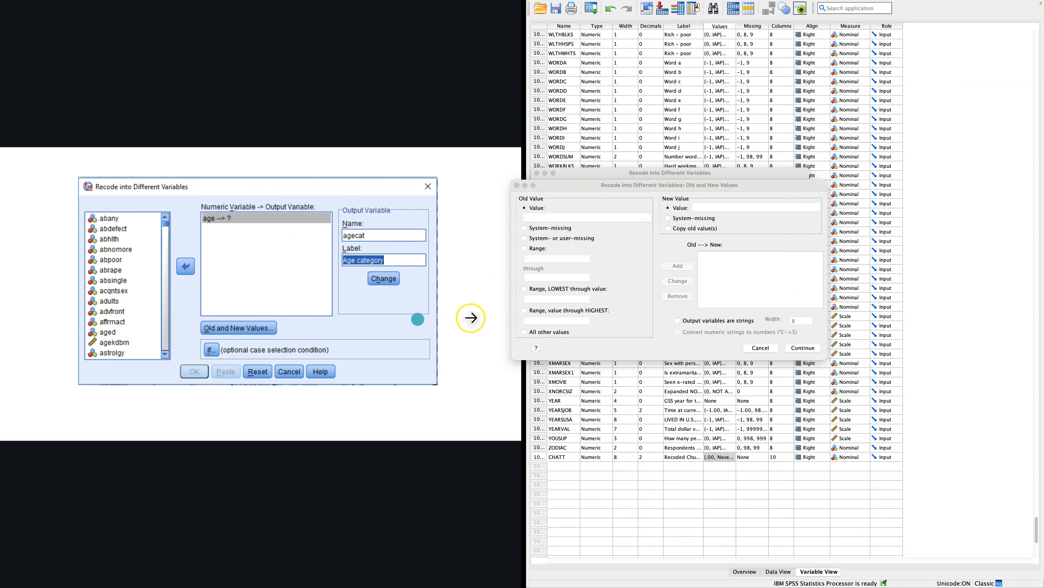
left_click(49, 293)
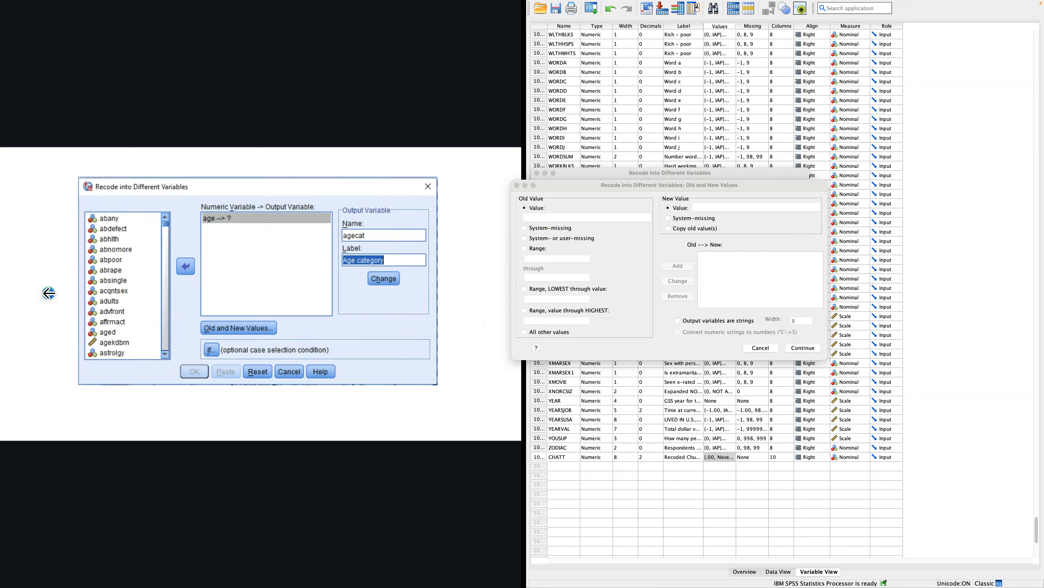
left_click(49, 293)
- Move the value definitions dialog clear of the slide and add a rule recoding the range 18 through 20 to 1
left_click_drag(639, 185, 688, 182)
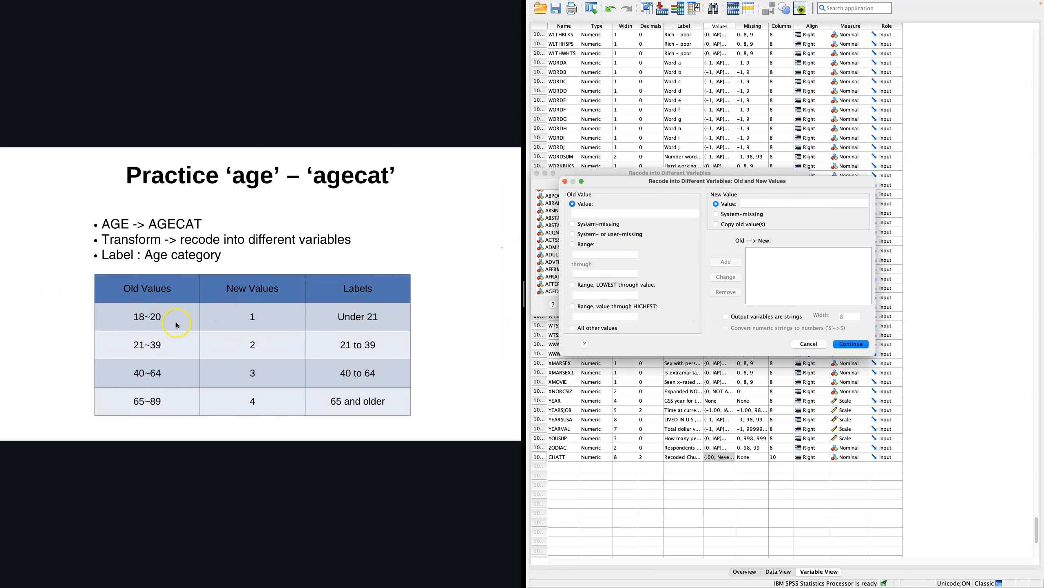
left_click(592, 244)
left_click(589, 252)
type("18")
key("Tab")
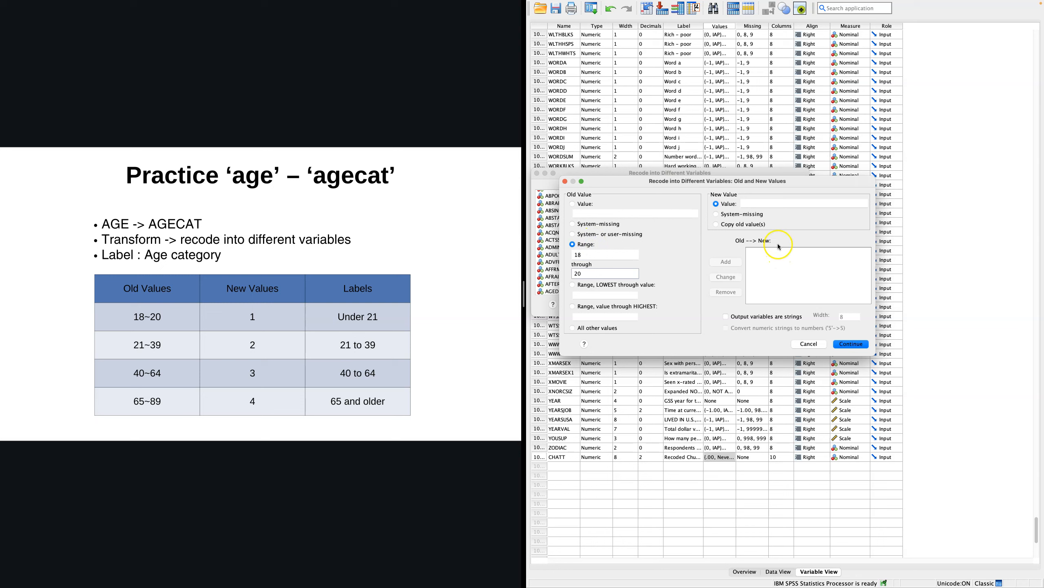
left_click(764, 204)
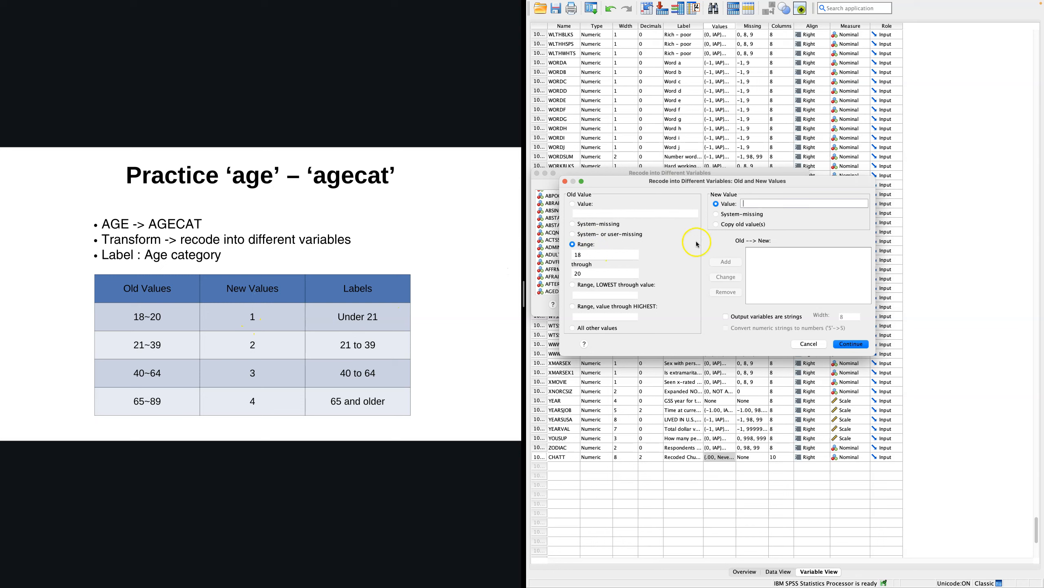
type("1")
left_click(727, 262)
left_click(761, 252)
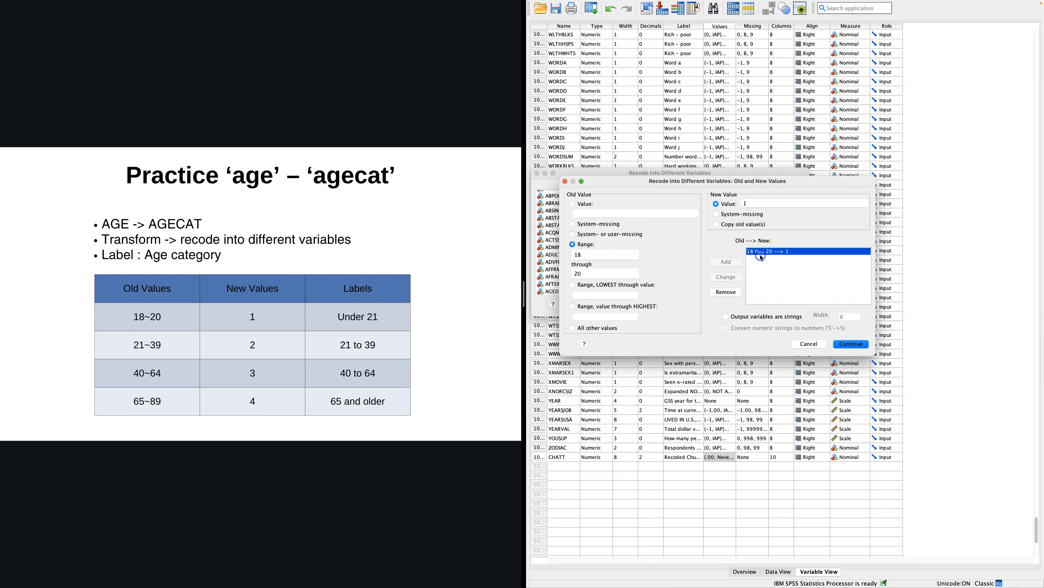
- Add a rule recoding the age range 21 through 39 to the new value 2
double_click(608, 255)
left_click(764, 267)
double_click(617, 252)
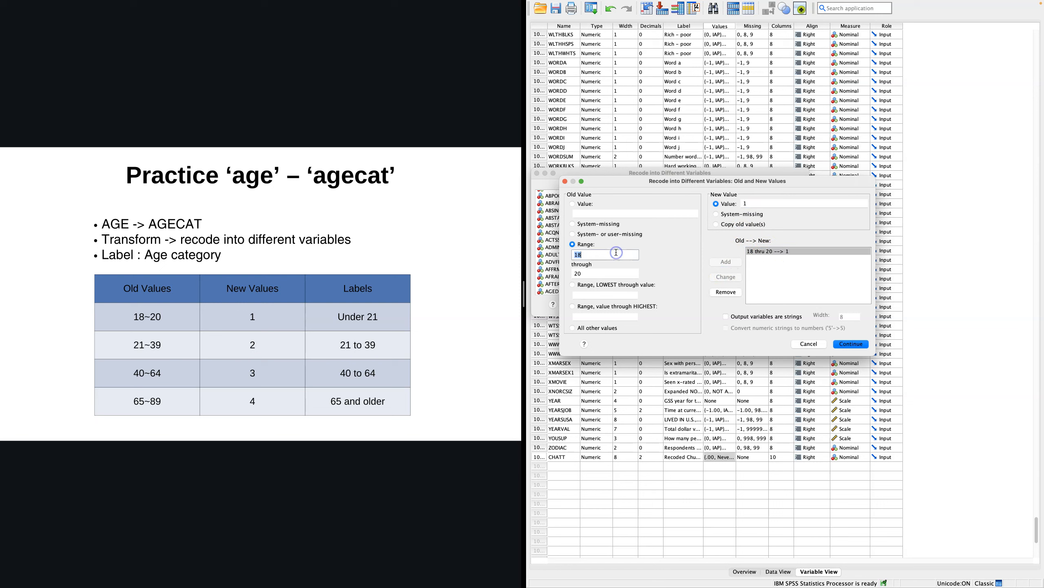
type("2")
double_click(611, 270)
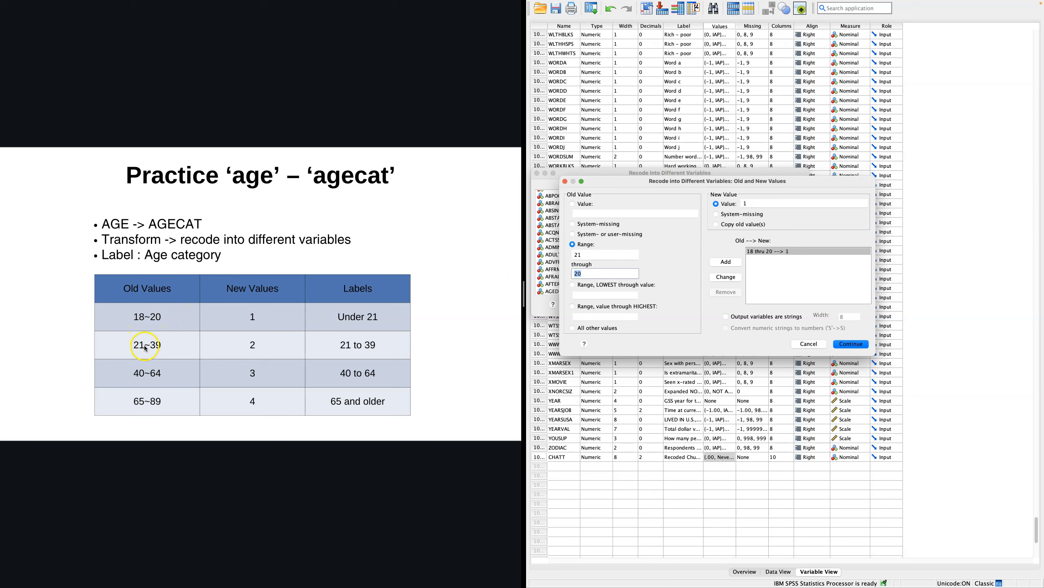
left_click(589, 276)
double_click(760, 203)
type("2")
left_click(726, 262)
- Add a rule recoding the age range 40 through 64 to the new value 3
left_click(591, 256)
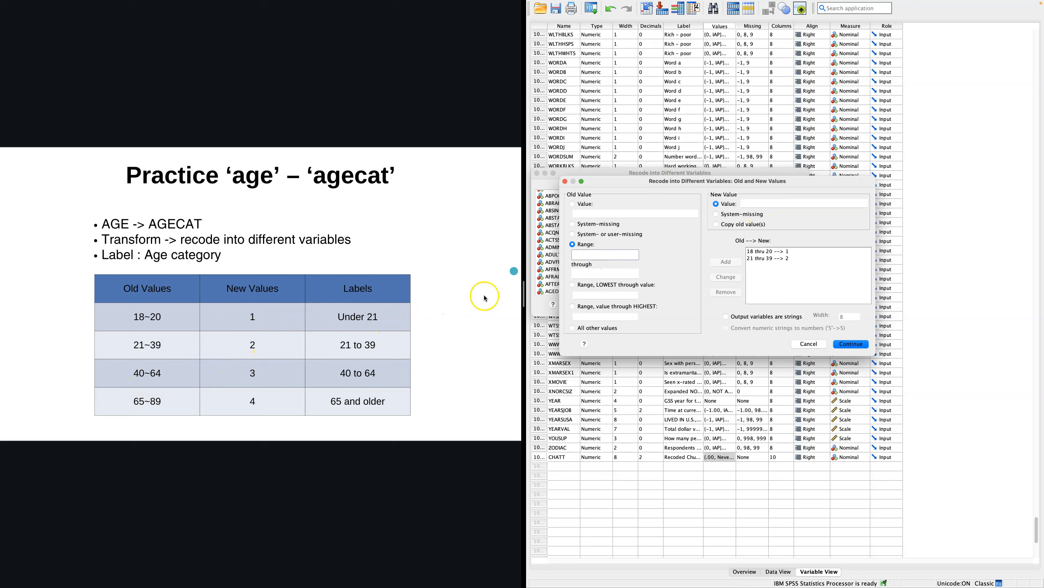
left_click(603, 255)
type("40")
key("Tab")
type("64")
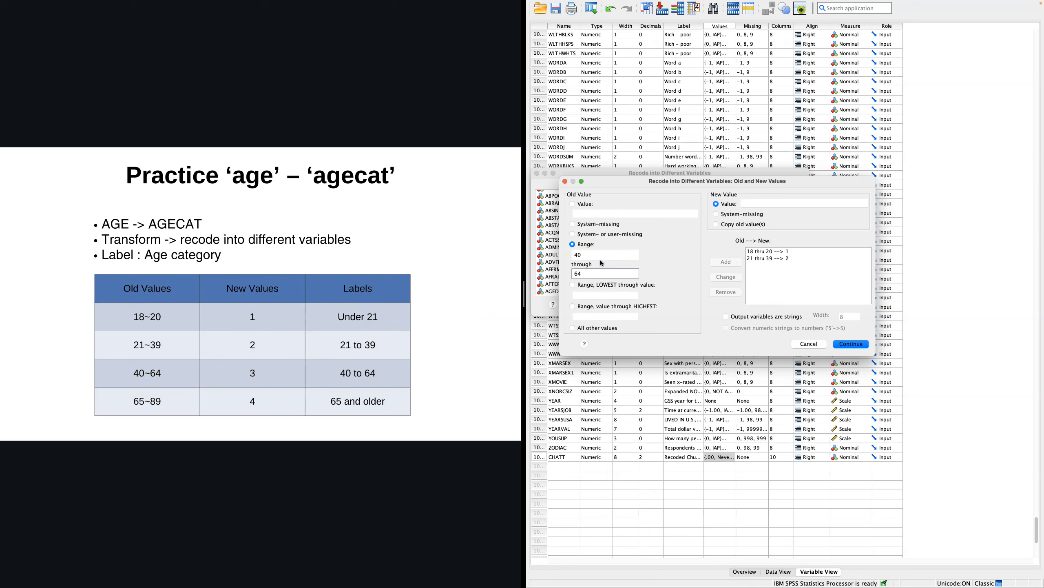
left_click(763, 203)
type("3")
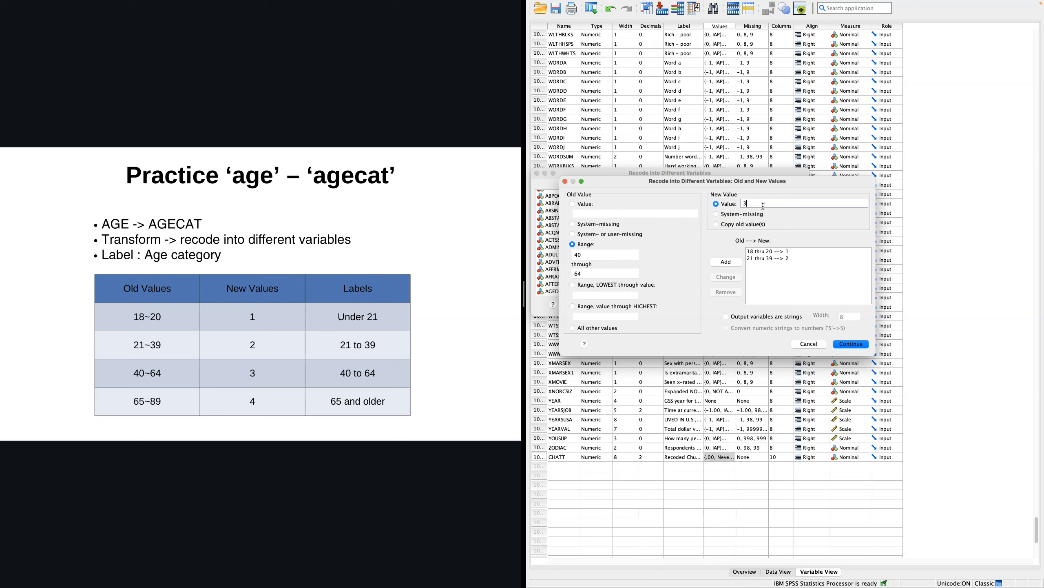
left_click(723, 261)
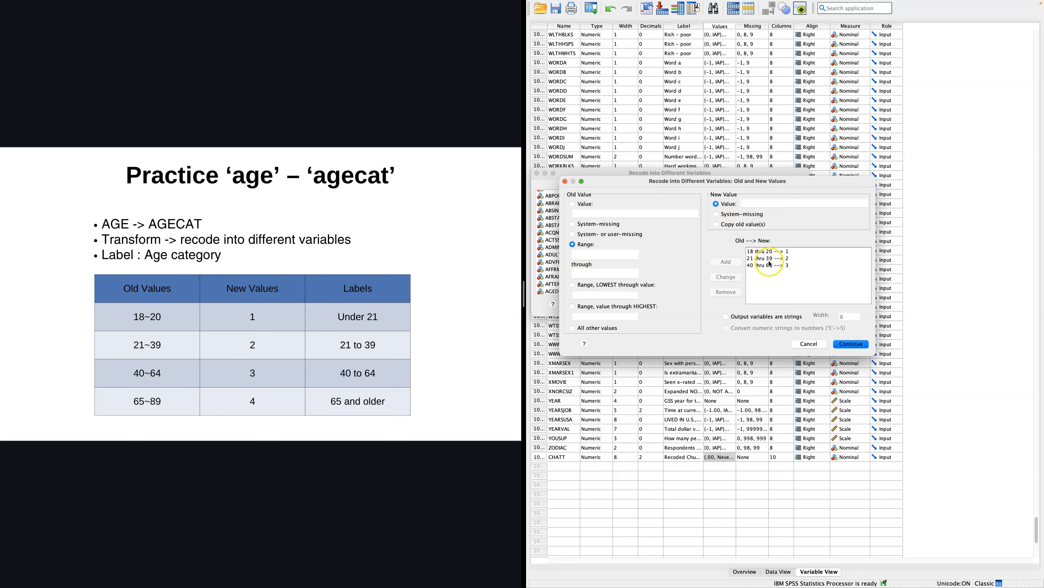
- Add a rule recoding the age range 65 through 89 to 4, and run the recode into AGECAT
left_click(597, 256)
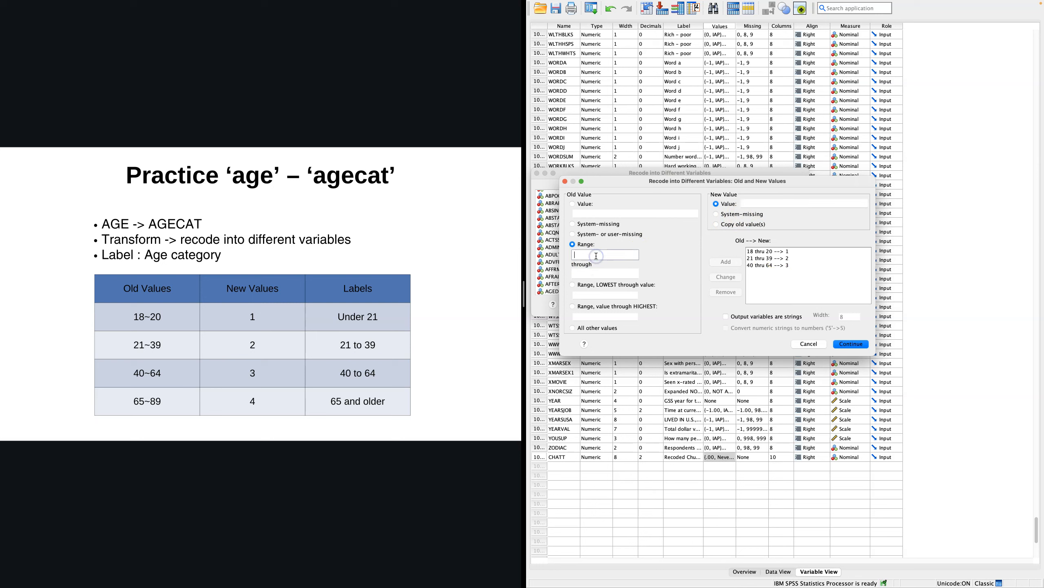
key("Tab")
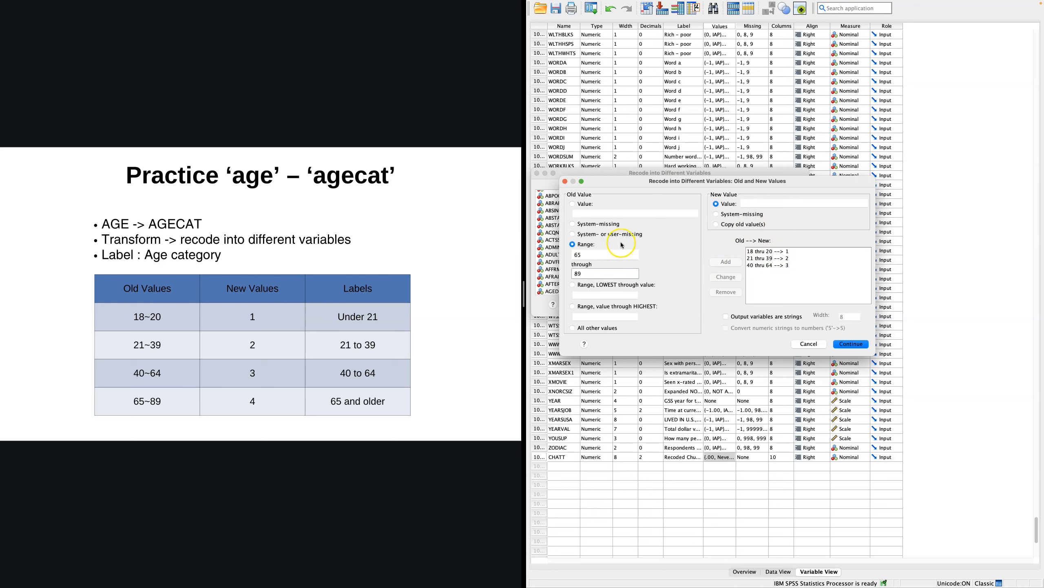
left_click(752, 203)
type("4")
left_click(735, 263)
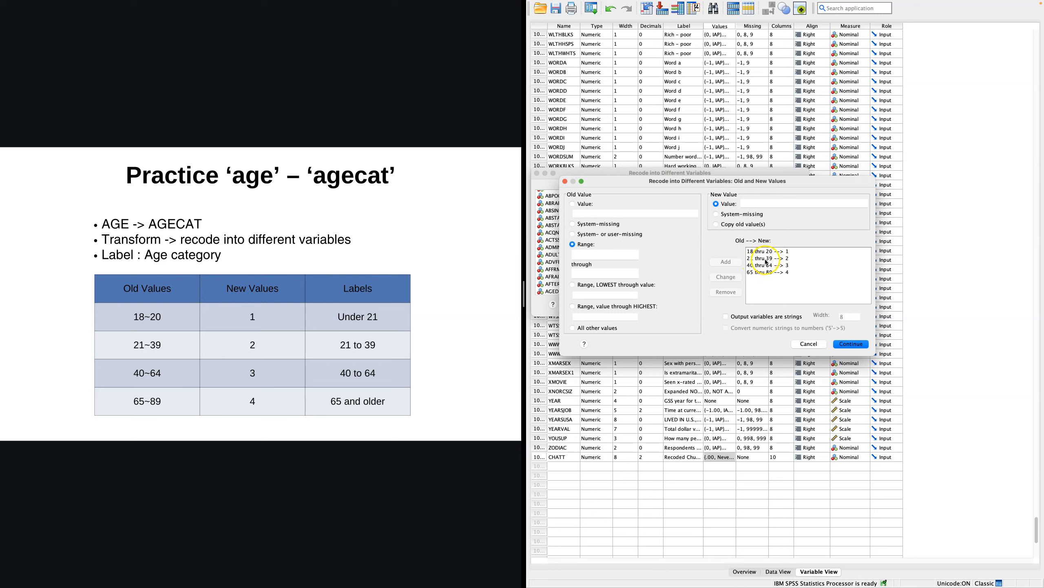
left_click(854, 345)
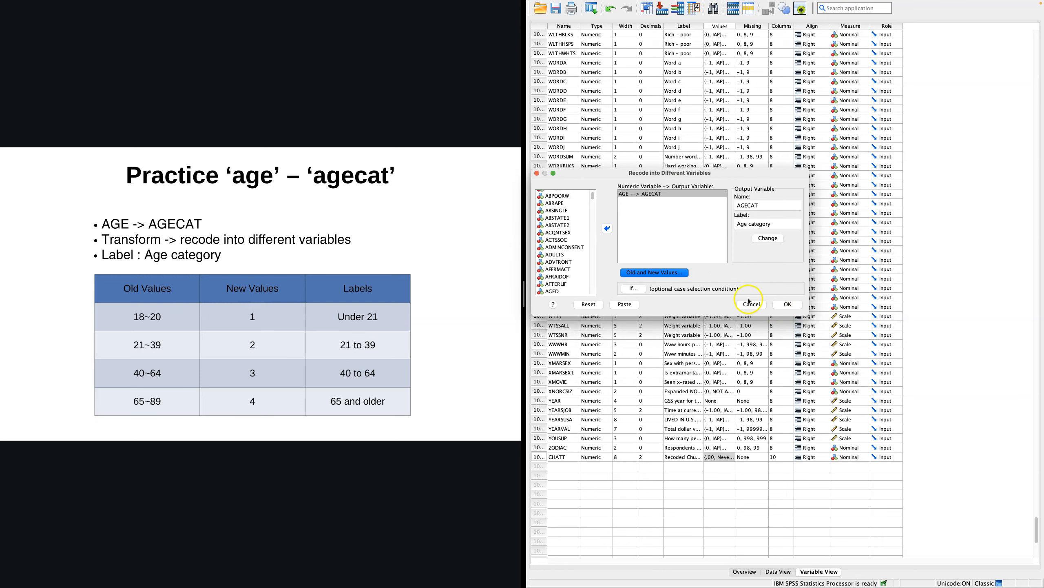
left_click(790, 307)
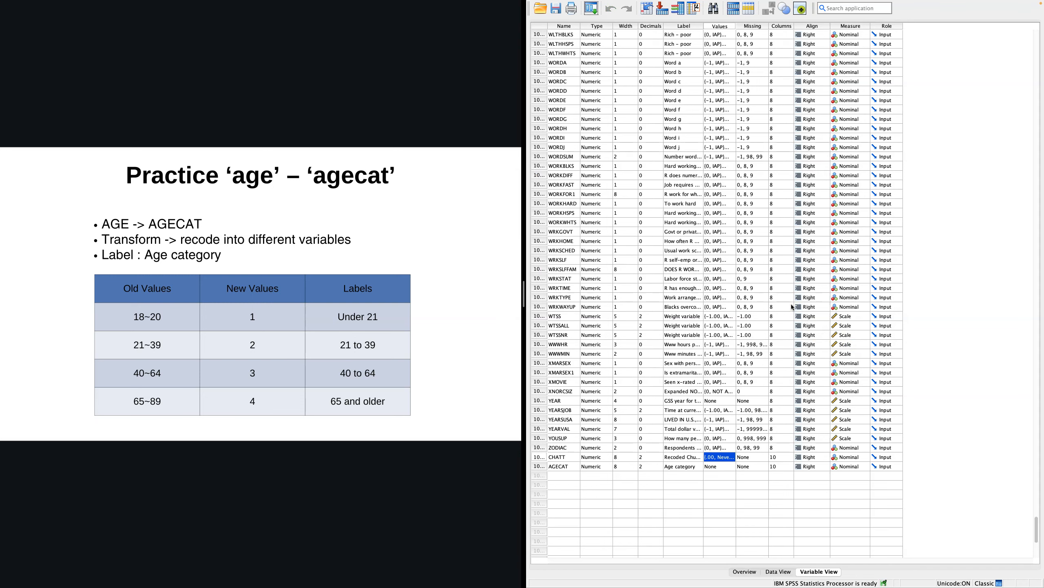
- Open the value labels of the AGECAT variable for editing
left_click(564, 467)
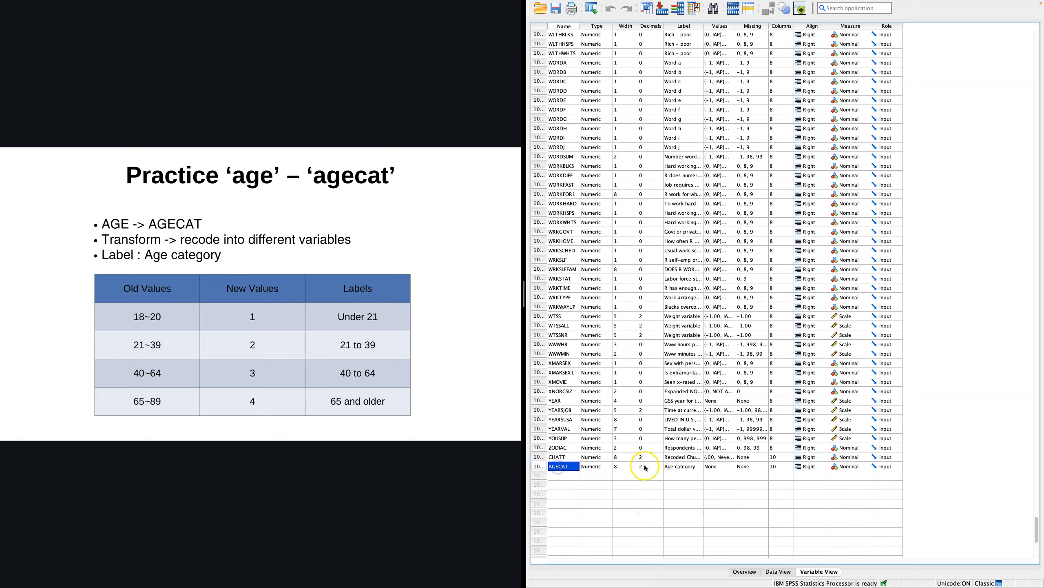
left_click(744, 466)
left_click(681, 467)
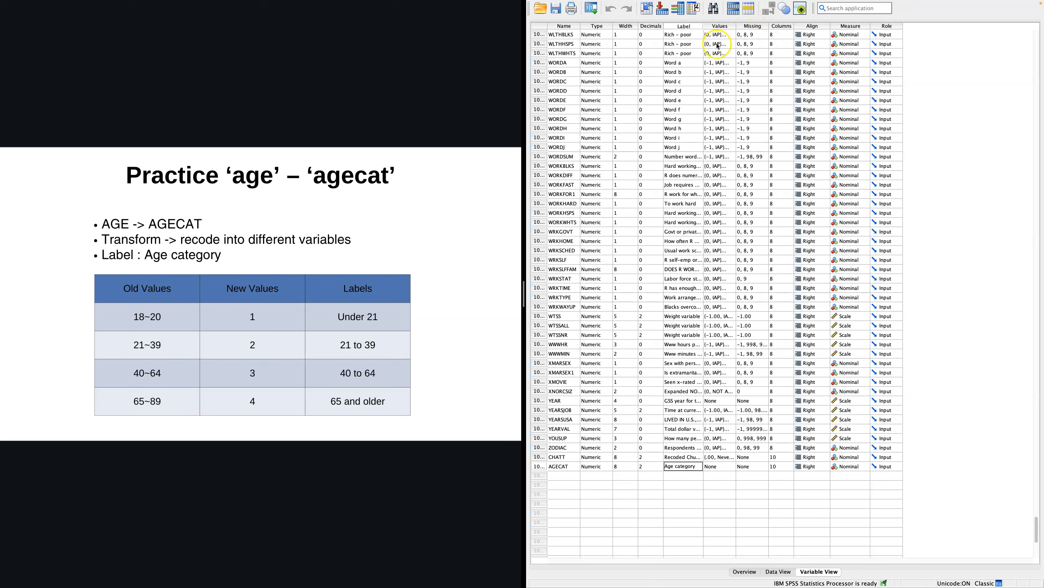
left_click(745, 467)
left_click(727, 468)
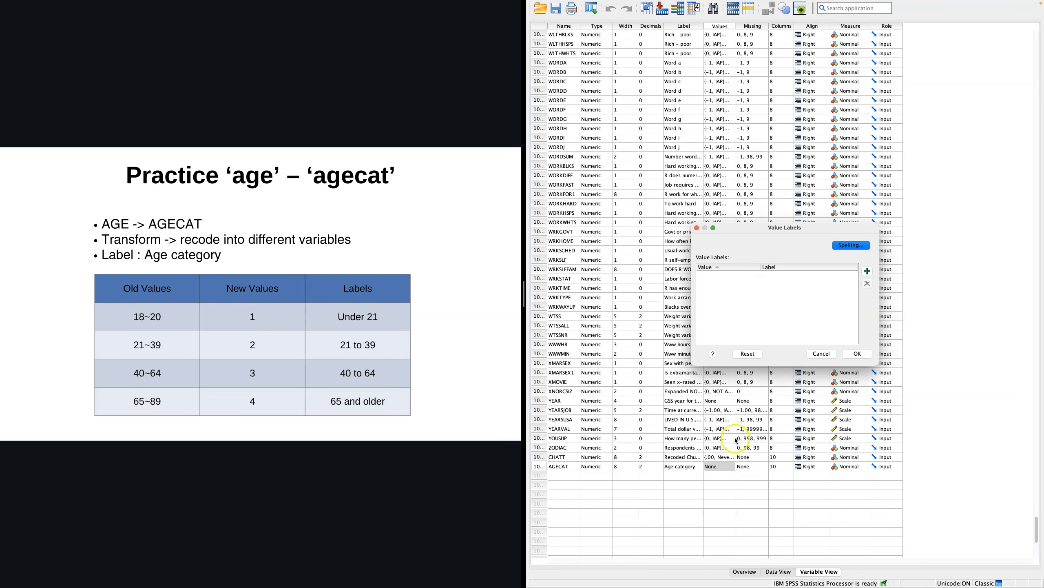
left_click(477, 325)
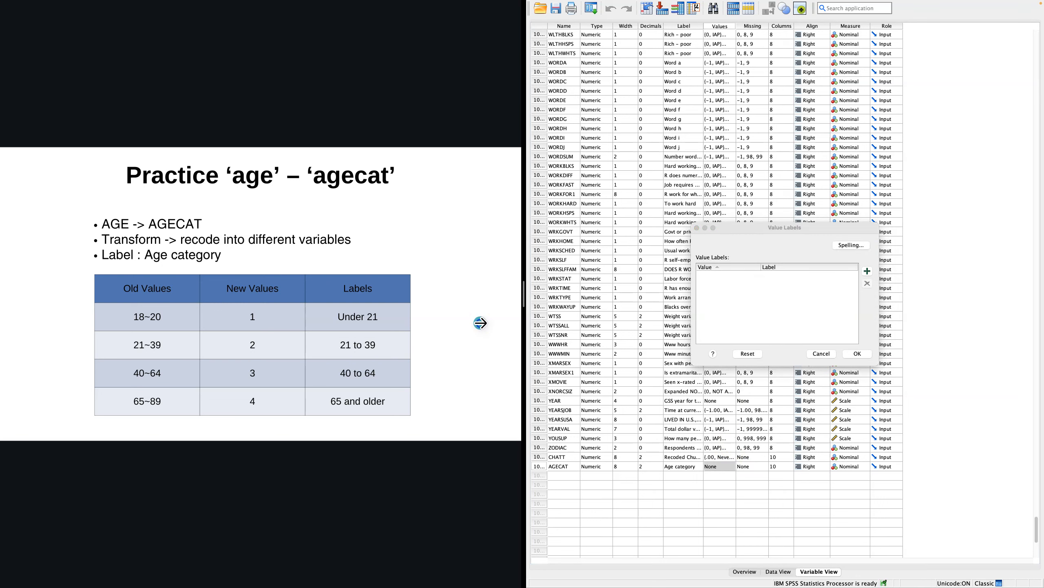
left_click(479, 323)
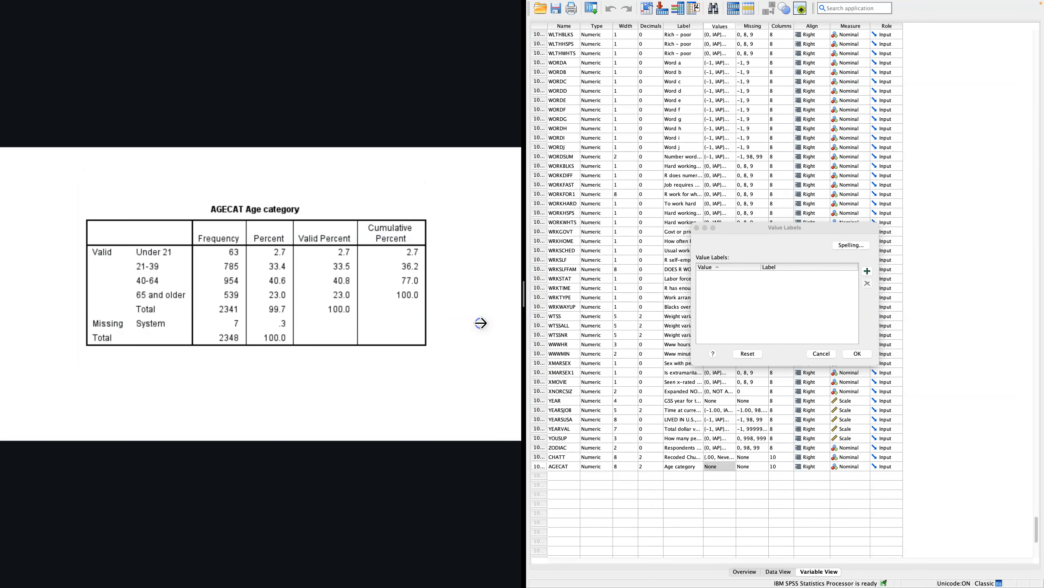
left_click(481, 323)
left_click(68, 310)
left_click(67, 311)
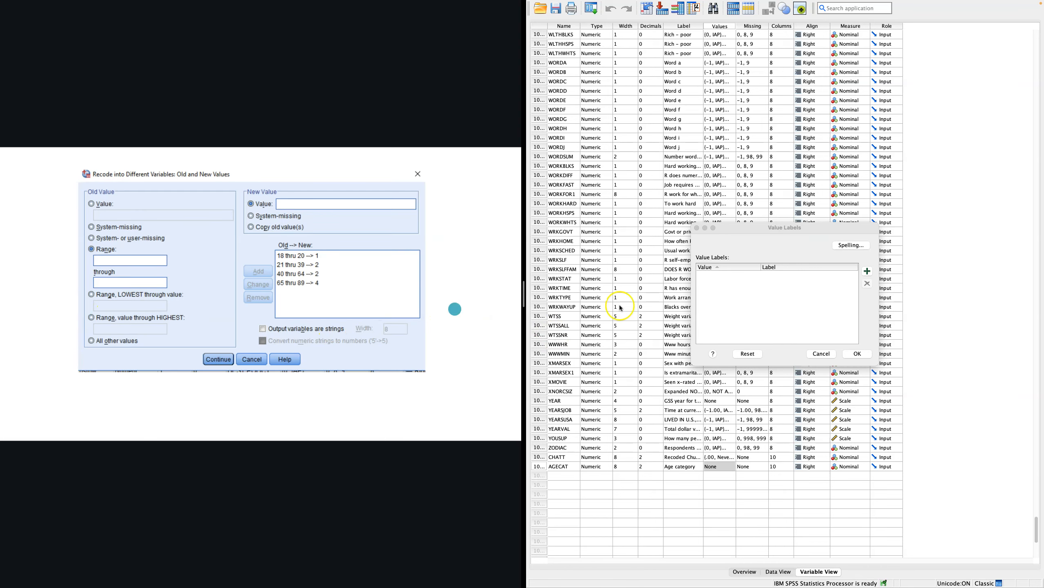
left_click(58, 293)
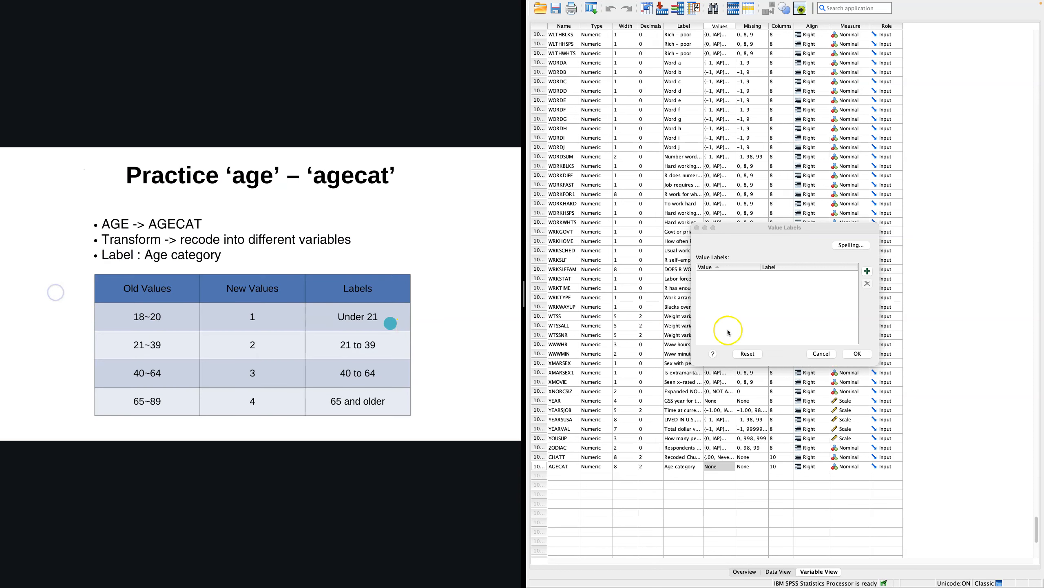
- Add AGECAT value labels assigning "Under 21" to 1 and "21 to 39" to 2
left_click(867, 272)
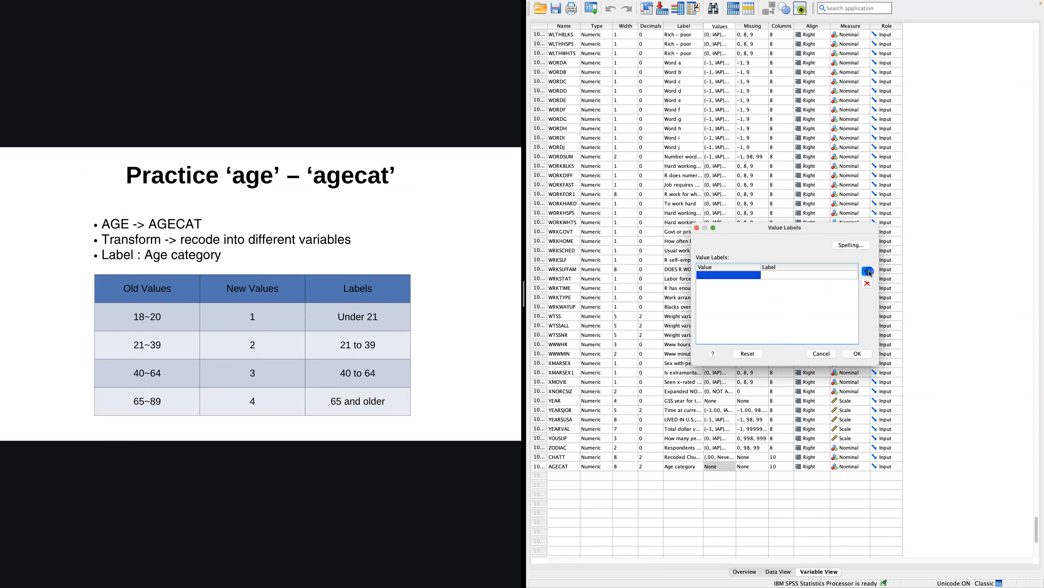
type("1")
left_click(783, 274)
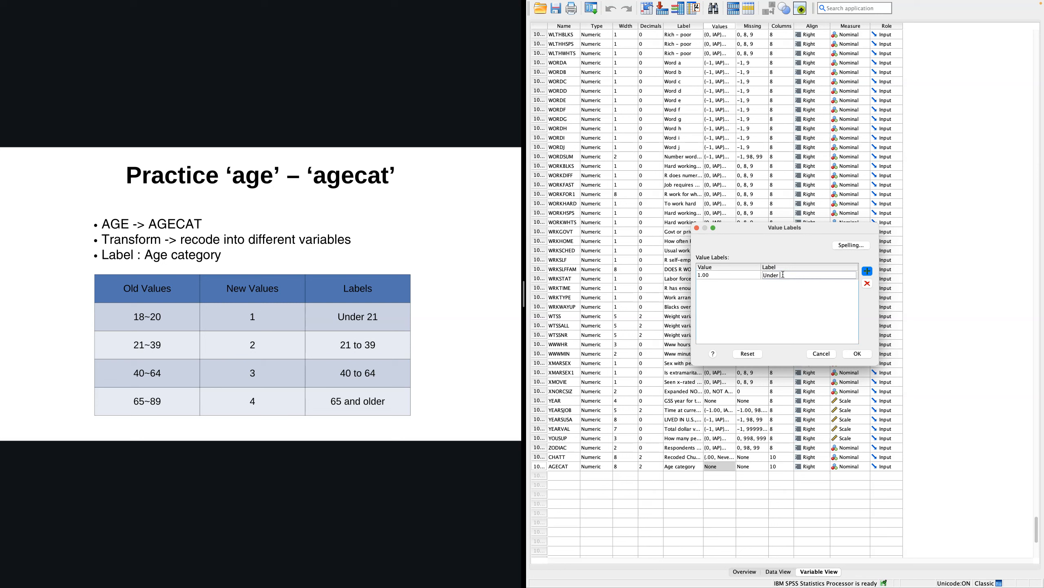
key("Return")
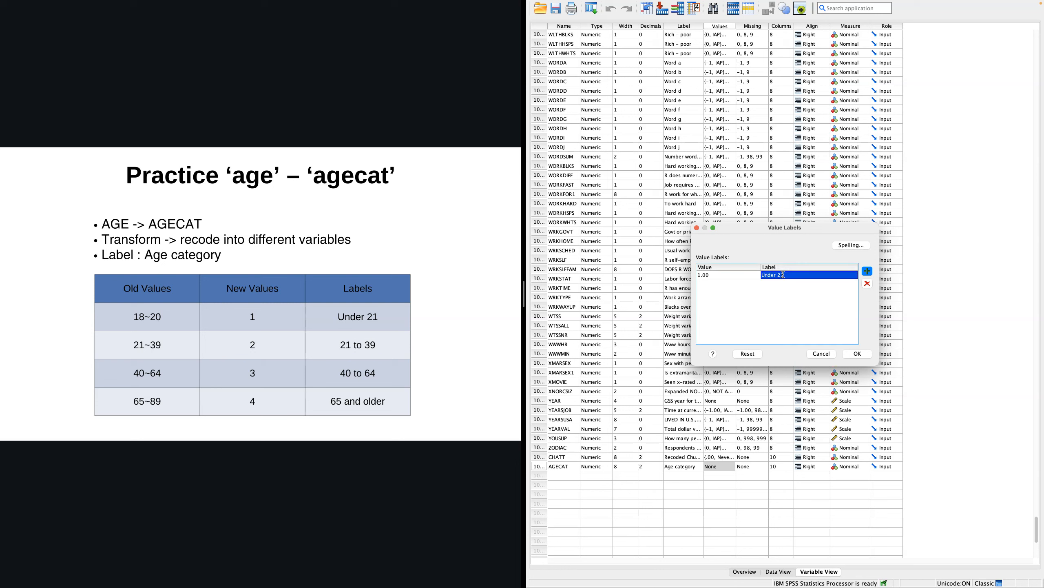
left_click(864, 273)
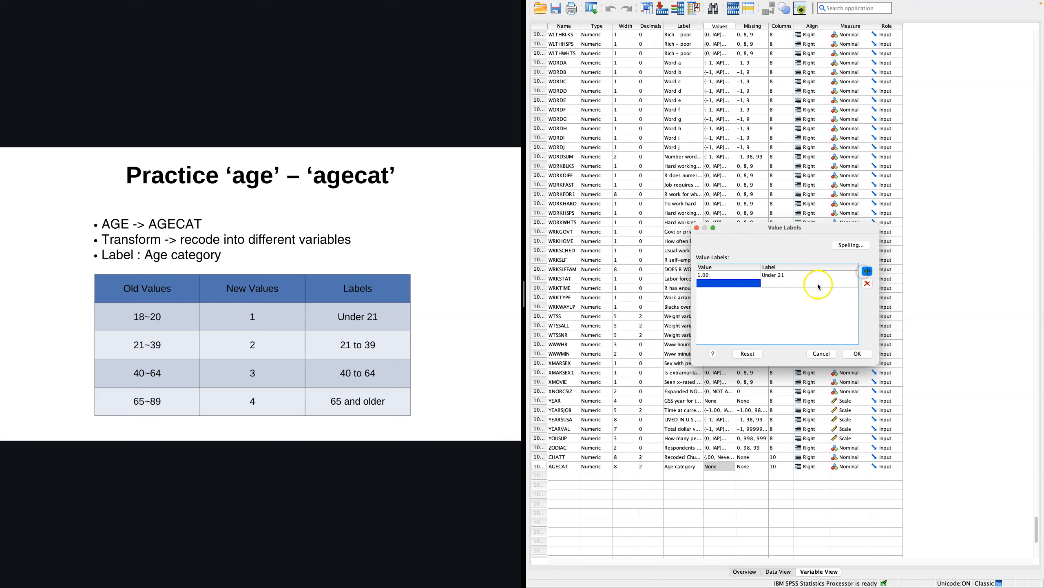
type("2")
double_click(777, 282)
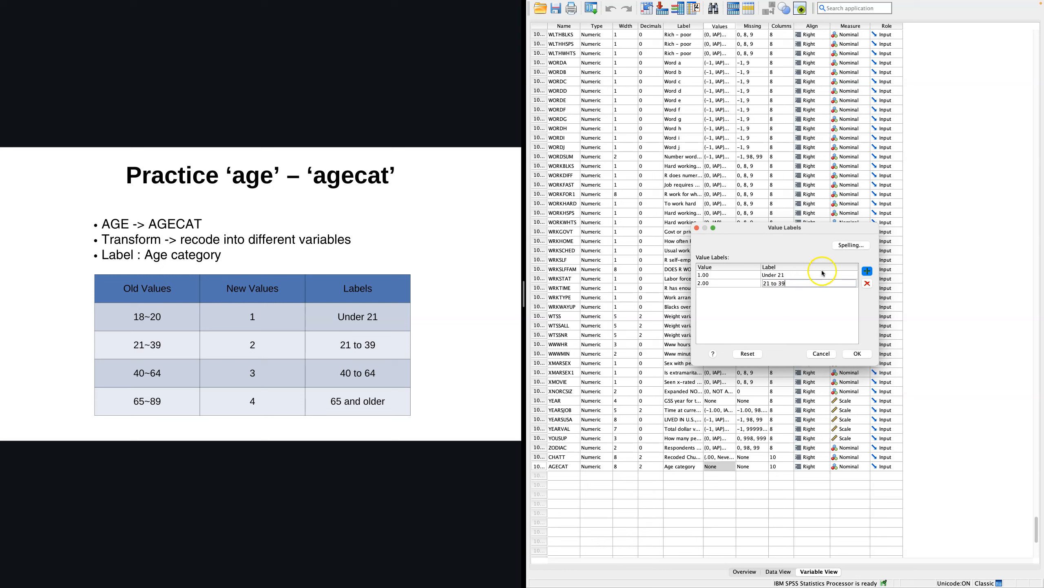
- Add AGECAT value labels assigning "40 to 64" to 3 and "65 and older" to 4, and save the labels
left_click(866, 272)
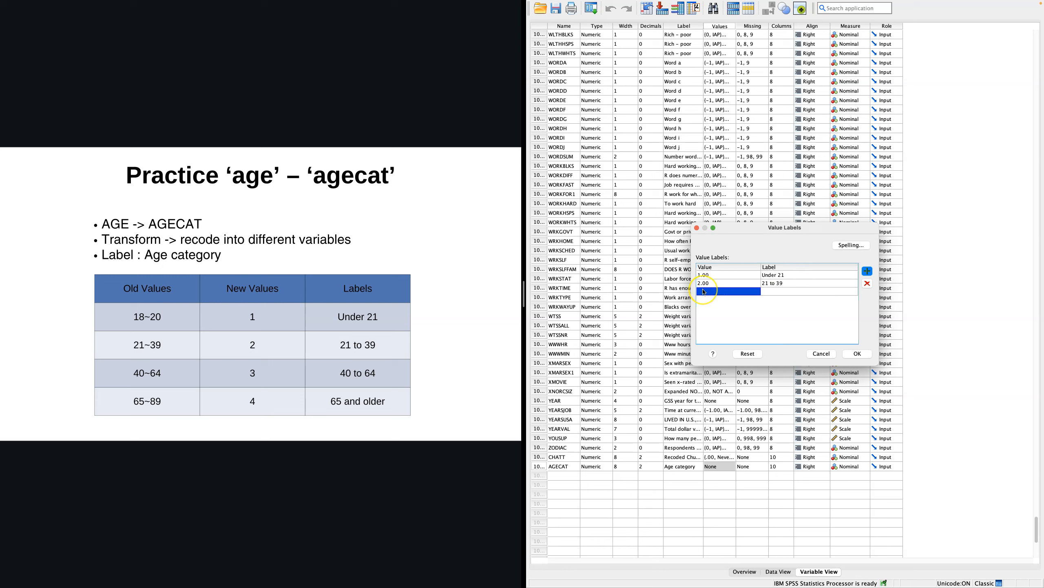
type("3")
left_click(771, 292)
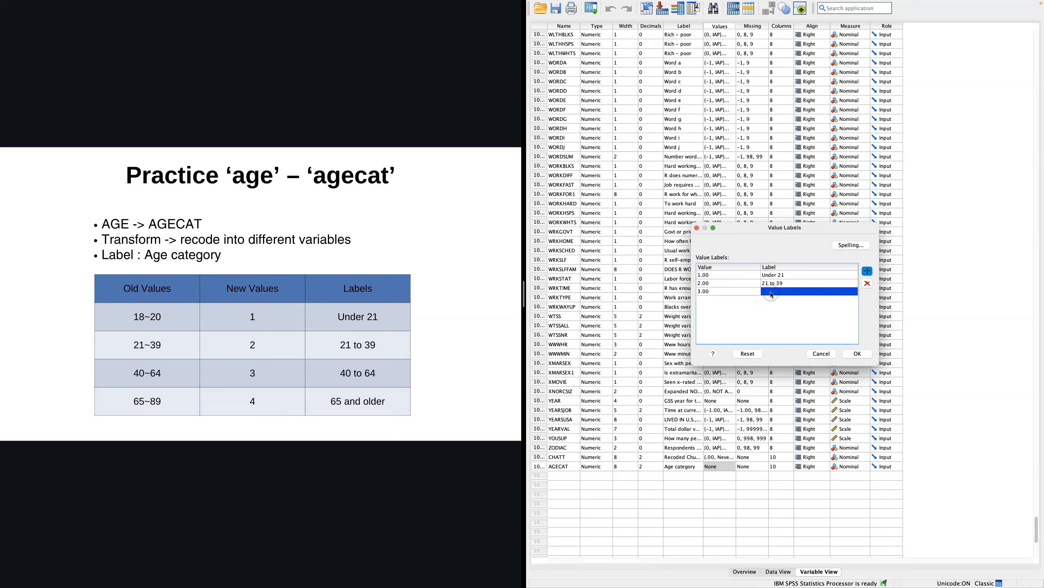
left_click(771, 294)
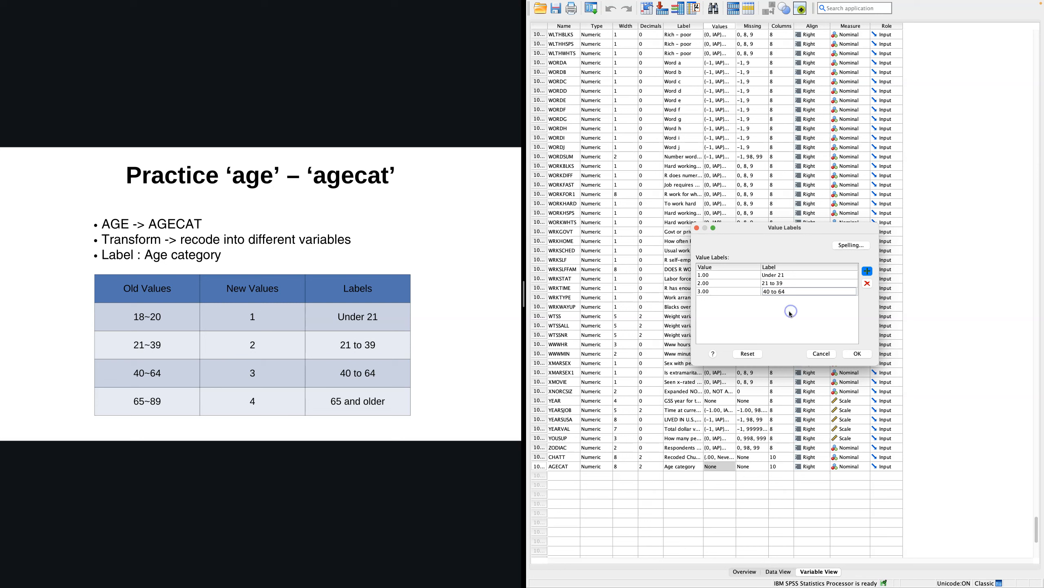
left_click(867, 271)
left_click(736, 299)
type("4")
left_click(779, 298)
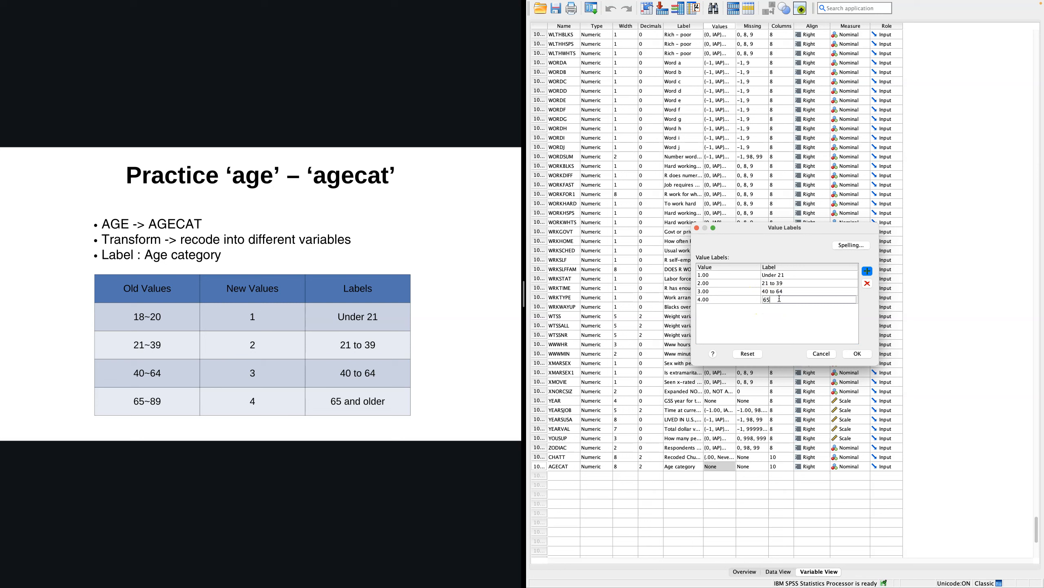
type("65 and older")
left_click(858, 353)
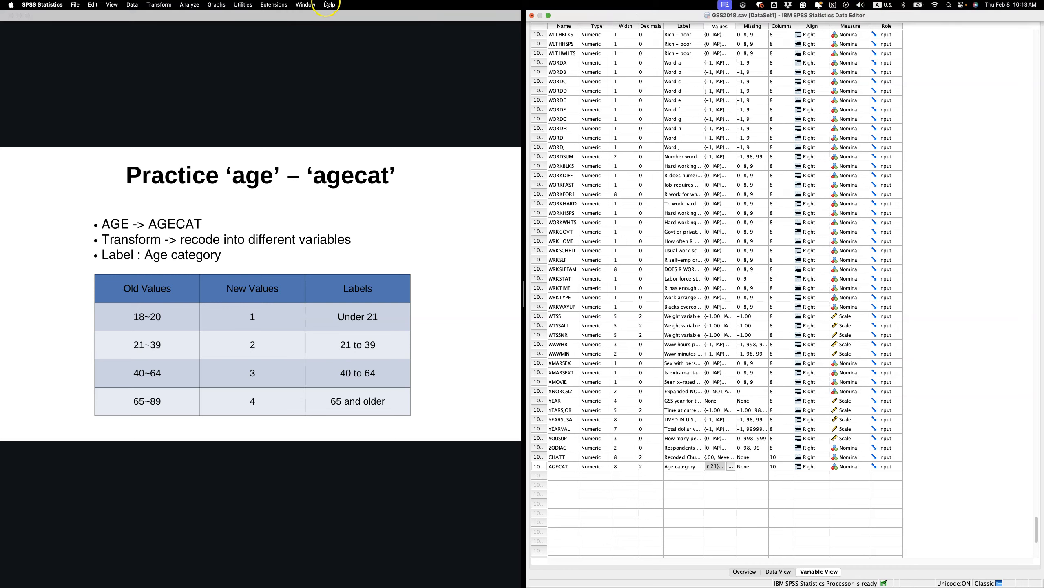
- Run a Frequencies analysis on AGECAT in place of AGE, with frequency tables displayed
left_click(189, 5)
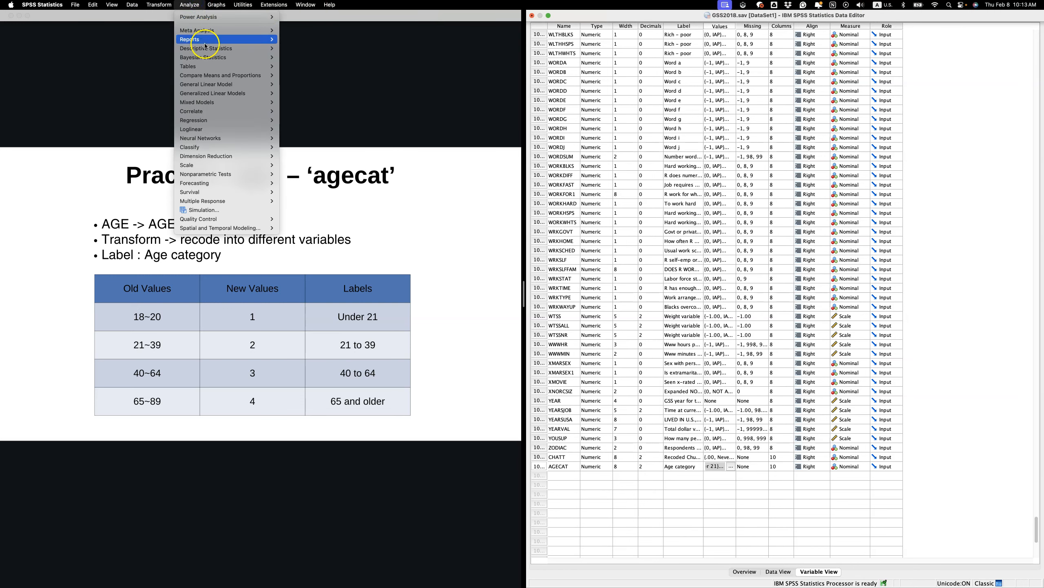
left_click(301, 49)
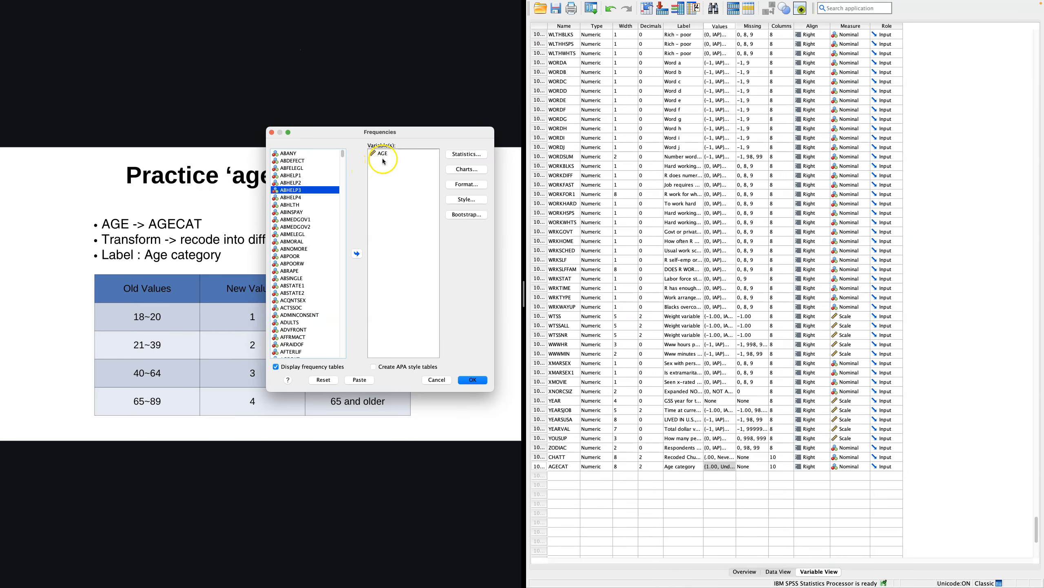
double_click(384, 162)
left_click(305, 214)
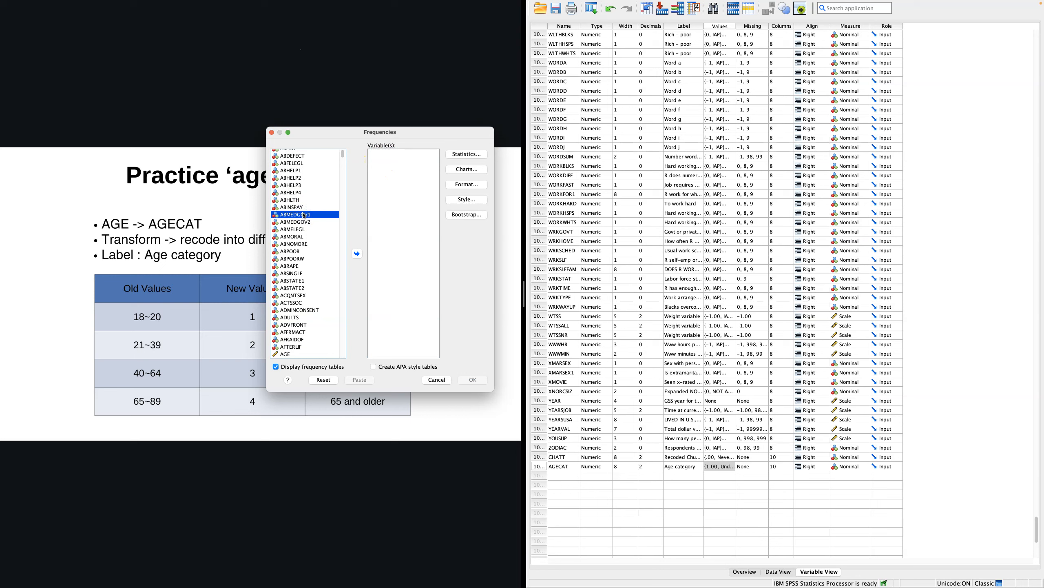
key("End")
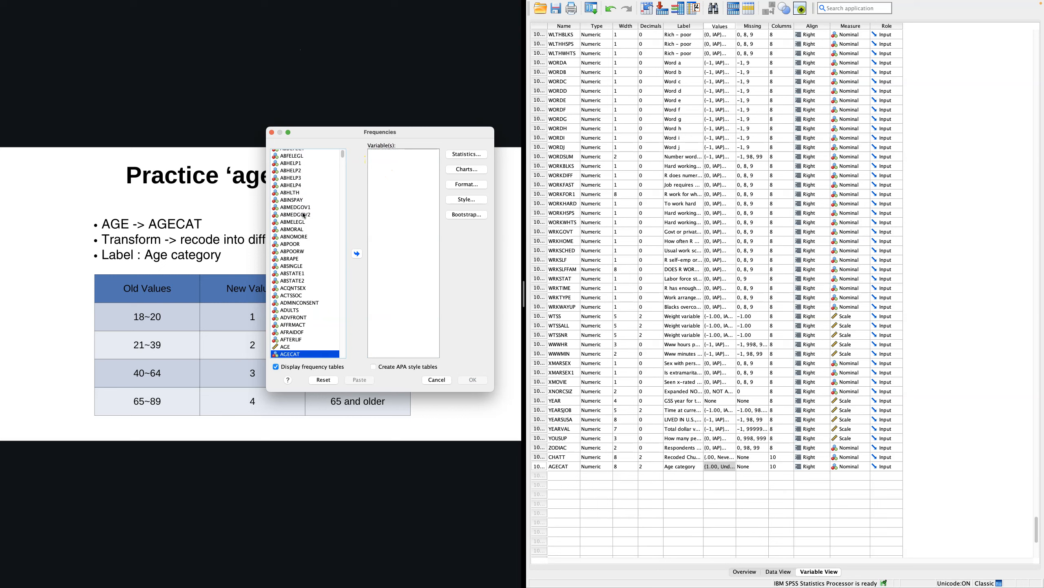
left_click(357, 253)
left_click(464, 376)
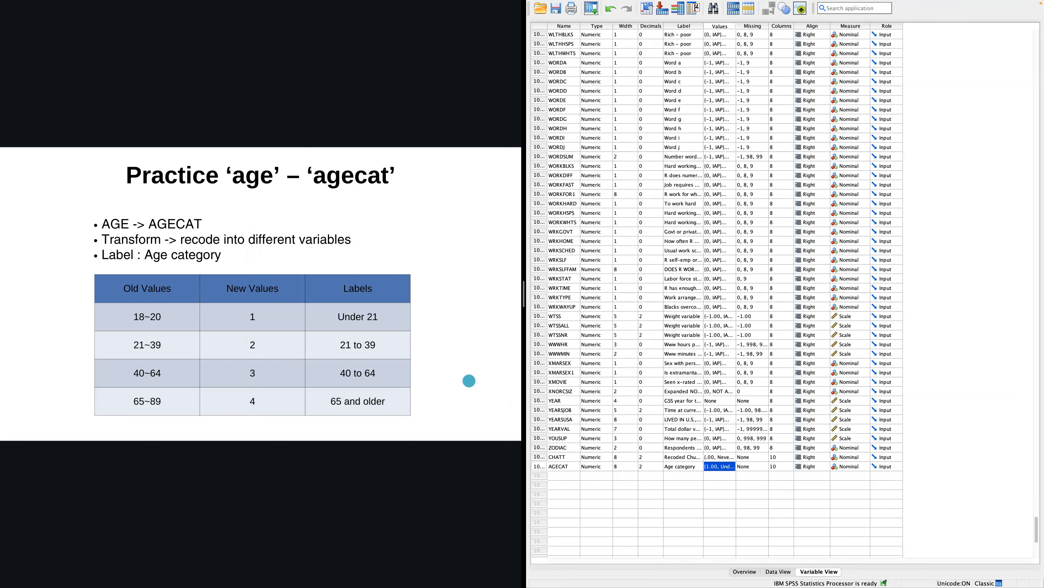
- Move the output window off the slides and compare its Age category table with the reference AGECAT table on the slides
left_click_drag(560, 189, 885, 115)
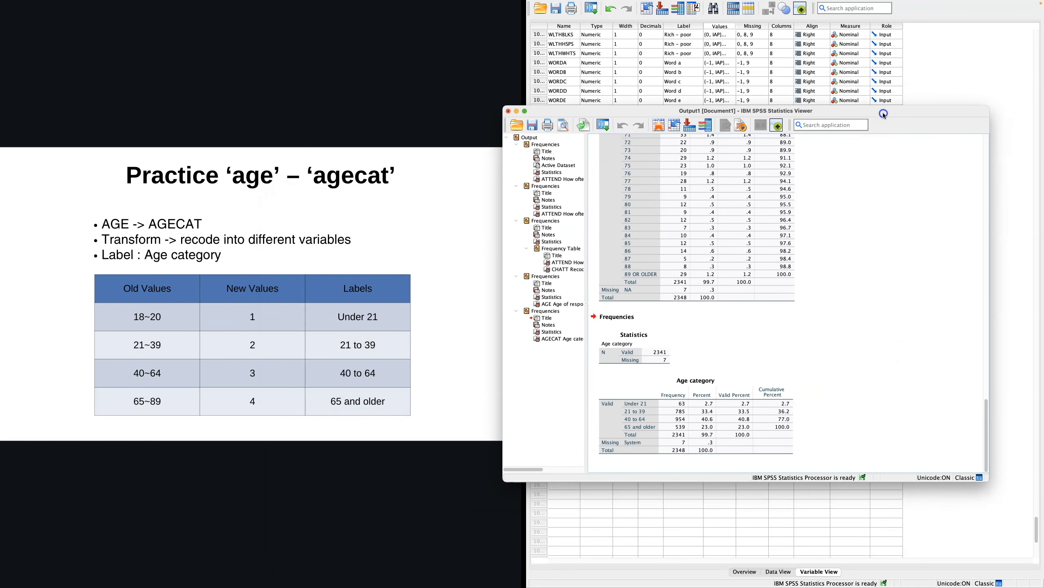
left_click(478, 275)
left_click(473, 280)
left_click(473, 280)
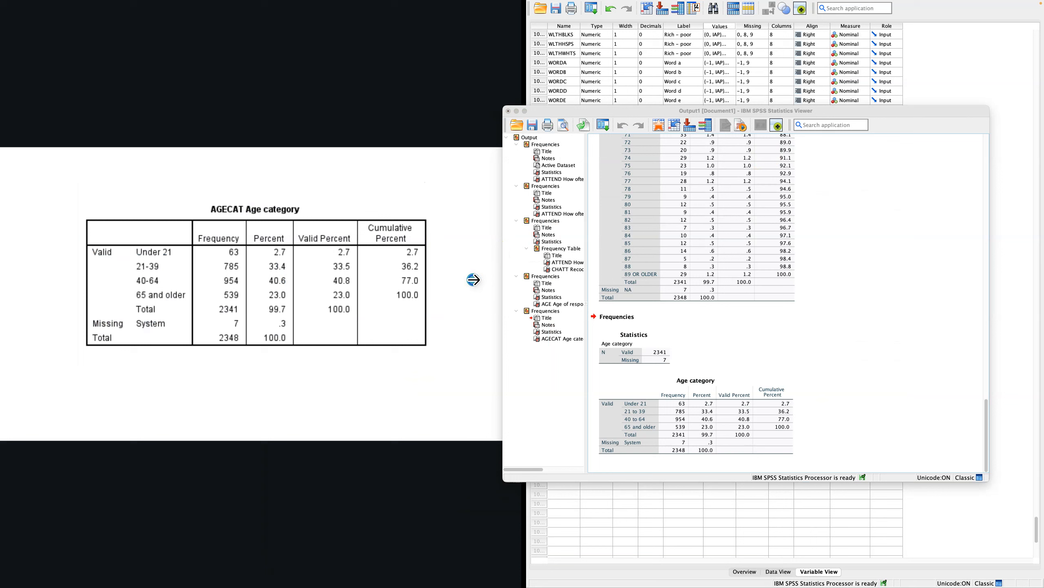
- Review the Age category frequency output, and put the output window away to uncover the Variable View of the data
left_click(613, 353)
left_click(645, 391)
left_click_drag(874, 71, 0, 119)
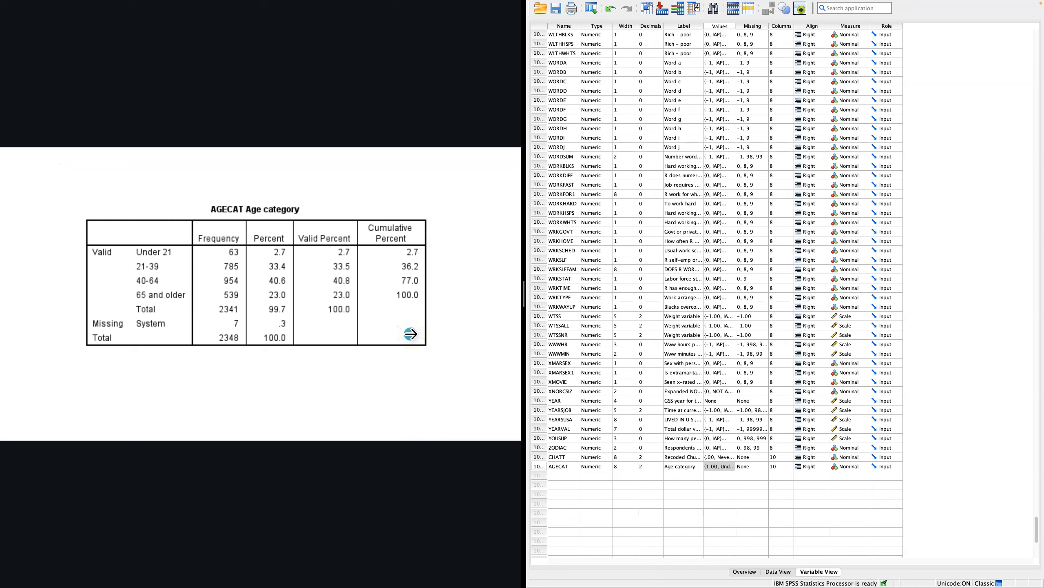
- Advance the slides from the AGECAT table to the Crosstab analysis slide, reviewing the comparison of univariate and bivariate analysis
left_click(450, 332)
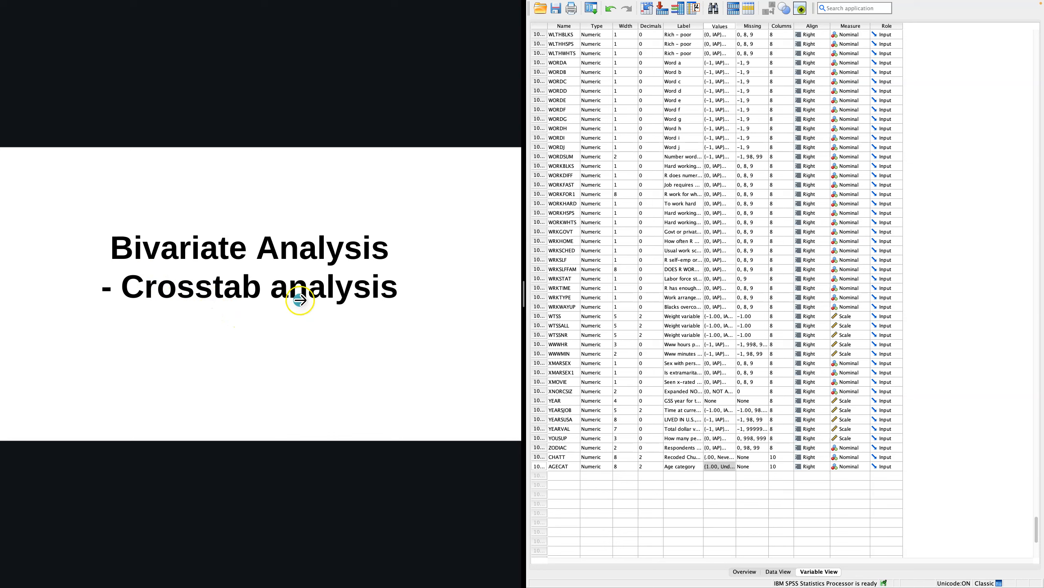
left_click(314, 317)
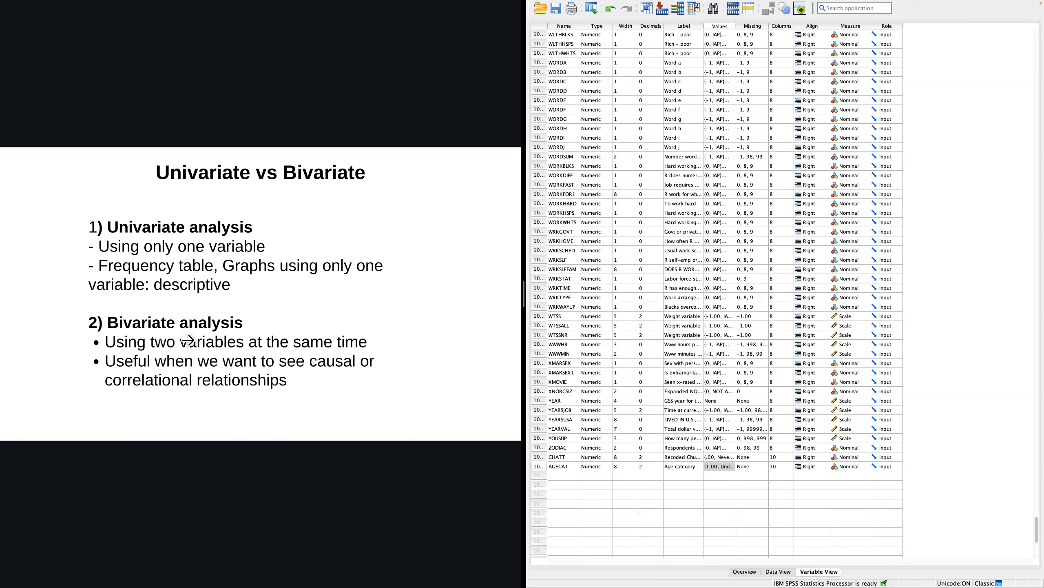
left_click(384, 356)
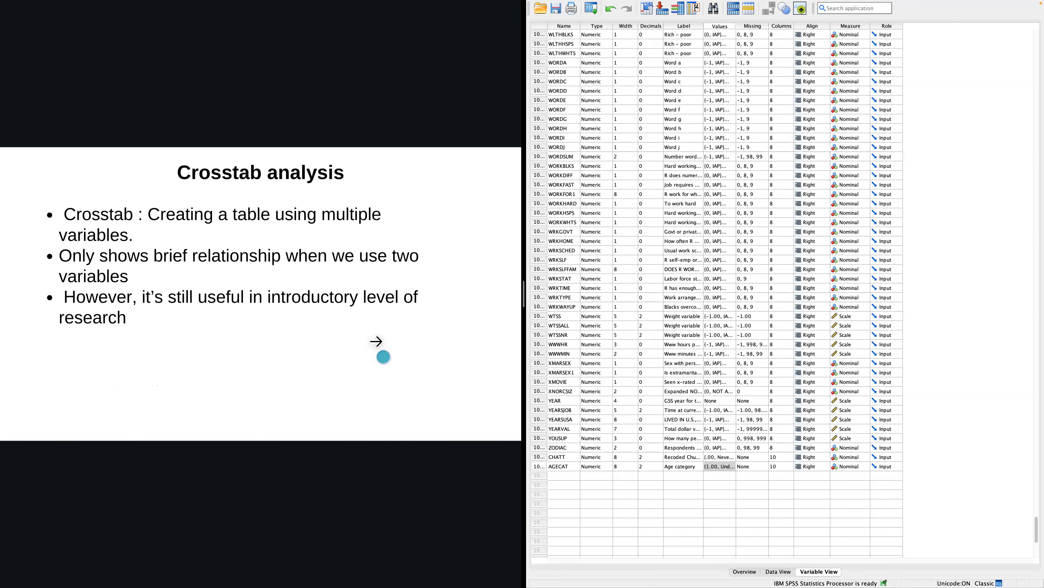
left_click(42, 290)
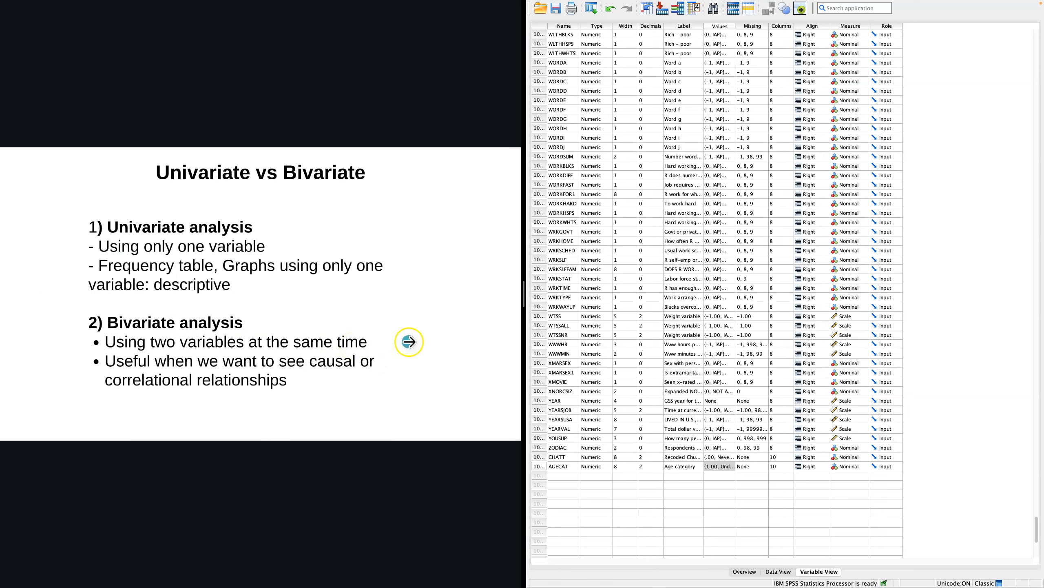
left_click(431, 340)
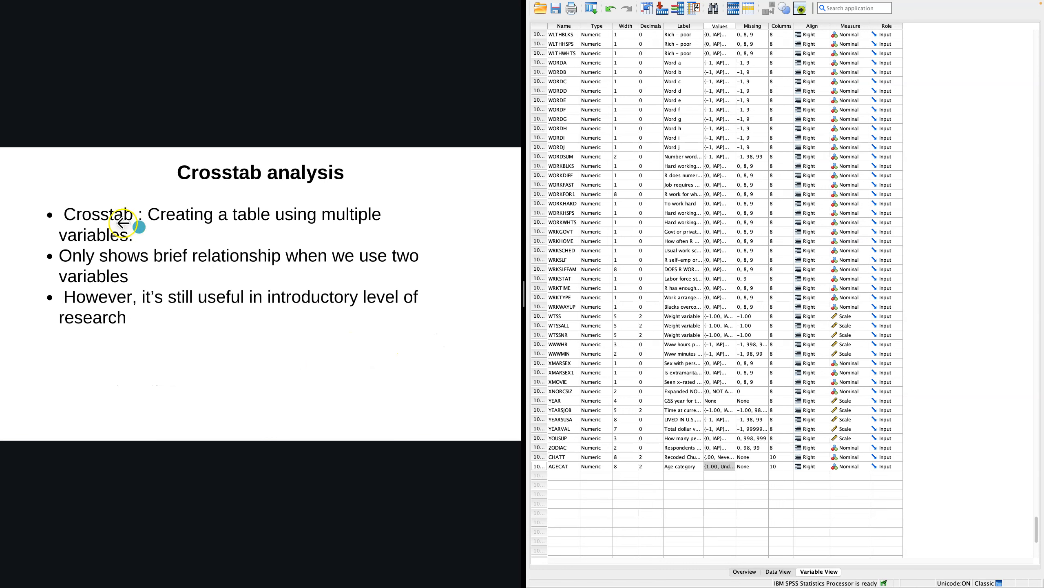